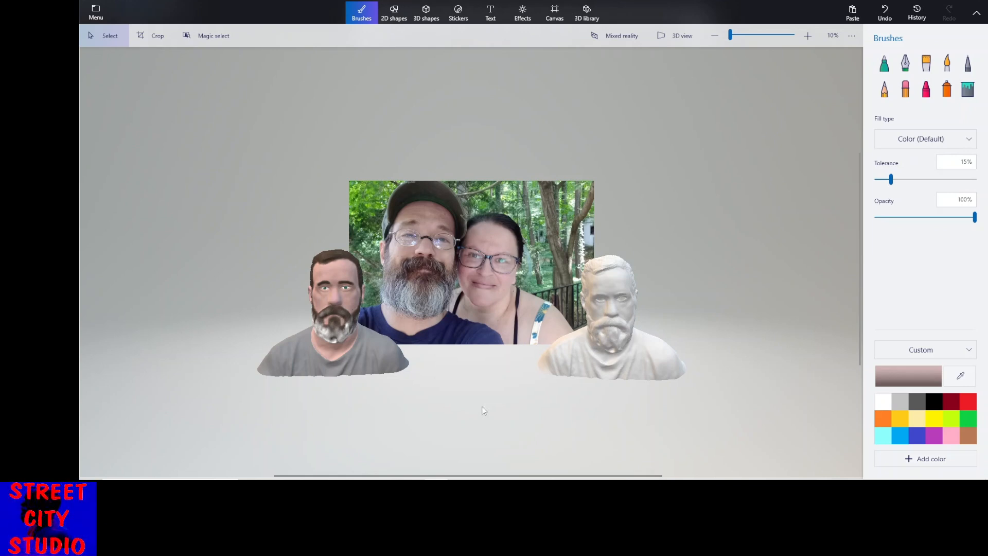
Examine the painted bust's beard and hair, the reference photo, and the unpainted bust up close.
{"action": "scroll", "coordinate": [449, 365], "scroll_direction": "up", "scroll_amount": 3}
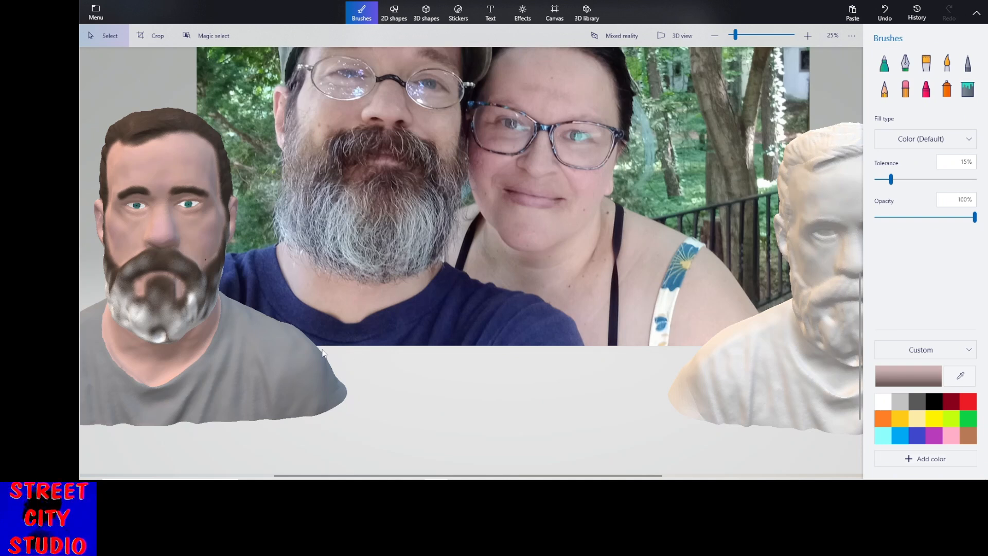
{"action": "middle_click_drag", "start_coordinate": [361, 353], "coordinate": [487, 375]}
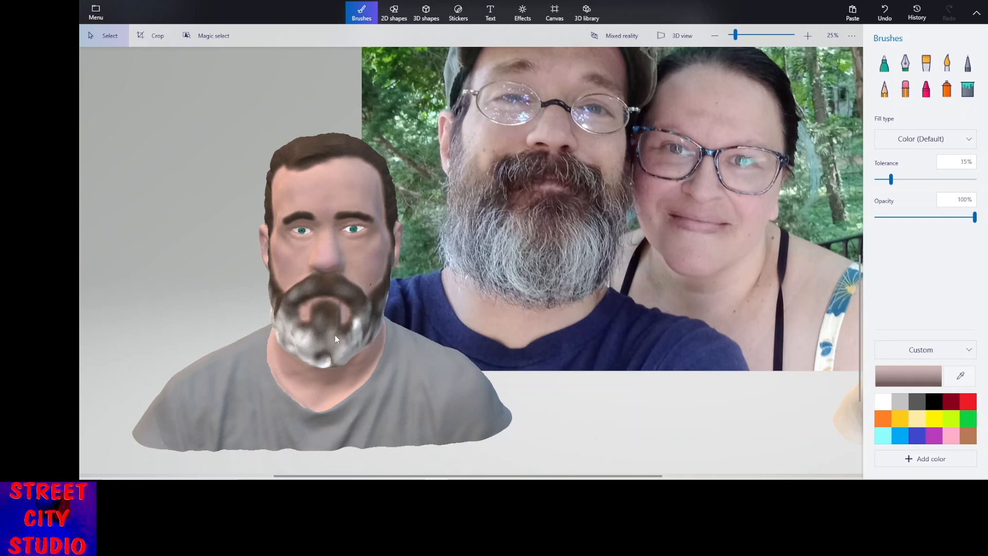
{"action": "scroll", "coordinate": [528, 243], "scroll_direction": "down", "scroll_amount": 3}
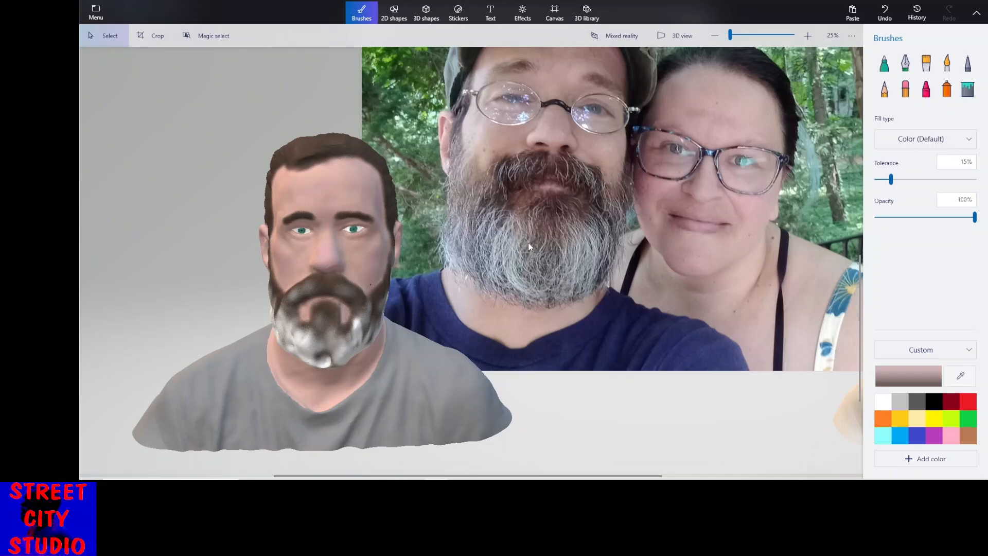
{"action": "scroll", "coordinate": [447, 281], "scroll_direction": "up", "scroll_amount": 4}
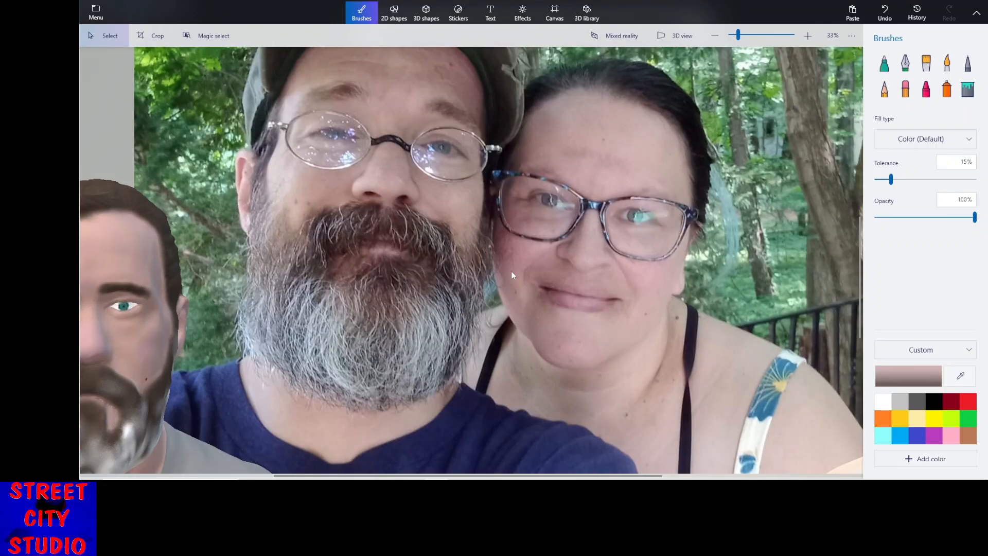
{"action": "middle_click_drag", "start_coordinate": [454, 289], "coordinate": [548, 267]}
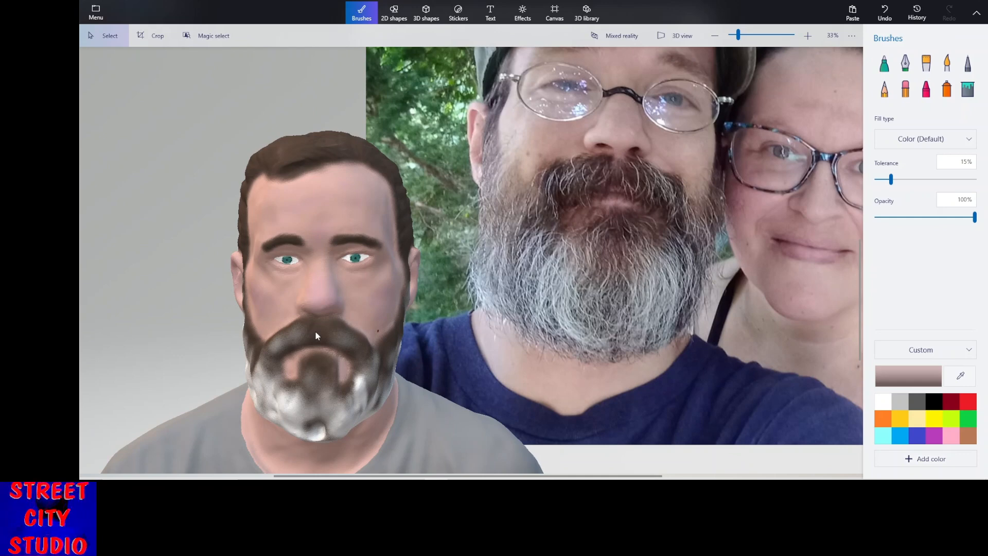
{"action": "scroll", "coordinate": [402, 327], "scroll_direction": "down", "scroll_amount": 5}
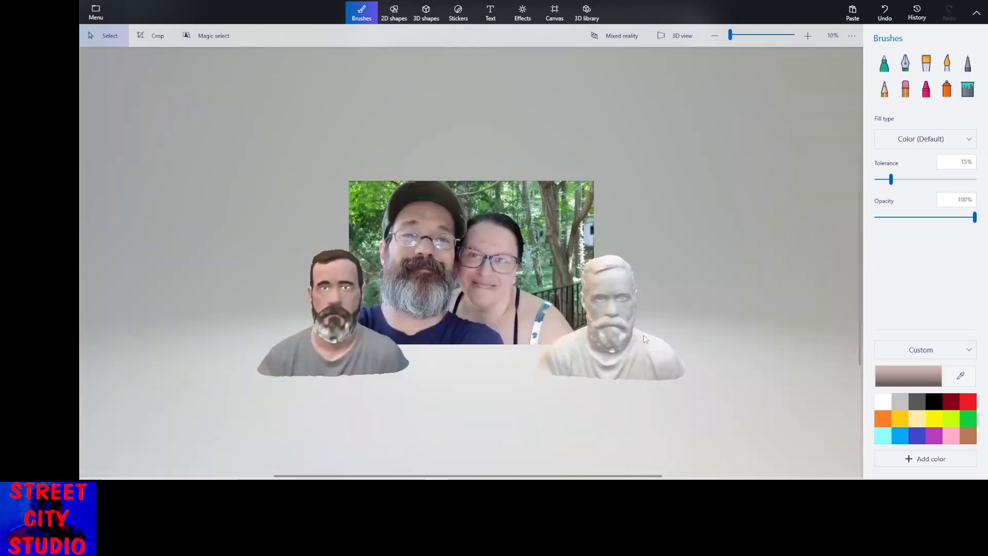
{"action": "scroll", "coordinate": [628, 328], "scroll_direction": "up", "scroll_amount": 4}
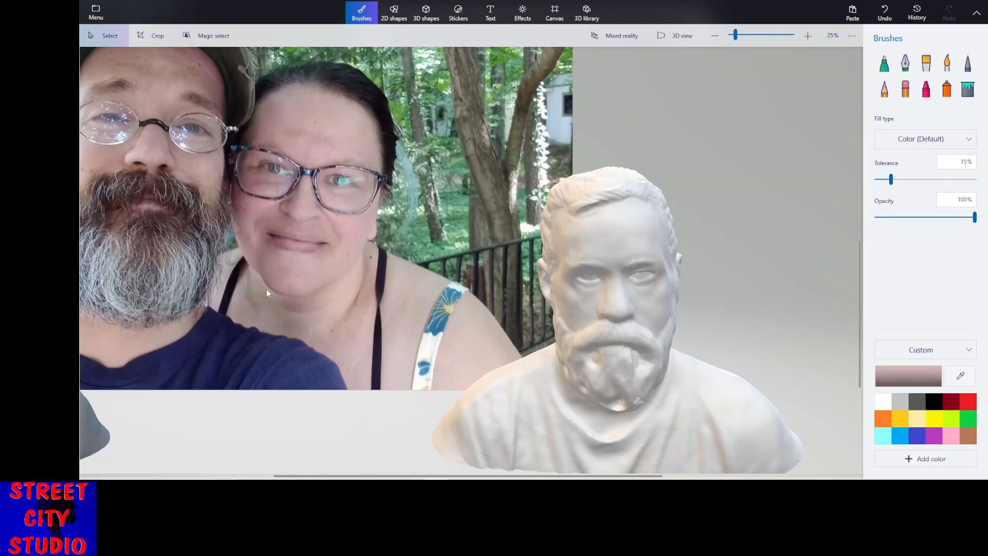
{"action": "scroll", "coordinate": [266, 289], "scroll_direction": "down", "scroll_amount": 4}
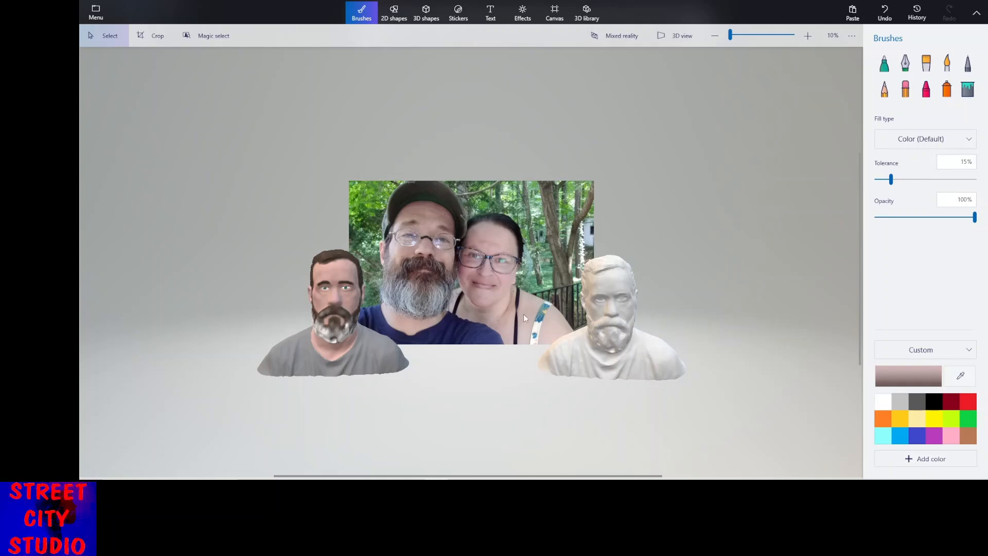
Fill the white bust with a skin tone sampled from the man's cheek in the photo, using 15% tolerance and 100% opacity.
{"action": "left_click", "coordinate": [967, 90]}
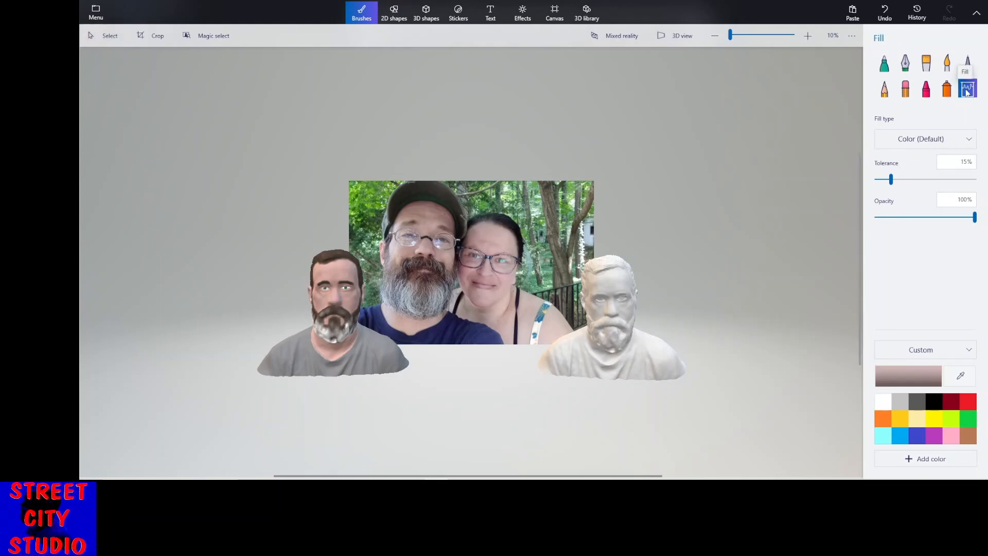
{"action": "left_click", "coordinate": [960, 379]}
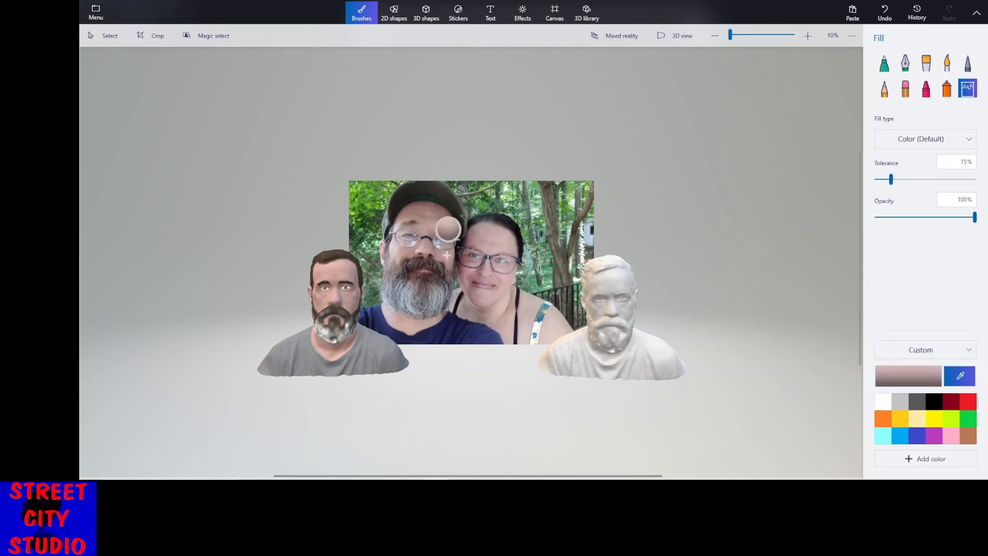
{"action": "scroll", "coordinate": [447, 255], "scroll_direction": "up", "scroll_amount": 3}
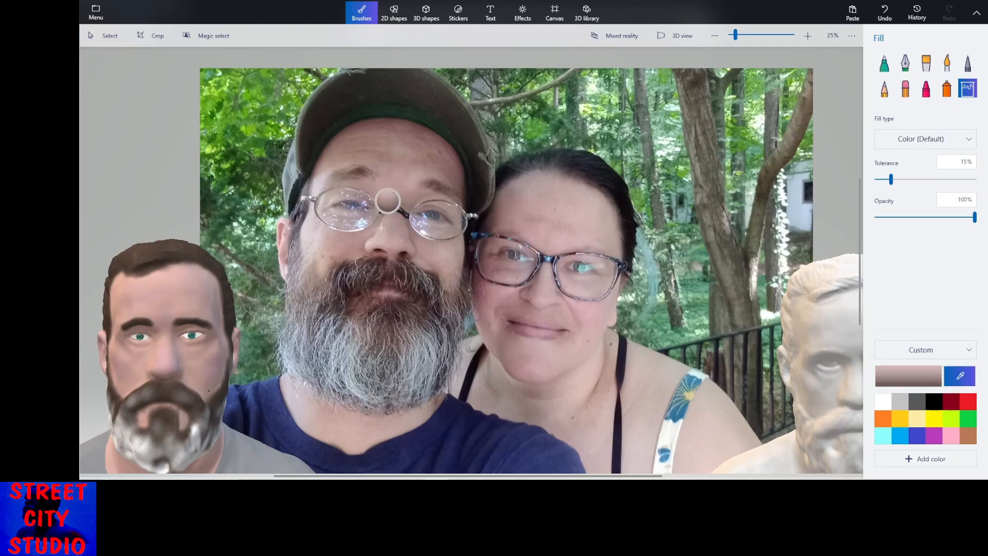
{"action": "left_click", "coordinate": [324, 263]}
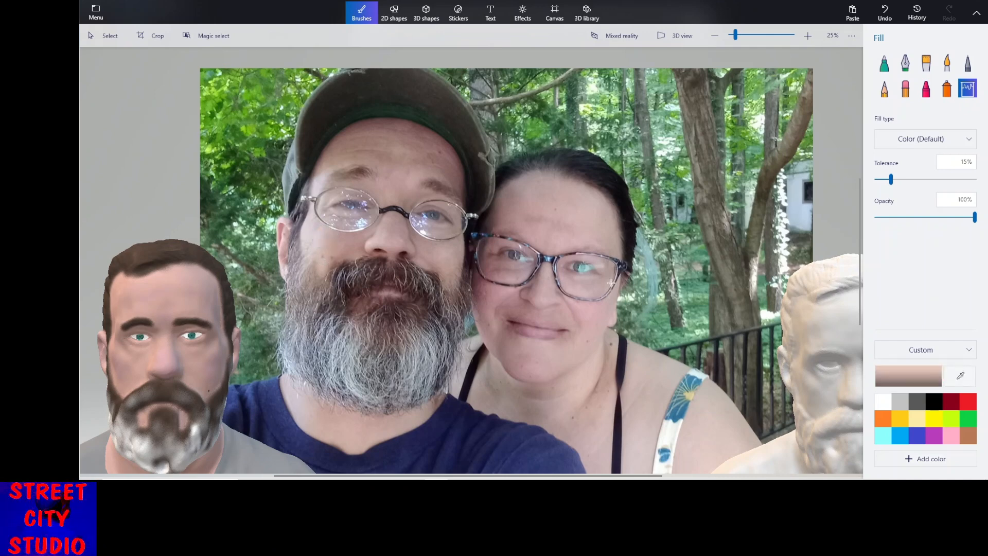
{"action": "scroll", "coordinate": [611, 283], "scroll_direction": "down", "scroll_amount": 3}
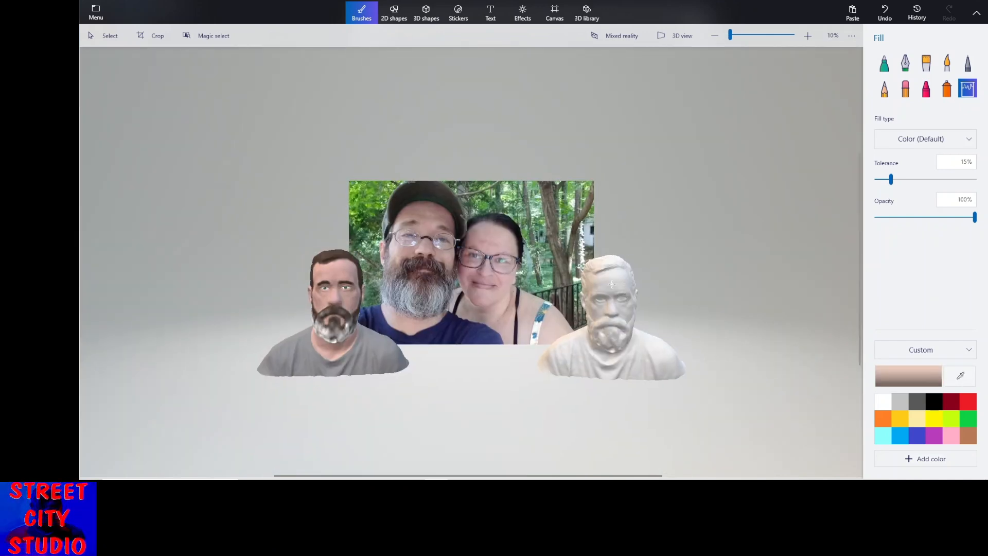
{"action": "left_click", "coordinate": [612, 284]}
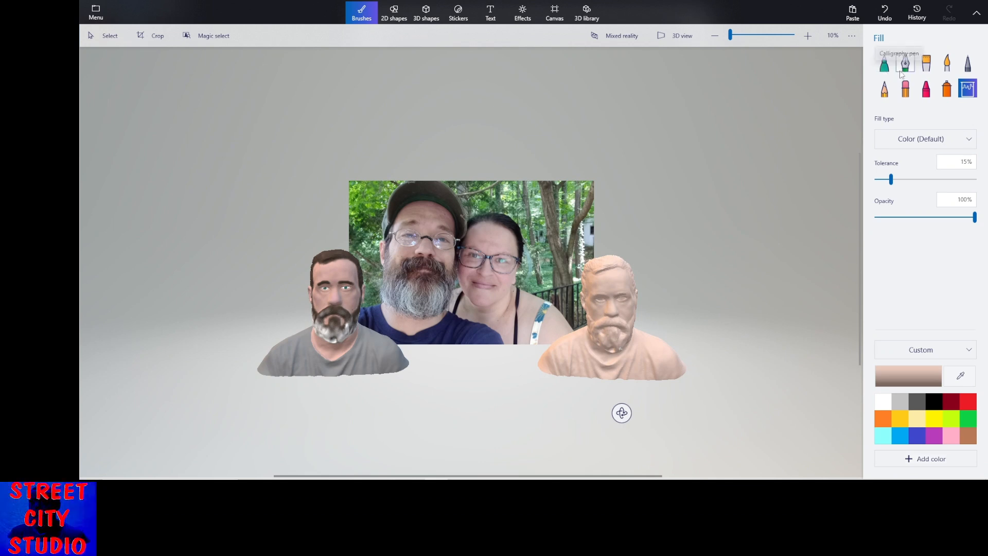
Set up the Marker at 26 px thickness with a dark hair colour sampled from the man's temple in the photo.
{"action": "left_click", "coordinate": [885, 63]}
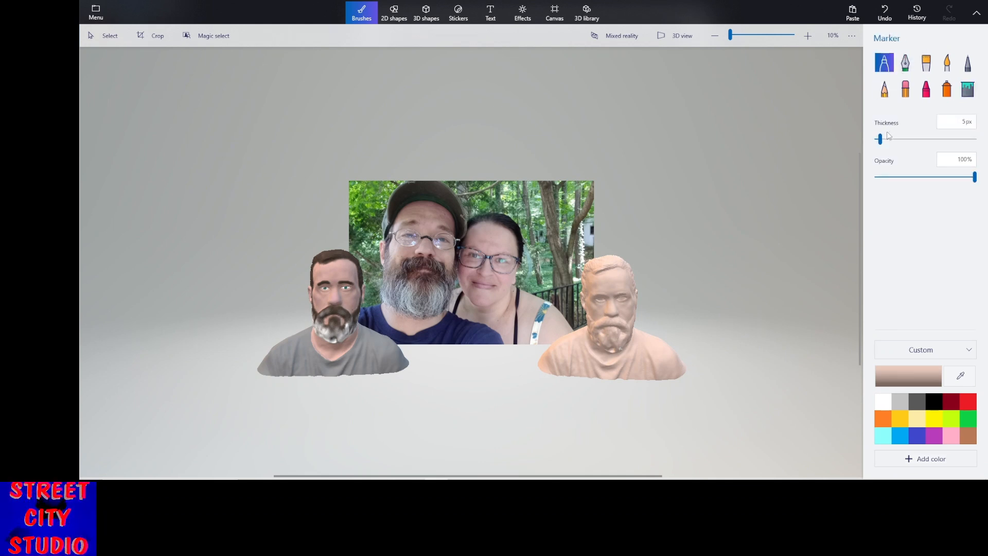
{"action": "left_click_drag", "start_coordinate": [882, 142], "coordinate": [905, 144]}
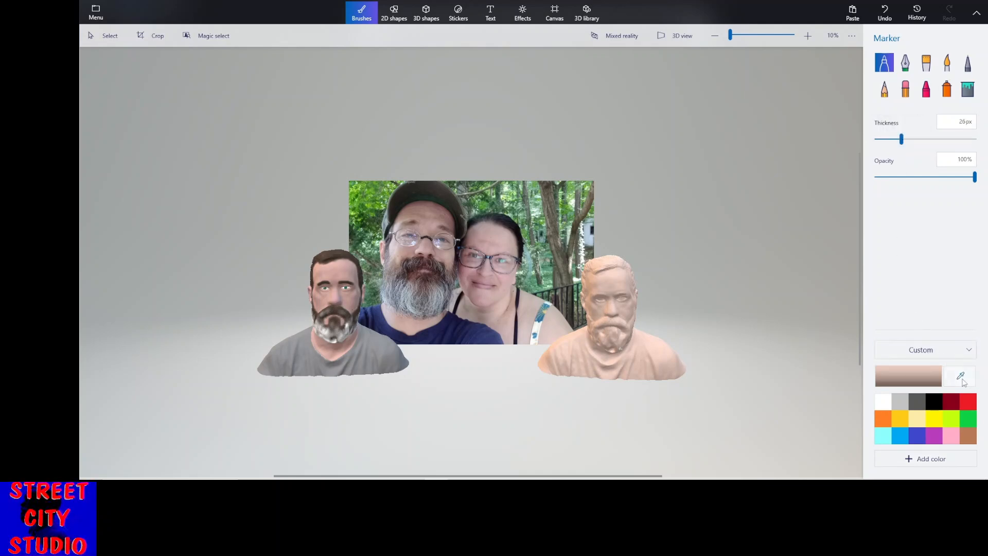
{"action": "left_click", "coordinate": [961, 376]}
{"action": "scroll", "coordinate": [502, 298], "scroll_direction": "up", "scroll_amount": 3}
{"action": "scroll", "coordinate": [486, 298], "scroll_direction": "up", "scroll_amount": 1}
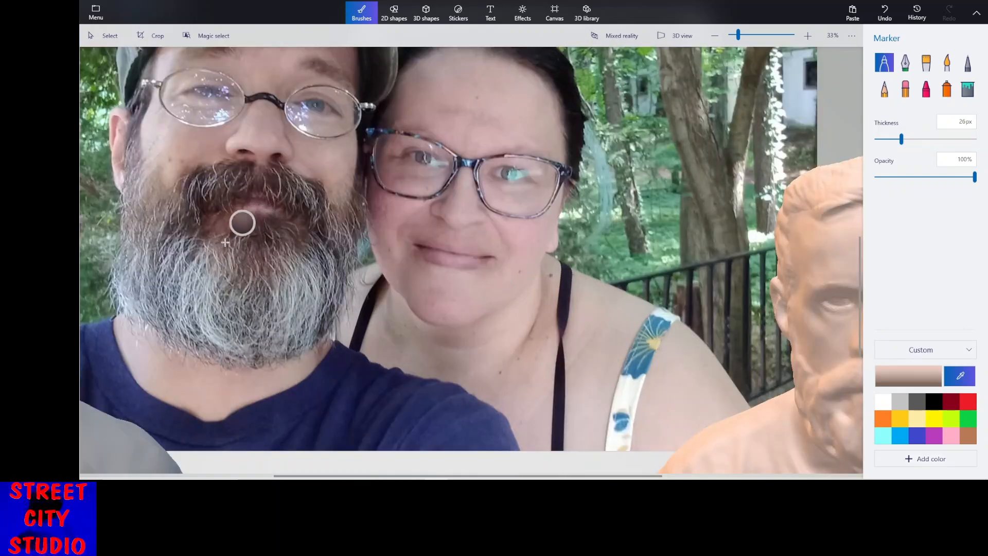
{"action": "left_click", "coordinate": [146, 108]}
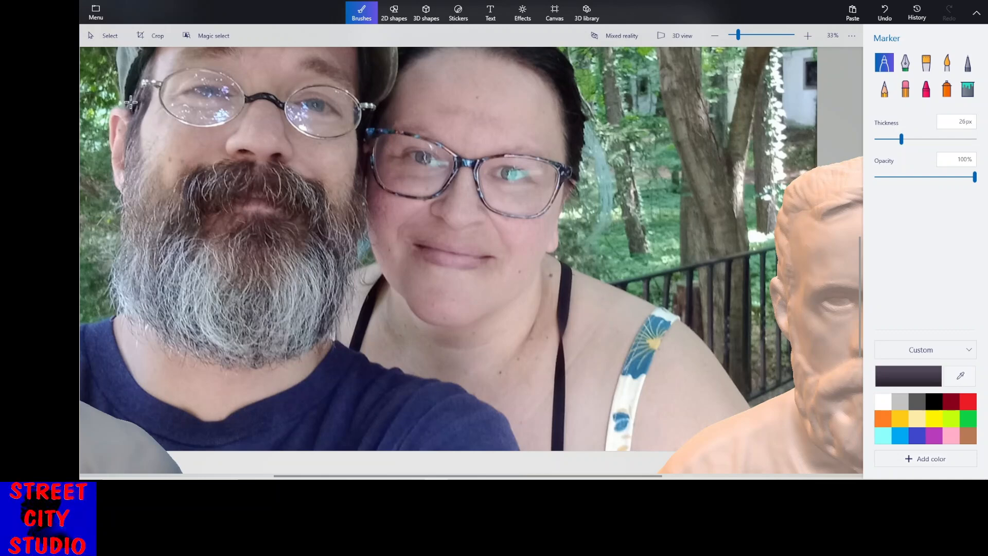
Paint the first dark hair patches on the front crown of the skin-toned bust, increasing the Marker thickness to 59 px.
{"action": "scroll", "coordinate": [446, 179], "scroll_direction": "down", "scroll_amount": 5}
{"action": "scroll", "coordinate": [568, 227], "scroll_direction": "up", "scroll_amount": 5}
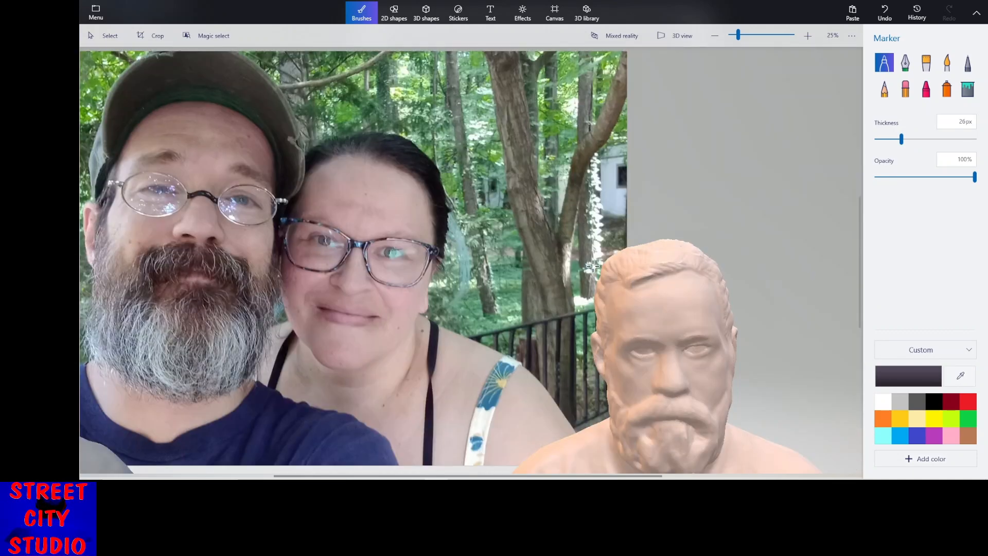
{"action": "scroll", "coordinate": [626, 280], "scroll_direction": "down", "scroll_amount": 2}
{"action": "middle_click_drag", "start_coordinate": [672, 336], "coordinate": [494, 238]}
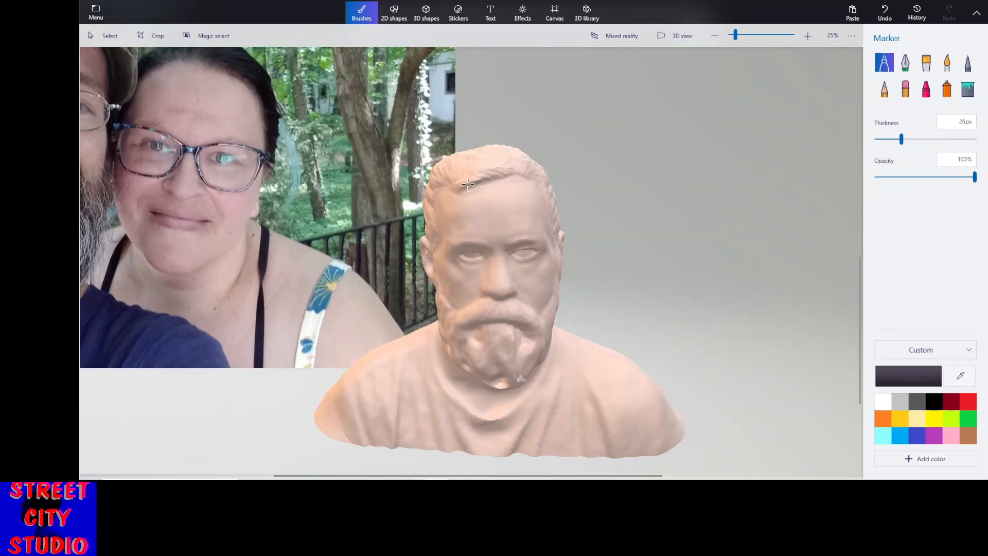
{"action": "left_click_drag", "start_coordinate": [471, 161], "coordinate": [496, 158]}
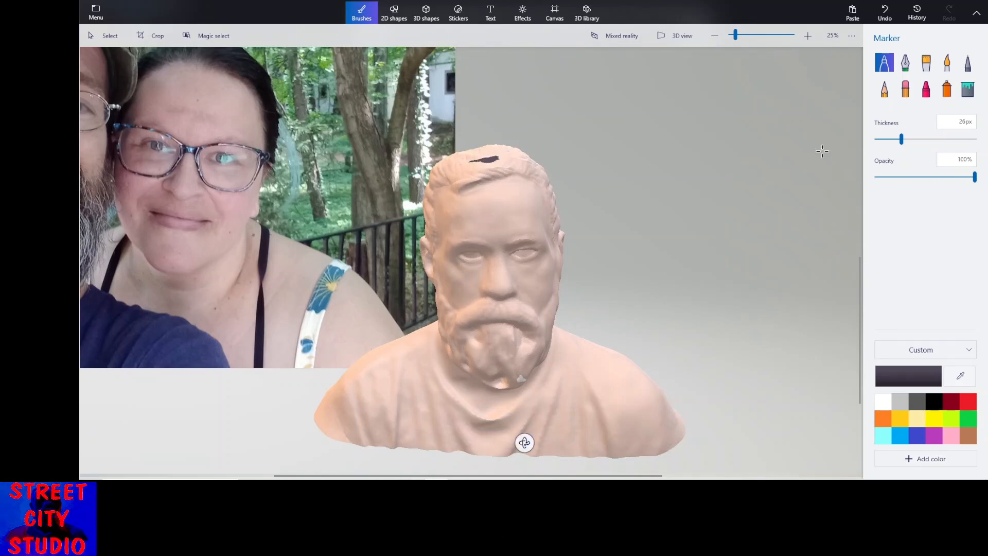
{"action": "left_click_drag", "start_coordinate": [902, 139], "coordinate": [935, 139]}
{"action": "mouse_move", "coordinate": [470, 162]}
{"action": "left_mouse_down"}
{"action": "mouse_move", "coordinate": [510, 156]}
{"action": "mouse_move", "coordinate": [466, 178]}
{"action": "mouse_move", "coordinate": [481, 175]}
{"action": "left_mouse_up"}
{"action": "middle_click_drag", "start_coordinate": [484, 171], "coordinate": [474, 183]}
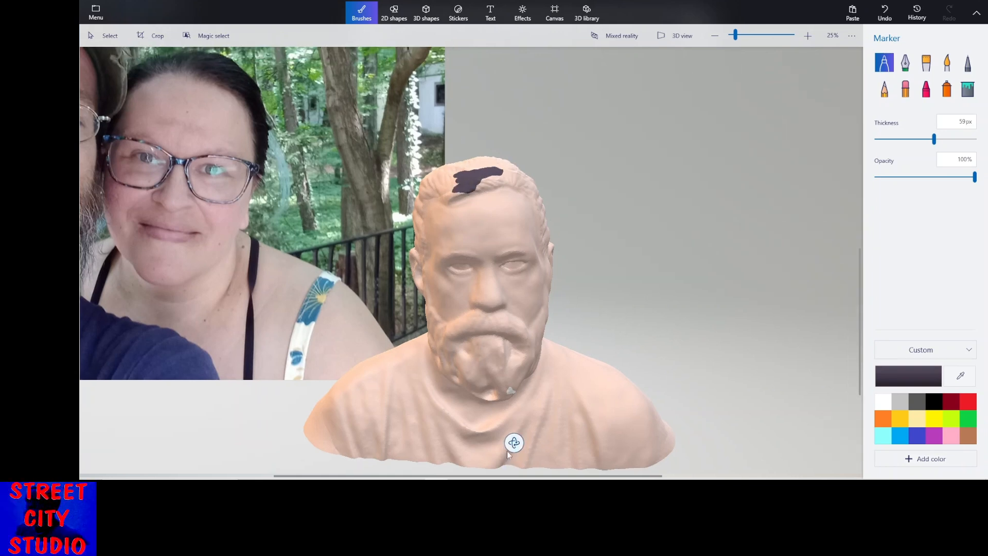
Rotate the bust to a side angle and paint the hair dark from the front hairline across the crown.
{"action": "left_click_drag", "start_coordinate": [514, 444], "coordinate": [486, 443]}
{"action": "mouse_move", "coordinate": [411, 195]}
{"action": "left_mouse_down"}
{"action": "mouse_move", "coordinate": [406, 202]}
{"action": "mouse_move", "coordinate": [440, 200]}
{"action": "left_mouse_up"}
{"action": "mouse_move", "coordinate": [405, 203]}
{"action": "left_mouse_down"}
{"action": "mouse_move", "coordinate": [477, 205]}
{"action": "mouse_move", "coordinate": [463, 200]}
{"action": "mouse_move", "coordinate": [469, 204]}
{"action": "left_mouse_up"}
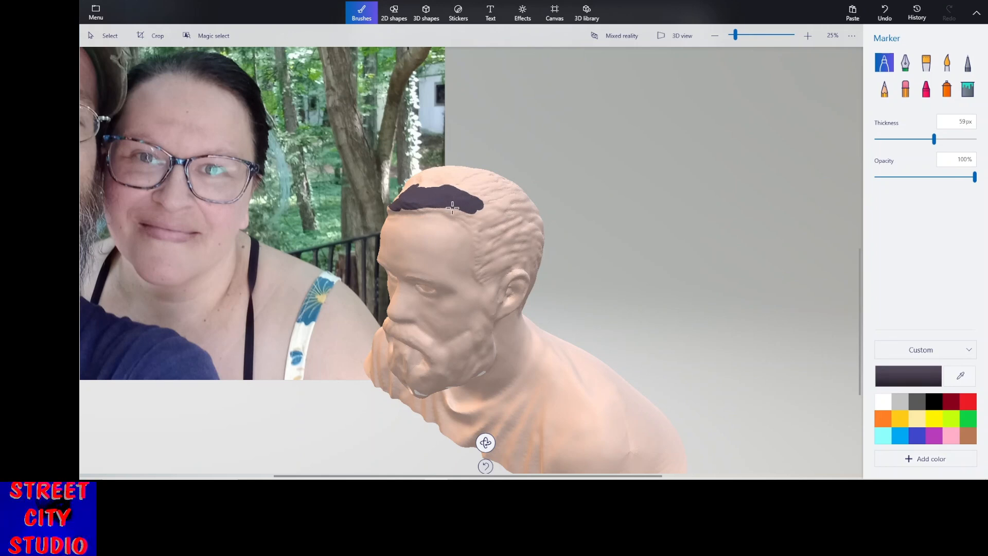
{"action": "mouse_move", "coordinate": [400, 207]}
{"action": "left_mouse_down"}
{"action": "mouse_move", "coordinate": [486, 210]}
{"action": "mouse_move", "coordinate": [488, 226]}
{"action": "left_mouse_up"}
{"action": "mouse_move", "coordinate": [453, 180]}
{"action": "left_mouse_down"}
{"action": "mouse_move", "coordinate": [490, 207]}
{"action": "mouse_move", "coordinate": [461, 184]}
{"action": "mouse_move", "coordinate": [439, 181]}
{"action": "mouse_move", "coordinate": [464, 195]}
{"action": "mouse_move", "coordinate": [417, 187]}
{"action": "mouse_move", "coordinate": [453, 180]}
{"action": "mouse_move", "coordinate": [481, 192]}
{"action": "mouse_move", "coordinate": [465, 181]}
{"action": "mouse_move", "coordinate": [516, 206]}
{"action": "mouse_move", "coordinate": [441, 171]}
{"action": "mouse_move", "coordinate": [512, 188]}
{"action": "mouse_move", "coordinate": [520, 206]}
{"action": "mouse_move", "coordinate": [528, 195]}
{"action": "mouse_move", "coordinate": [515, 195]}
{"action": "mouse_move", "coordinate": [530, 212]}
{"action": "mouse_move", "coordinate": [495, 221]}
{"action": "mouse_move", "coordinate": [511, 214]}
{"action": "mouse_move", "coordinate": [509, 229]}
{"action": "left_mouse_up"}
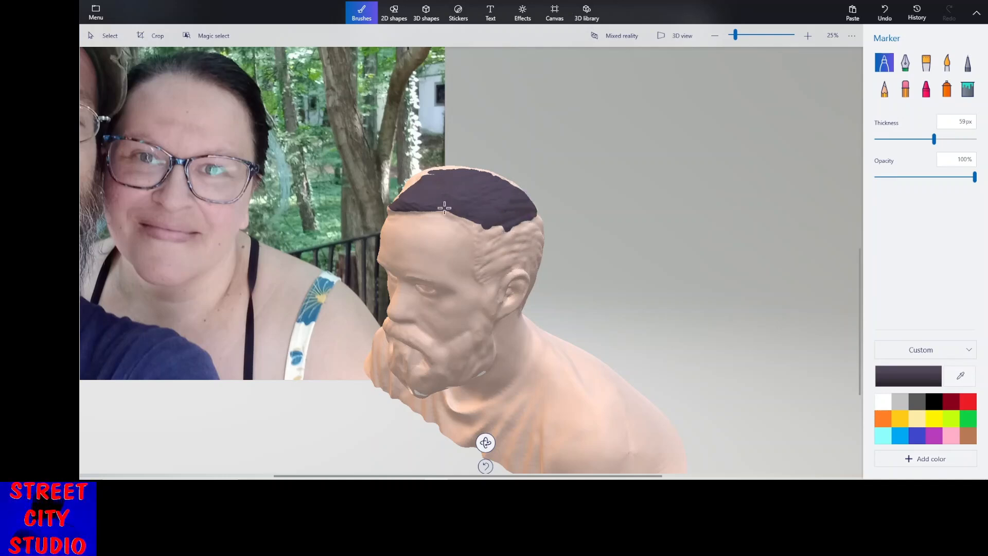
Extend the dark hair colour down the side of the bust's head, from the temple to above the ear.
{"action": "left_click_drag", "start_coordinate": [446, 206], "coordinate": [485, 229]}
{"action": "left_click_drag", "start_coordinate": [441, 205], "coordinate": [487, 252]}
{"action": "mouse_move", "coordinate": [487, 229]}
{"action": "left_mouse_down"}
{"action": "mouse_move", "coordinate": [501, 222]}
{"action": "mouse_move", "coordinate": [499, 239]}
{"action": "mouse_move", "coordinate": [516, 227]}
{"action": "mouse_move", "coordinate": [504, 246]}
{"action": "mouse_move", "coordinate": [532, 220]}
{"action": "mouse_move", "coordinate": [507, 246]}
{"action": "mouse_move", "coordinate": [533, 232]}
{"action": "left_mouse_up"}
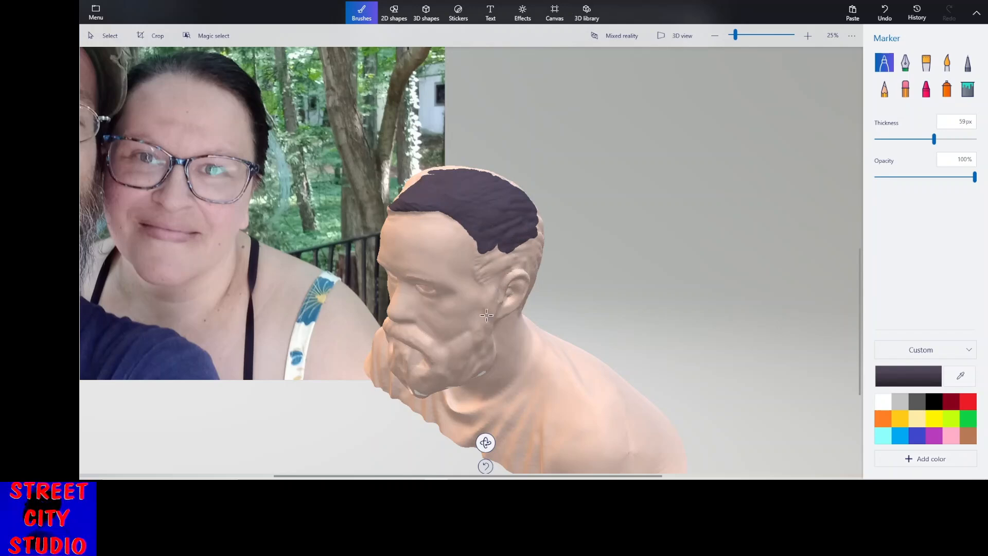
Turn the bust further into profile and paint the remaining hair around the ear, the sideburn, and the beard's edges along cheek and jaw.
{"action": "left_click_drag", "start_coordinate": [486, 442], "coordinate": [481, 437]}
{"action": "mouse_move", "coordinate": [445, 225]}
{"action": "left_mouse_down"}
{"action": "mouse_move", "coordinate": [446, 264]}
{"action": "mouse_move", "coordinate": [457, 223]}
{"action": "mouse_move", "coordinate": [461, 252]}
{"action": "mouse_move", "coordinate": [469, 226]}
{"action": "mouse_move", "coordinate": [486, 232]}
{"action": "mouse_move", "coordinate": [510, 219]}
{"action": "mouse_move", "coordinate": [507, 232]}
{"action": "mouse_move", "coordinate": [515, 217]}
{"action": "mouse_move", "coordinate": [505, 193]}
{"action": "mouse_move", "coordinate": [521, 240]}
{"action": "mouse_move", "coordinate": [520, 260]}
{"action": "mouse_move", "coordinate": [498, 230]}
{"action": "mouse_move", "coordinate": [519, 259]}
{"action": "mouse_move", "coordinate": [493, 236]}
{"action": "mouse_move", "coordinate": [522, 266]}
{"action": "mouse_move", "coordinate": [488, 248]}
{"action": "mouse_move", "coordinate": [459, 258]}
{"action": "mouse_move", "coordinate": [481, 242]}
{"action": "mouse_move", "coordinate": [461, 273]}
{"action": "mouse_move", "coordinate": [453, 264]}
{"action": "mouse_move", "coordinate": [480, 354]}
{"action": "left_mouse_up"}
{"action": "mouse_move", "coordinate": [470, 316]}
{"action": "left_mouse_down"}
{"action": "mouse_move", "coordinate": [481, 347]}
{"action": "mouse_move", "coordinate": [469, 371]}
{"action": "left_mouse_up"}
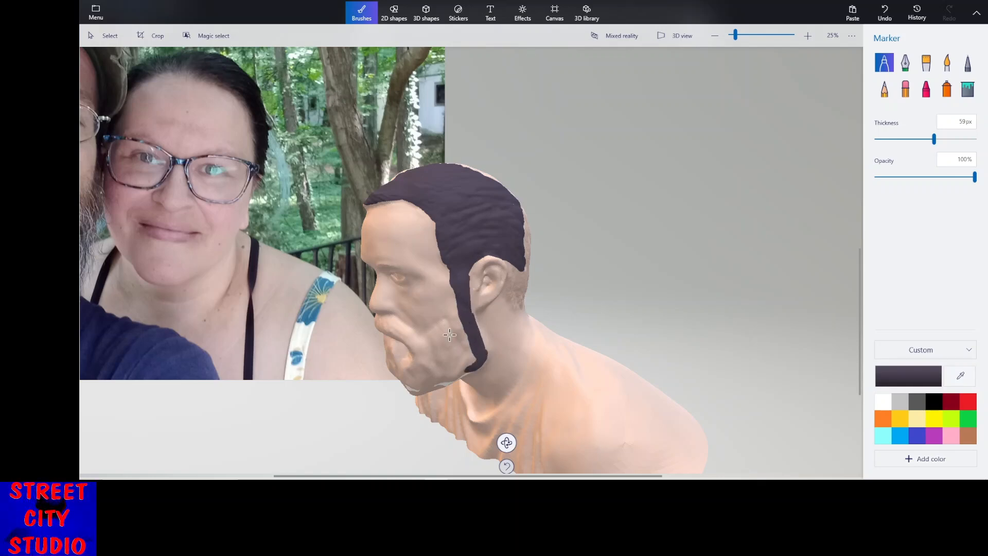
{"action": "mouse_move", "coordinate": [455, 321]}
{"action": "left_mouse_down"}
{"action": "mouse_move", "coordinate": [427, 346]}
{"action": "mouse_move", "coordinate": [457, 316]}
{"action": "mouse_move", "coordinate": [441, 338]}
{"action": "left_mouse_up"}
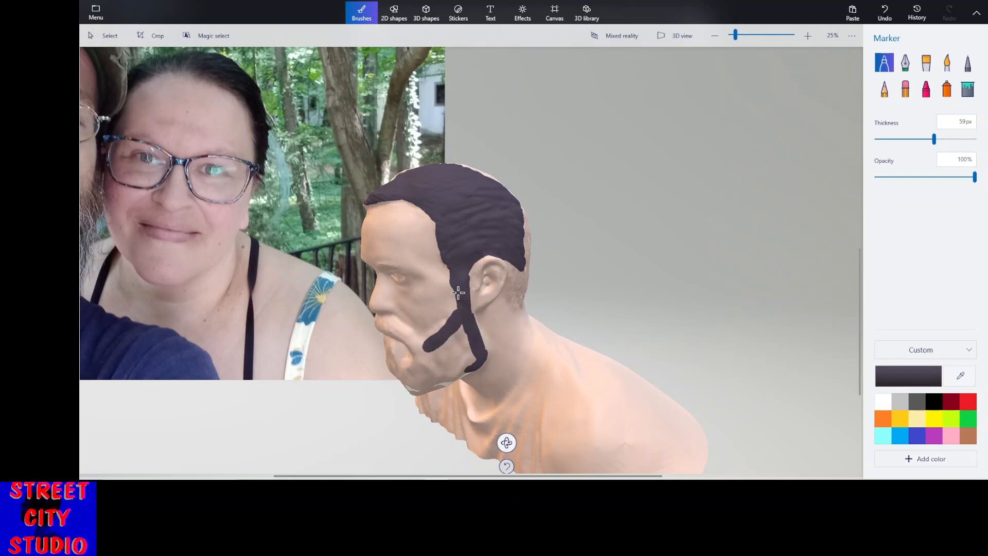
{"action": "left_click_drag", "start_coordinate": [460, 280], "coordinate": [456, 333]}
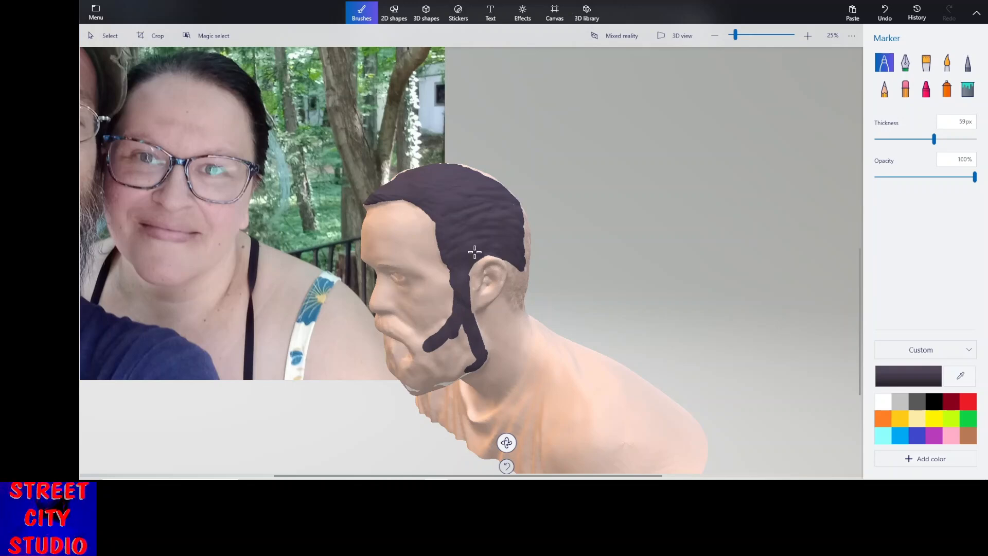
{"action": "left_click_drag", "start_coordinate": [466, 274], "coordinate": [465, 246]}
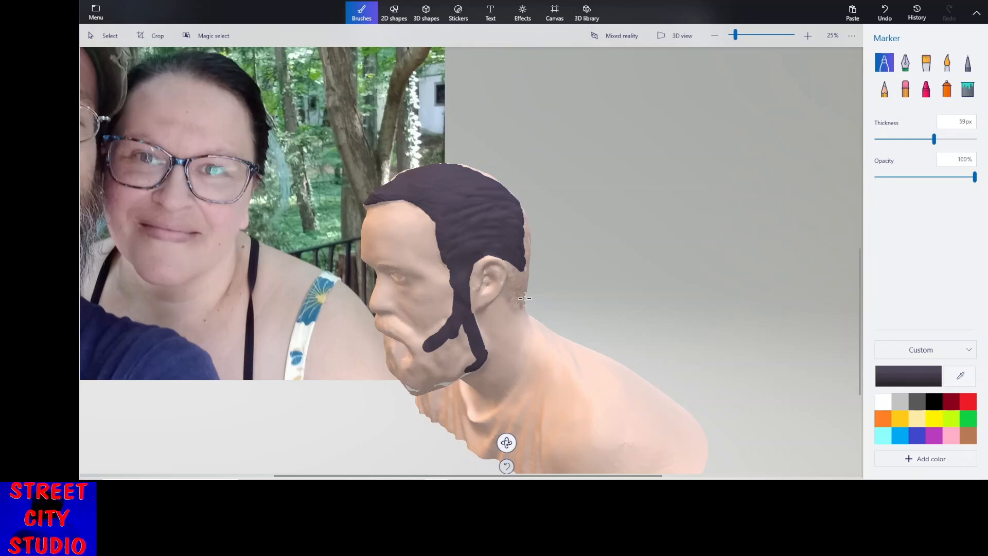
Compare with the painted bust, and fill the cheek and jaw between the painted beard edges with the dark hair colour.
{"action": "scroll", "coordinate": [455, 412], "scroll_direction": "down", "scroll_amount": 3}
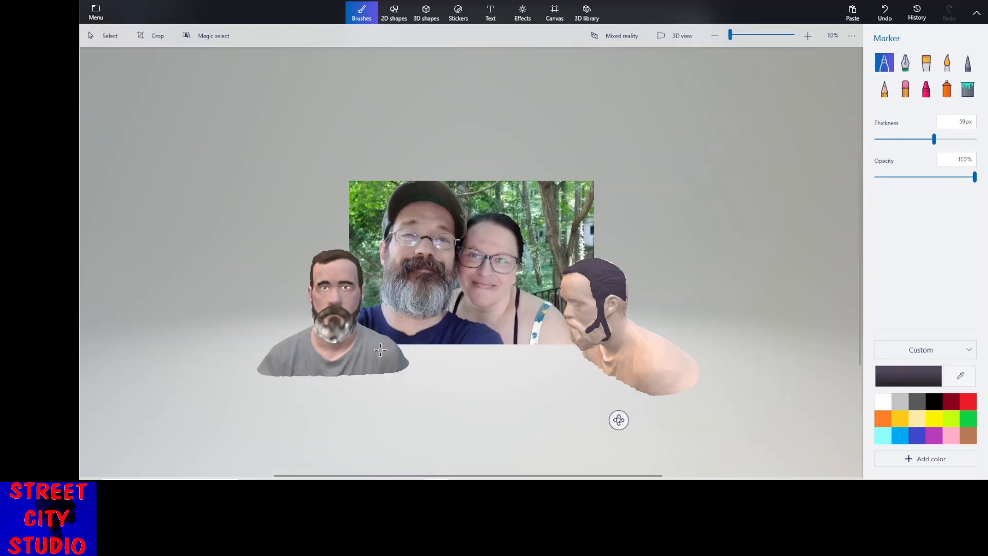
{"action": "scroll", "coordinate": [316, 320], "scroll_direction": "up", "scroll_amount": 3}
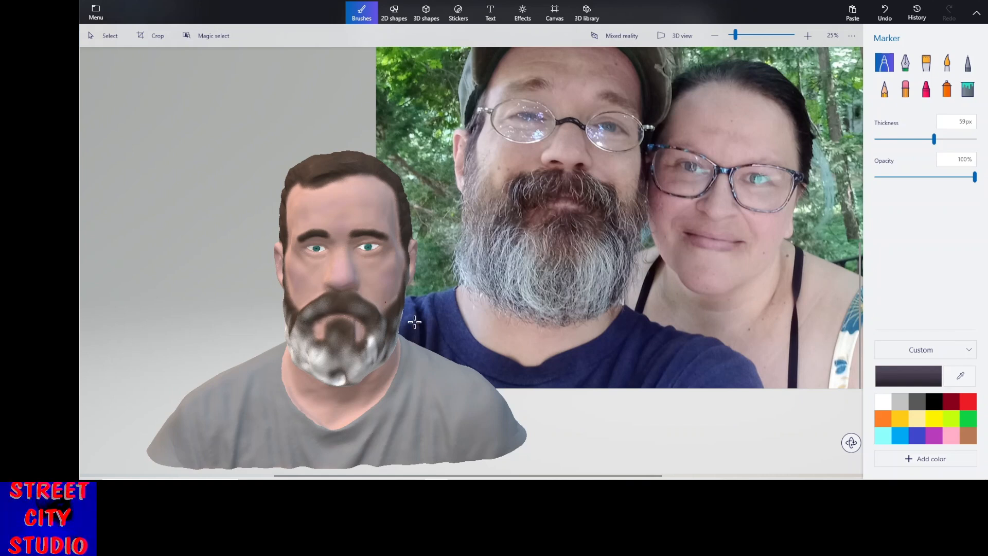
{"action": "scroll", "coordinate": [446, 315], "scroll_direction": "down", "scroll_amount": 3}
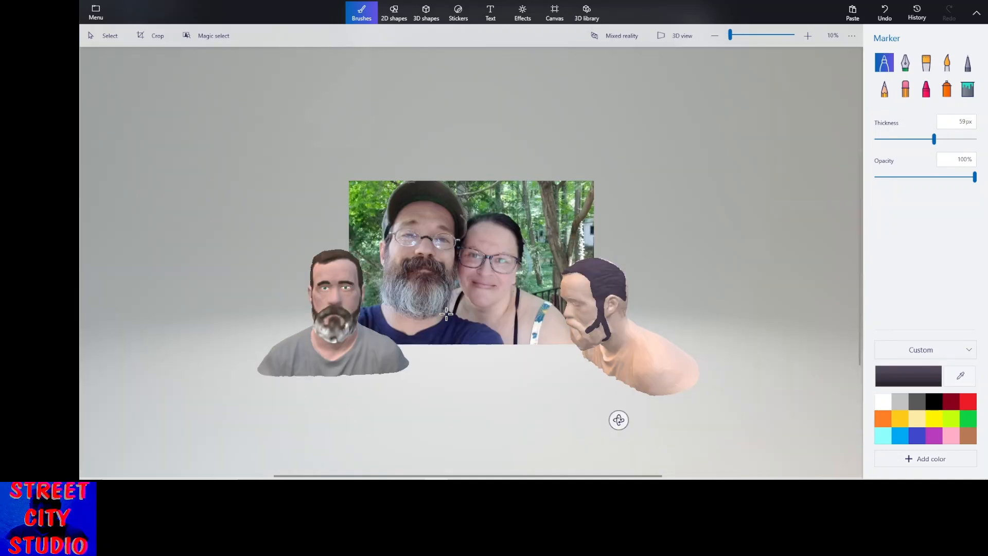
{"action": "scroll", "coordinate": [607, 315], "scroll_direction": "up", "scroll_amount": 4}
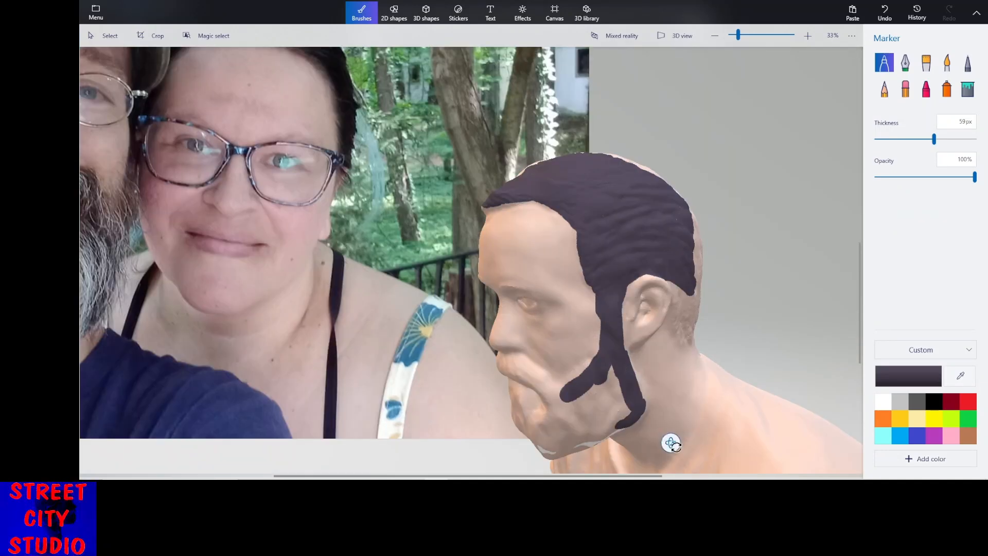
{"action": "left_click_drag", "start_coordinate": [669, 418], "coordinate": [662, 411]}
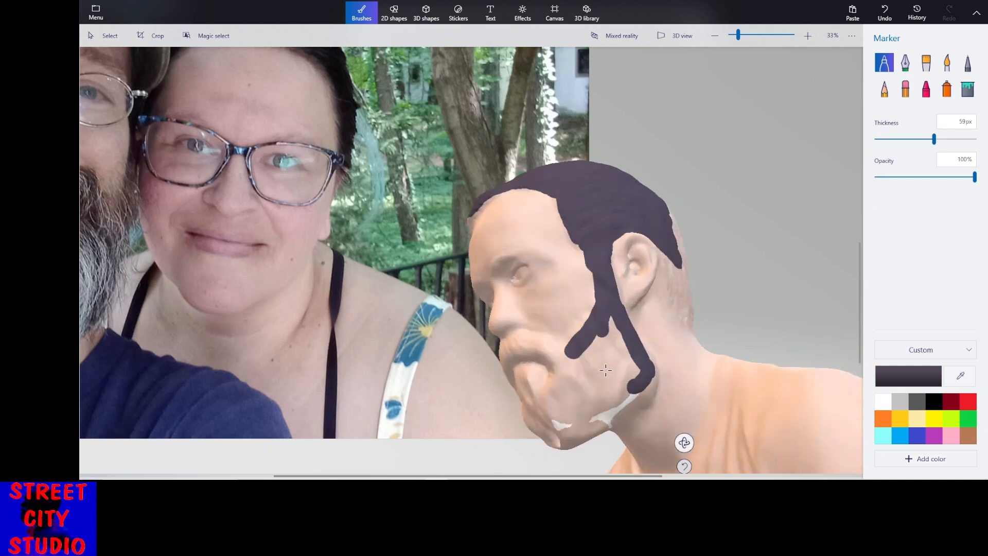
{"action": "mouse_move", "coordinate": [610, 366]}
{"action": "left_mouse_down"}
{"action": "mouse_move", "coordinate": [584, 395]}
{"action": "mouse_move", "coordinate": [610, 323]}
{"action": "left_mouse_up"}
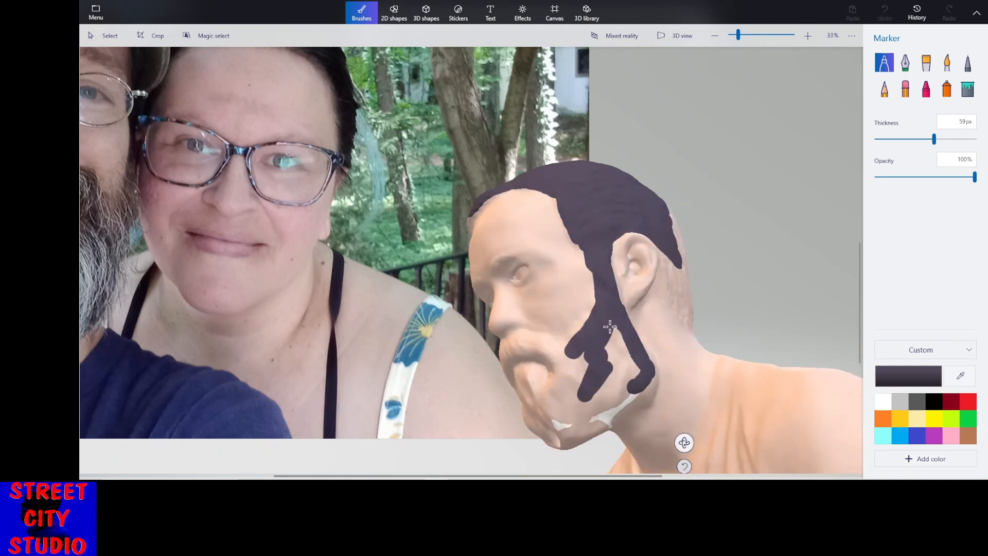
{"action": "mouse_move", "coordinate": [626, 368]}
{"action": "left_mouse_down"}
{"action": "mouse_move", "coordinate": [619, 329]}
{"action": "mouse_move", "coordinate": [639, 381]}
{"action": "mouse_move", "coordinate": [624, 410]}
{"action": "mouse_move", "coordinate": [608, 383]}
{"action": "mouse_move", "coordinate": [600, 407]}
{"action": "mouse_move", "coordinate": [596, 311]}
{"action": "mouse_move", "coordinate": [574, 416]}
{"action": "mouse_move", "coordinate": [612, 347]}
{"action": "mouse_move", "coordinate": [599, 398]}
{"action": "mouse_move", "coordinate": [609, 417]}
{"action": "mouse_move", "coordinate": [649, 379]}
{"action": "mouse_move", "coordinate": [651, 362]}
{"action": "mouse_move", "coordinate": [643, 355]}
{"action": "mouse_move", "coordinate": [651, 400]}
{"action": "mouse_move", "coordinate": [637, 399]}
{"action": "mouse_move", "coordinate": [611, 427]}
{"action": "left_mouse_up"}
Turn the bust to face forward and paint the moustache and the adjoining front of the beard dark.
{"action": "scroll", "coordinate": [625, 399], "scroll_direction": "down", "scroll_amount": 2}
{"action": "scroll", "coordinate": [655, 391], "scroll_direction": "down", "scroll_amount": 2}
{"action": "left_click_drag", "start_coordinate": [642, 443], "coordinate": [650, 448]}
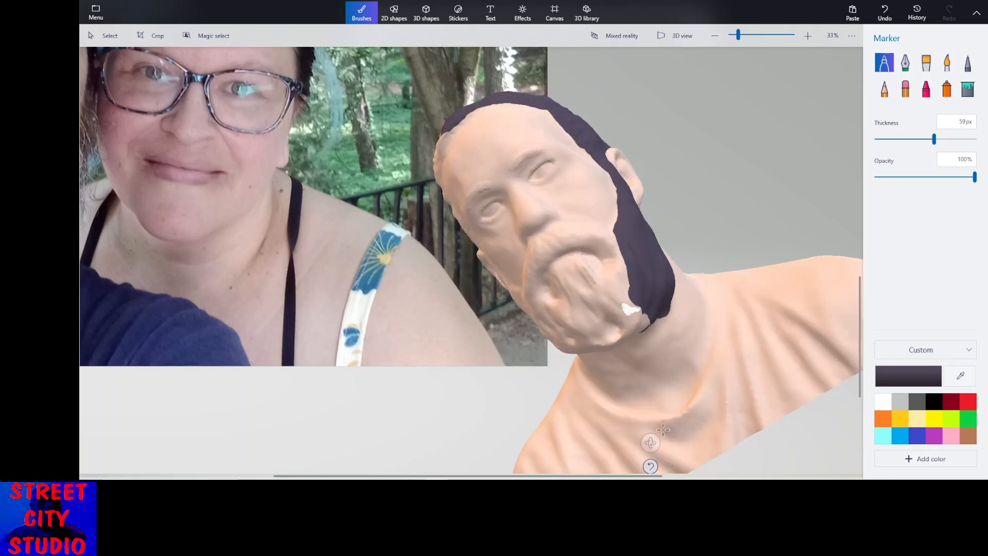
{"action": "mouse_move", "coordinate": [635, 300]}
{"action": "left_mouse_down"}
{"action": "mouse_move", "coordinate": [644, 288]}
{"action": "mouse_move", "coordinate": [631, 324]}
{"action": "mouse_move", "coordinate": [649, 311]}
{"action": "mouse_move", "coordinate": [628, 334]}
{"action": "mouse_move", "coordinate": [654, 315]}
{"action": "mouse_move", "coordinate": [600, 280]}
{"action": "mouse_move", "coordinate": [629, 242]}
{"action": "left_mouse_up"}
{"action": "mouse_move", "coordinate": [549, 237]}
{"action": "left_mouse_down"}
{"action": "mouse_move", "coordinate": [575, 227]}
{"action": "mouse_move", "coordinate": [626, 247]}
{"action": "left_mouse_up"}
{"action": "mouse_move", "coordinate": [553, 234]}
{"action": "left_mouse_down"}
{"action": "mouse_move", "coordinate": [580, 227]}
{"action": "mouse_move", "coordinate": [618, 241]}
{"action": "mouse_move", "coordinate": [602, 243]}
{"action": "mouse_move", "coordinate": [624, 252]}
{"action": "mouse_move", "coordinate": [614, 278]}
{"action": "mouse_move", "coordinate": [607, 256]}
{"action": "mouse_move", "coordinate": [580, 243]}
{"action": "mouse_move", "coordinate": [535, 260]}
{"action": "left_mouse_up"}
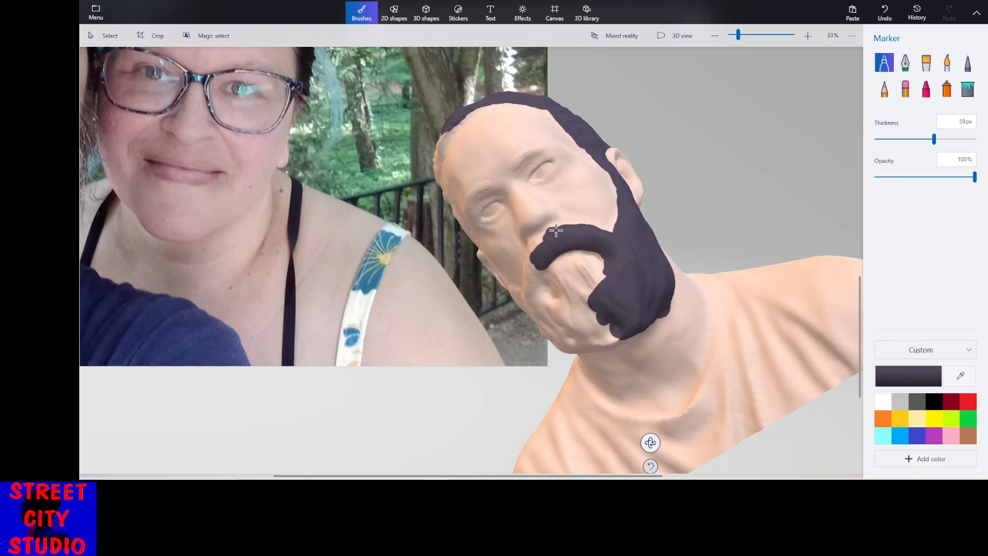
{"action": "mouse_move", "coordinate": [561, 225]}
{"action": "left_mouse_down"}
{"action": "mouse_move", "coordinate": [533, 255]}
{"action": "mouse_move", "coordinate": [527, 312]}
{"action": "left_mouse_up"}
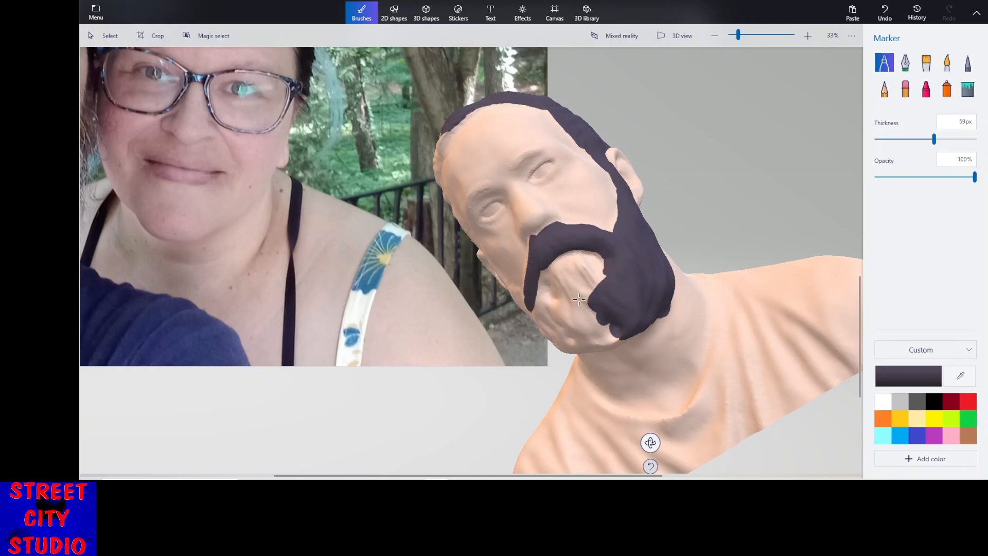
Tilt the bust back and paint the area below the lip, the chin and the opposite jaw in the dark hair colour.
{"action": "left_click_drag", "start_coordinate": [654, 432], "coordinate": [630, 307]}
{"action": "left_click_drag", "start_coordinate": [580, 199], "coordinate": [572, 265]}
{"action": "mouse_move", "coordinate": [575, 200]}
{"action": "left_mouse_down"}
{"action": "mouse_move", "coordinate": [605, 176]}
{"action": "mouse_move", "coordinate": [578, 219]}
{"action": "mouse_move", "coordinate": [572, 271]}
{"action": "mouse_move", "coordinate": [603, 263]}
{"action": "mouse_move", "coordinate": [636, 234]}
{"action": "mouse_move", "coordinate": [607, 216]}
{"action": "mouse_move", "coordinate": [623, 246]}
{"action": "mouse_move", "coordinate": [619, 263]}
{"action": "mouse_move", "coordinate": [612, 257]}
{"action": "left_mouse_up"}
{"action": "mouse_move", "coordinate": [614, 215]}
{"action": "left_mouse_down"}
{"action": "mouse_move", "coordinate": [627, 203]}
{"action": "mouse_move", "coordinate": [648, 235]}
{"action": "mouse_move", "coordinate": [644, 252]}
{"action": "mouse_move", "coordinate": [652, 232]}
{"action": "mouse_move", "coordinate": [665, 249]}
{"action": "mouse_move", "coordinate": [646, 273]}
{"action": "mouse_move", "coordinate": [667, 265]}
{"action": "mouse_move", "coordinate": [648, 282]}
{"action": "mouse_move", "coordinate": [686, 271]}
{"action": "left_mouse_up"}
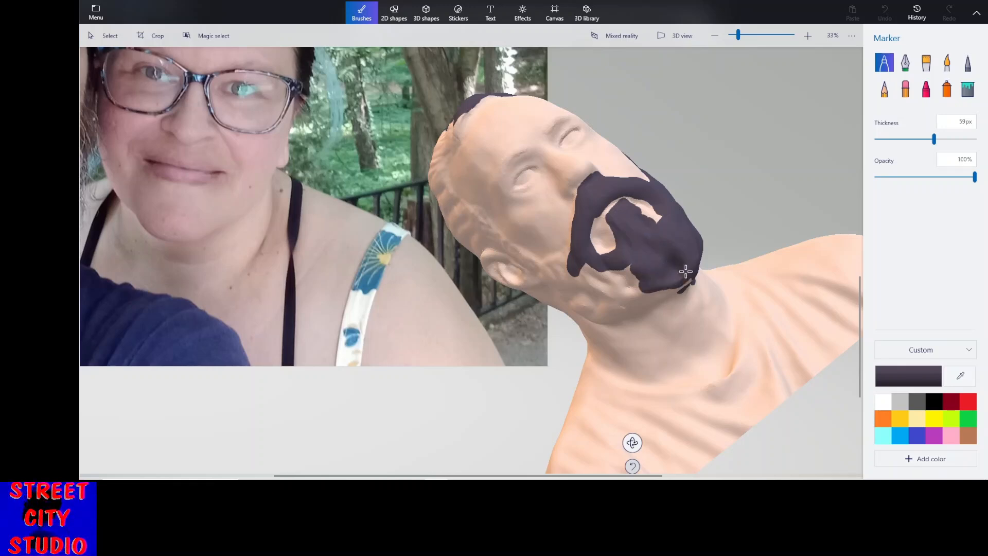
{"action": "mouse_move", "coordinate": [615, 292]}
{"action": "left_mouse_down"}
{"action": "mouse_move", "coordinate": [638, 271]}
{"action": "mouse_move", "coordinate": [592, 282]}
{"action": "mouse_move", "coordinate": [583, 265]}
{"action": "mouse_move", "coordinate": [579, 281]}
{"action": "mouse_move", "coordinate": [615, 272]}
{"action": "mouse_move", "coordinate": [587, 280]}
{"action": "mouse_move", "coordinate": [610, 291]}
{"action": "mouse_move", "coordinate": [587, 301]}
{"action": "mouse_move", "coordinate": [586, 289]}
{"action": "mouse_move", "coordinate": [568, 284]}
{"action": "mouse_move", "coordinate": [569, 263]}
{"action": "mouse_move", "coordinate": [548, 260]}
{"action": "mouse_move", "coordinate": [572, 254]}
{"action": "mouse_move", "coordinate": [560, 273]}
{"action": "mouse_move", "coordinate": [596, 265]}
{"action": "mouse_move", "coordinate": [632, 273]}
{"action": "left_mouse_up"}
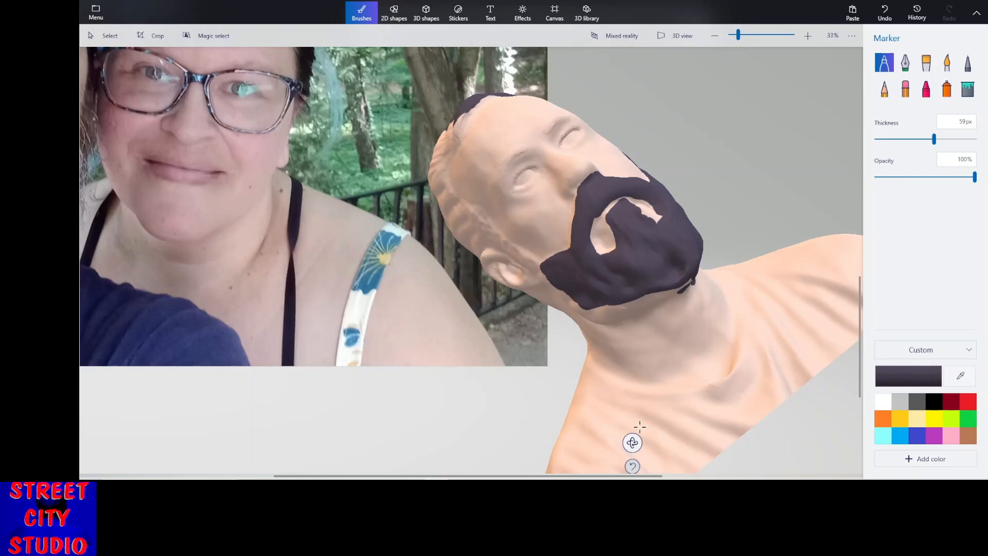
Tilt the bust further back and cover the underside of the jaw with the dark beard colour.
{"action": "left_click_drag", "start_coordinate": [634, 443], "coordinate": [617, 427]}
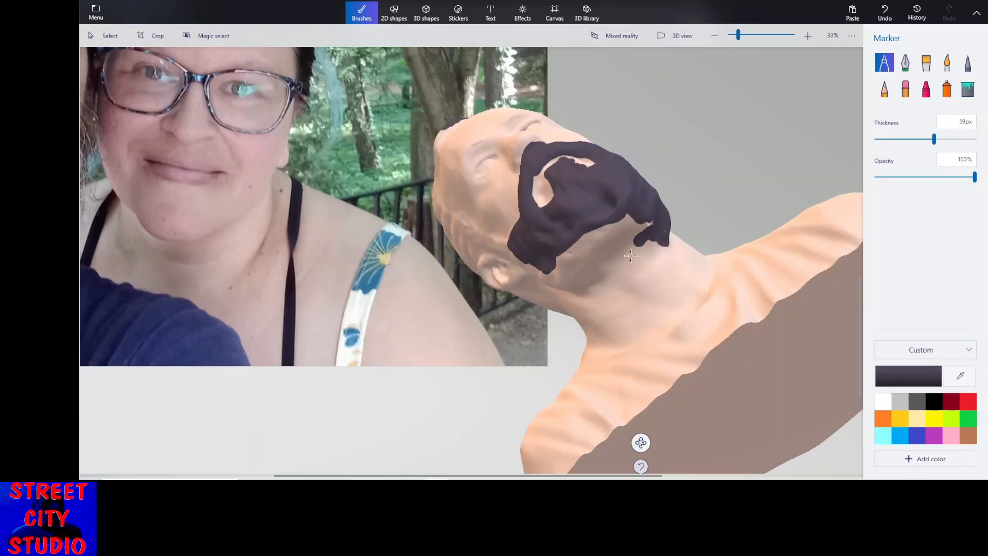
{"action": "mouse_move", "coordinate": [628, 226]}
{"action": "left_mouse_down"}
{"action": "mouse_move", "coordinate": [643, 217]}
{"action": "mouse_move", "coordinate": [627, 231]}
{"action": "mouse_move", "coordinate": [651, 218]}
{"action": "mouse_move", "coordinate": [642, 234]}
{"action": "mouse_move", "coordinate": [658, 230]}
{"action": "mouse_move", "coordinate": [605, 261]}
{"action": "left_mouse_up"}
{"action": "mouse_move", "coordinate": [591, 266]}
{"action": "left_mouse_down"}
{"action": "mouse_move", "coordinate": [610, 251]}
{"action": "mouse_move", "coordinate": [612, 229]}
{"action": "mouse_move", "coordinate": [596, 225]}
{"action": "mouse_move", "coordinate": [552, 264]}
{"action": "mouse_move", "coordinate": [576, 247]}
{"action": "mouse_move", "coordinate": [574, 271]}
{"action": "mouse_move", "coordinate": [586, 266]}
{"action": "mouse_move", "coordinate": [584, 279]}
{"action": "mouse_move", "coordinate": [538, 278]}
{"action": "mouse_move", "coordinate": [567, 278]}
{"action": "left_mouse_up"}
Turn to the unpainted side and paint the sideburn and hairline from the beard up to the forehead, undoing the stray stroke on the photo.
{"action": "left_click_drag", "start_coordinate": [641, 443], "coordinate": [683, 438]}
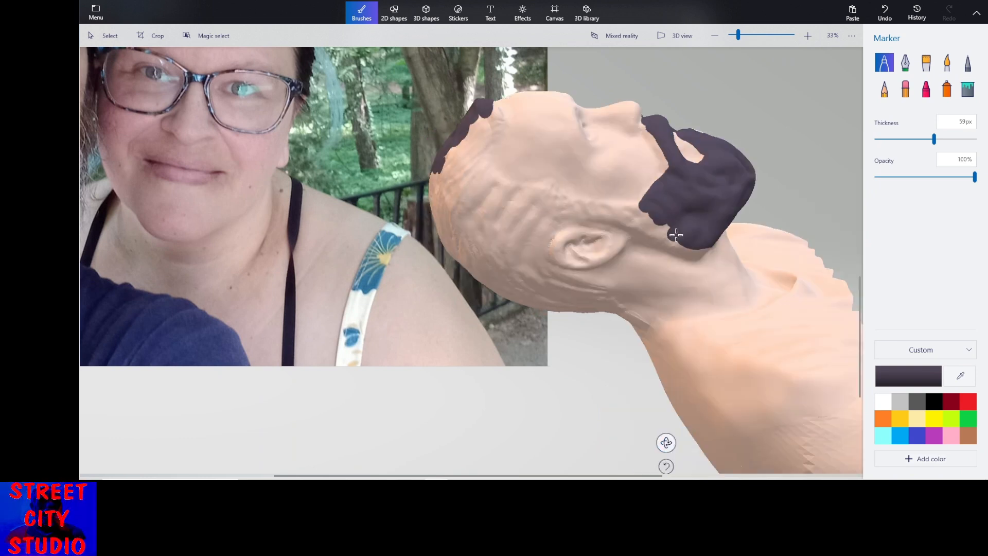
{"action": "mouse_move", "coordinate": [182, 151]}
{"action": "left_mouse_down"}
{"action": "mouse_move", "coordinate": [246, 182]}
{"action": "mouse_move", "coordinate": [241, 267]}
{"action": "mouse_move", "coordinate": [212, 154]}
{"action": "mouse_move", "coordinate": [307, 242]}
{"action": "left_mouse_up"}
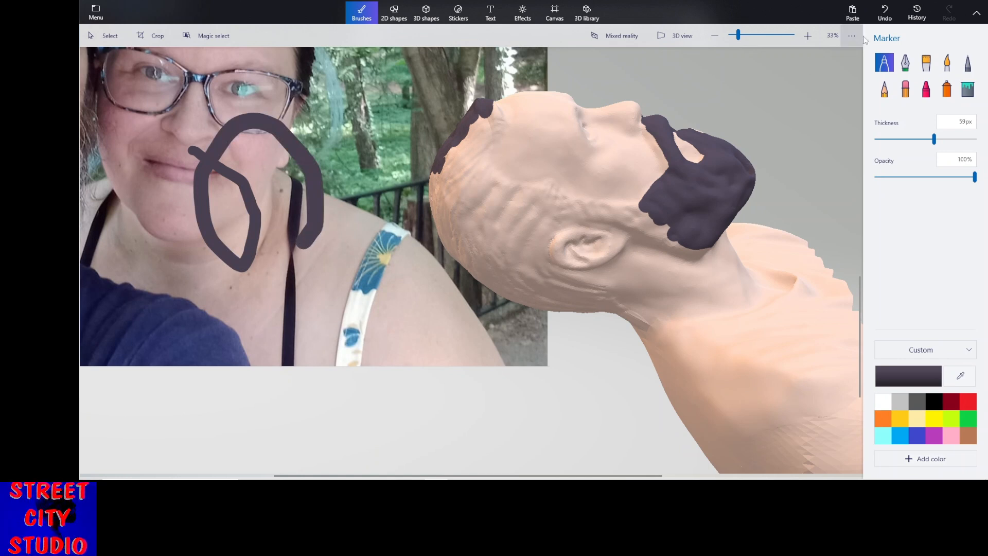
{"action": "left_click", "coordinate": [883, 15]}
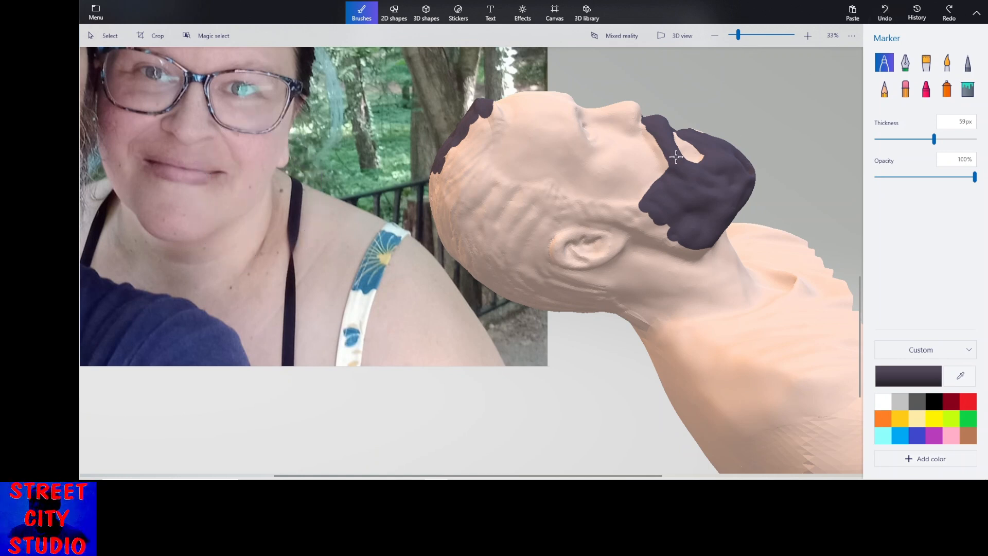
{"action": "mouse_move", "coordinate": [595, 209]}
{"action": "left_mouse_down"}
{"action": "mouse_move", "coordinate": [654, 215]}
{"action": "mouse_move", "coordinate": [595, 213]}
{"action": "mouse_move", "coordinate": [701, 240]}
{"action": "mouse_move", "coordinate": [698, 250]}
{"action": "mouse_move", "coordinate": [666, 248]}
{"action": "mouse_move", "coordinate": [608, 219]}
{"action": "mouse_move", "coordinate": [543, 208]}
{"action": "mouse_move", "coordinate": [570, 206]}
{"action": "mouse_move", "coordinate": [549, 190]}
{"action": "mouse_move", "coordinate": [492, 189]}
{"action": "mouse_move", "coordinate": [478, 173]}
{"action": "left_mouse_up"}
{"action": "mouse_move", "coordinate": [497, 131]}
{"action": "left_mouse_down"}
{"action": "mouse_move", "coordinate": [481, 155]}
{"action": "mouse_move", "coordinate": [485, 178]}
{"action": "mouse_move", "coordinate": [540, 200]}
{"action": "mouse_move", "coordinate": [502, 216]}
{"action": "mouse_move", "coordinate": [556, 219]}
{"action": "mouse_move", "coordinate": [514, 235]}
{"action": "mouse_move", "coordinate": [566, 222]}
{"action": "mouse_move", "coordinate": [512, 227]}
{"action": "left_mouse_up"}
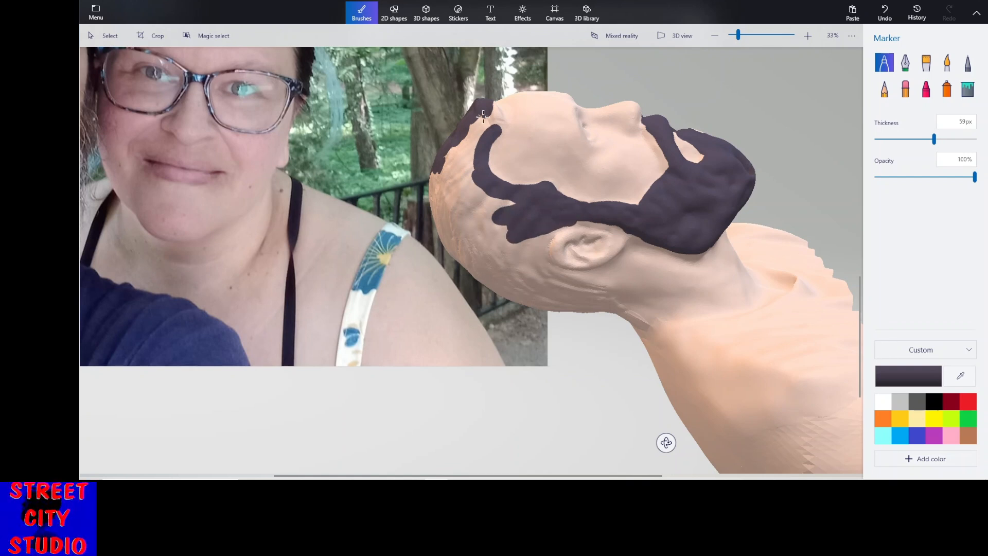
{"action": "left_click_drag", "start_coordinate": [497, 122], "coordinate": [489, 107]}
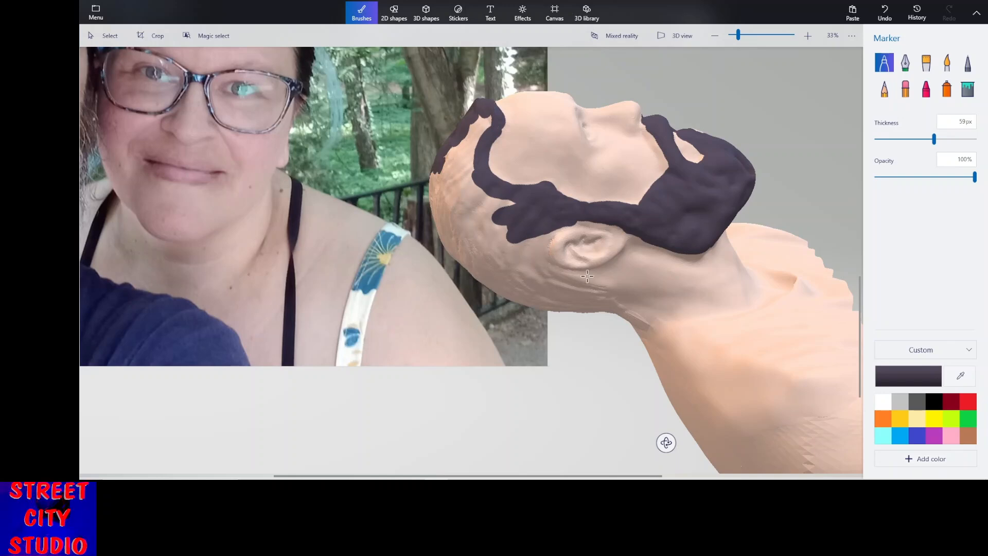
View the head from above and fill the bare scalp between the crown and the new hairline with the dark hair colour.
{"action": "left_click_drag", "start_coordinate": [666, 441], "coordinate": [604, 441]}
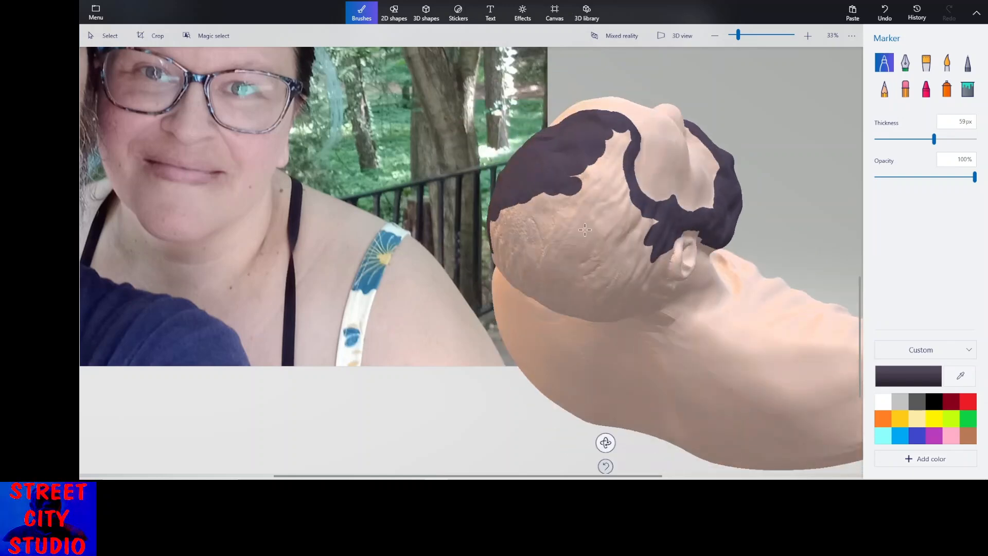
{"action": "mouse_move", "coordinate": [619, 131]}
{"action": "left_mouse_down"}
{"action": "mouse_move", "coordinate": [610, 178]}
{"action": "mouse_move", "coordinate": [569, 238]}
{"action": "left_mouse_up"}
{"action": "left_click_drag", "start_coordinate": [607, 150], "coordinate": [544, 258]}
{"action": "mouse_move", "coordinate": [572, 214]}
{"action": "left_mouse_down"}
{"action": "mouse_move", "coordinate": [543, 235]}
{"action": "mouse_move", "coordinate": [564, 191]}
{"action": "mouse_move", "coordinate": [525, 226]}
{"action": "mouse_move", "coordinate": [502, 218]}
{"action": "mouse_move", "coordinate": [505, 248]}
{"action": "mouse_move", "coordinate": [494, 257]}
{"action": "mouse_move", "coordinate": [519, 266]}
{"action": "mouse_move", "coordinate": [525, 230]}
{"action": "mouse_move", "coordinate": [550, 227]}
{"action": "mouse_move", "coordinate": [566, 255]}
{"action": "mouse_move", "coordinate": [615, 174]}
{"action": "mouse_move", "coordinate": [648, 231]}
{"action": "mouse_move", "coordinate": [616, 194]}
{"action": "mouse_move", "coordinate": [583, 186]}
{"action": "mouse_move", "coordinate": [601, 242]}
{"action": "mouse_move", "coordinate": [638, 238]}
{"action": "mouse_move", "coordinate": [651, 282]}
{"action": "left_mouse_up"}
{"action": "middle_click_drag", "start_coordinate": [594, 279], "coordinate": [517, 315]}
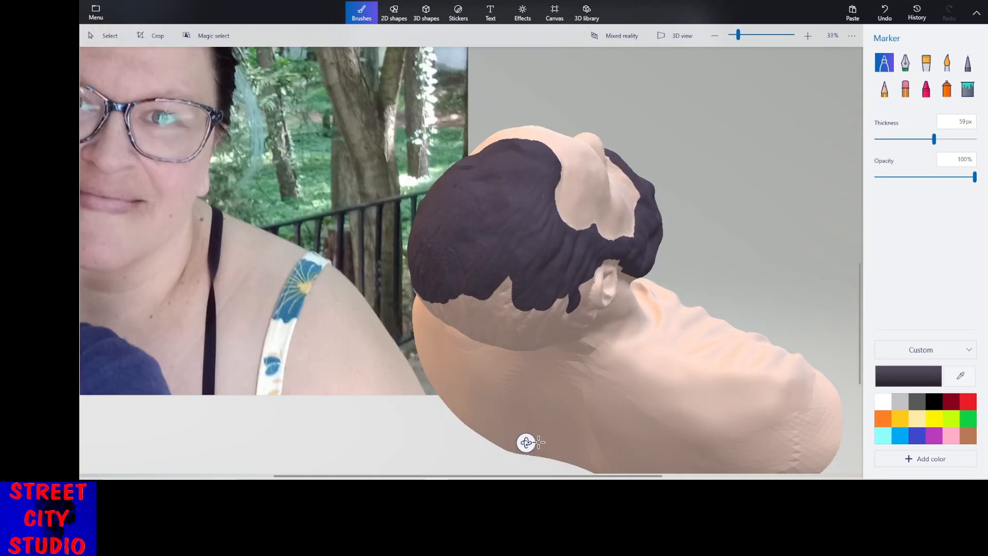
Rotate the bust to show its back and fill the remaining gap in the dark hair behind the ear.
{"action": "mouse_move", "coordinate": [527, 442]}
{"action": "left_mouse_down"}
{"action": "mouse_move", "coordinate": [535, 431]}
{"action": "mouse_move", "coordinate": [541, 442]}
{"action": "left_mouse_up"}
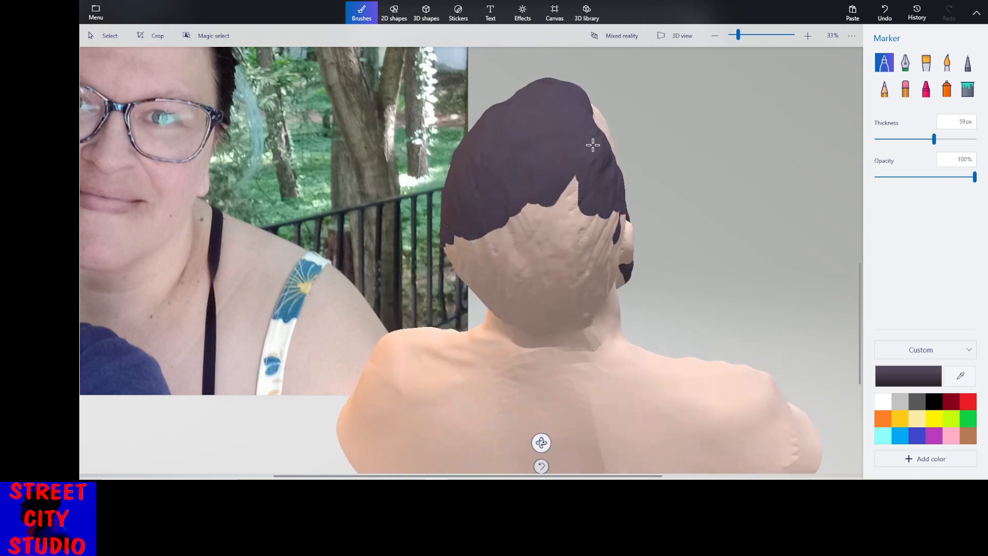
{"action": "mouse_move", "coordinate": [574, 177]}
{"action": "left_mouse_down"}
{"action": "mouse_move", "coordinate": [565, 232]}
{"action": "mouse_move", "coordinate": [550, 212]}
{"action": "mouse_move", "coordinate": [535, 232]}
{"action": "mouse_move", "coordinate": [527, 214]}
{"action": "mouse_move", "coordinate": [509, 242]}
{"action": "mouse_move", "coordinate": [587, 231]}
{"action": "mouse_move", "coordinate": [614, 212]}
{"action": "mouse_move", "coordinate": [610, 238]}
{"action": "left_mouse_up"}
{"action": "scroll", "coordinate": [560, 266], "scroll_direction": "down", "scroll_amount": 1}
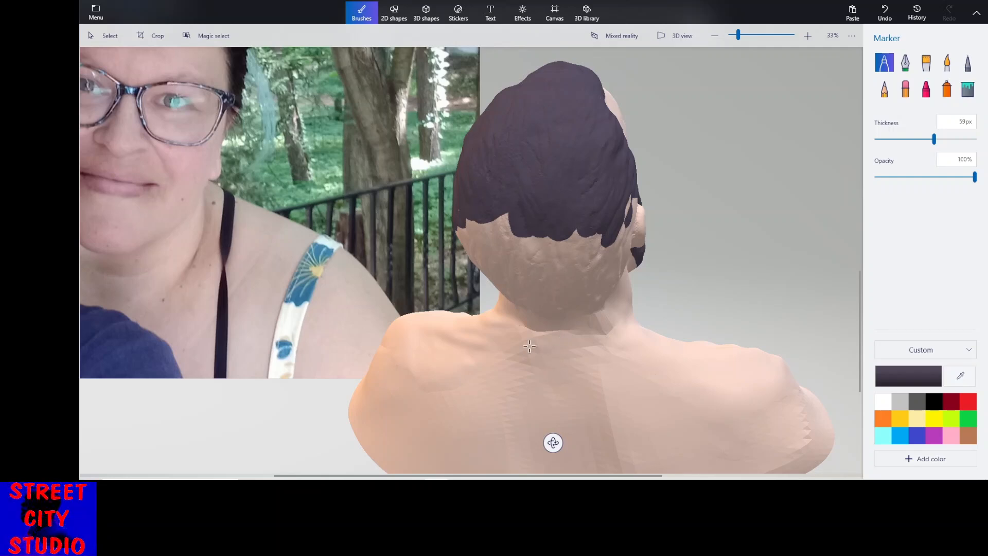
Compare the hair and grey-sprayed beard with the finished bust and the reference photo.
{"action": "mouse_move", "coordinate": [436, 489]}
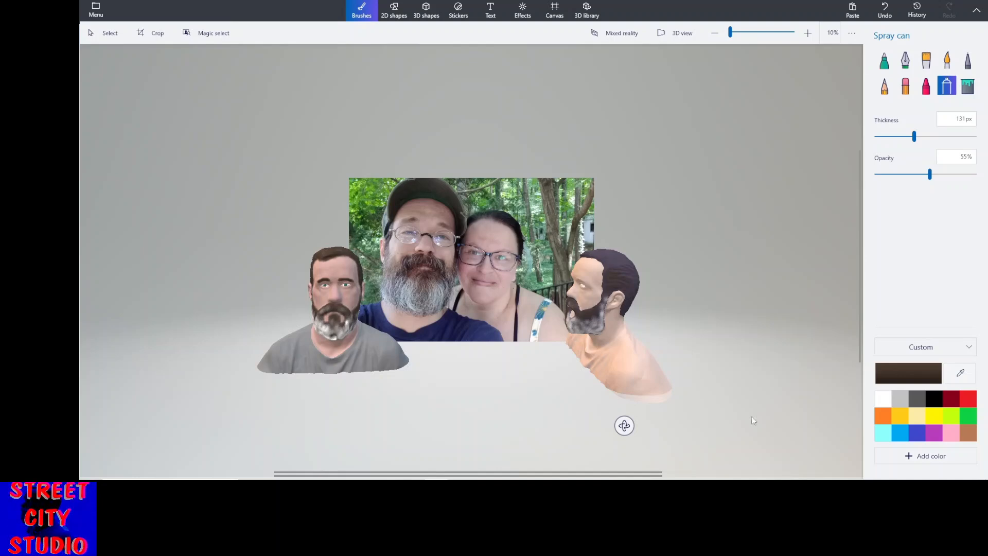
{"action": "scroll", "coordinate": [580, 337], "scroll_direction": "up", "scroll_amount": 5, "text": "ctrl"}
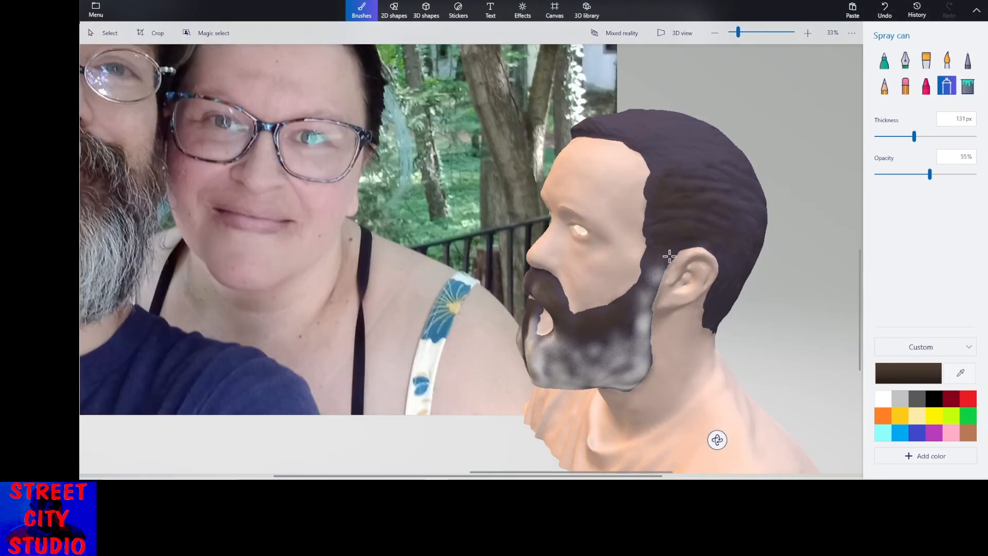
{"action": "scroll", "coordinate": [669, 256], "scroll_direction": "down", "scroll_amount": 2, "text": "ctrl"}
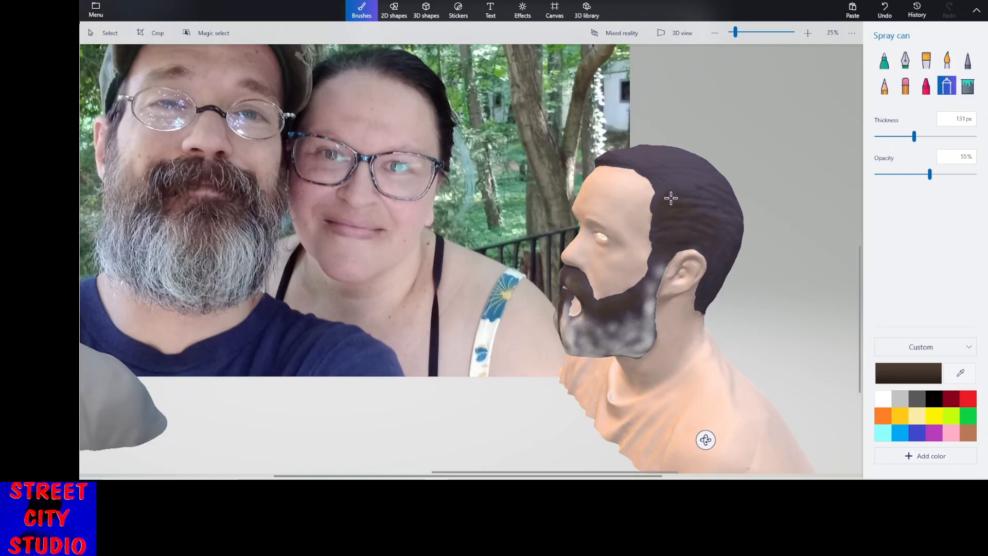
{"action": "scroll", "coordinate": [672, 204], "scroll_direction": "down", "scroll_amount": 3, "text": "ctrl"}
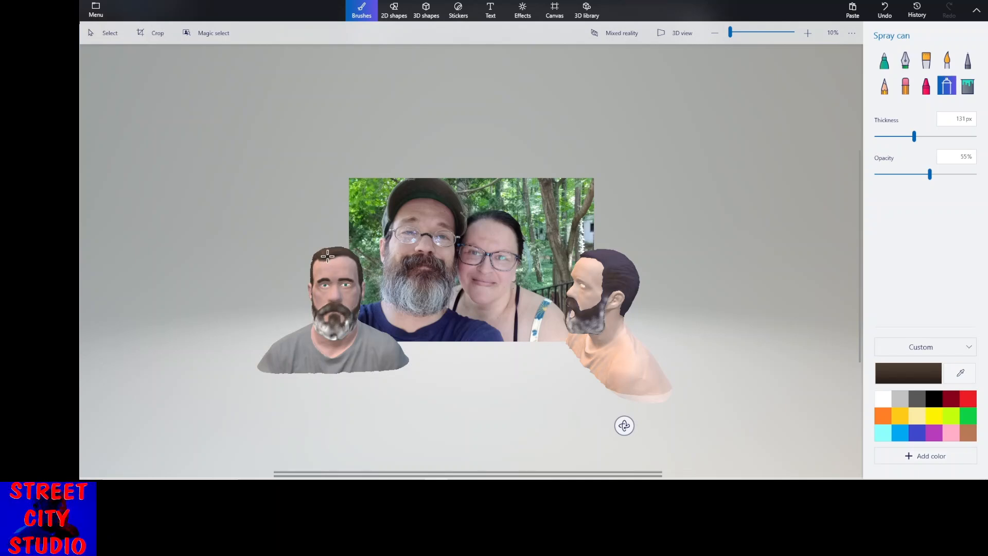
{"action": "scroll", "coordinate": [328, 256], "scroll_direction": "up", "scroll_amount": 3, "text": "ctrl"}
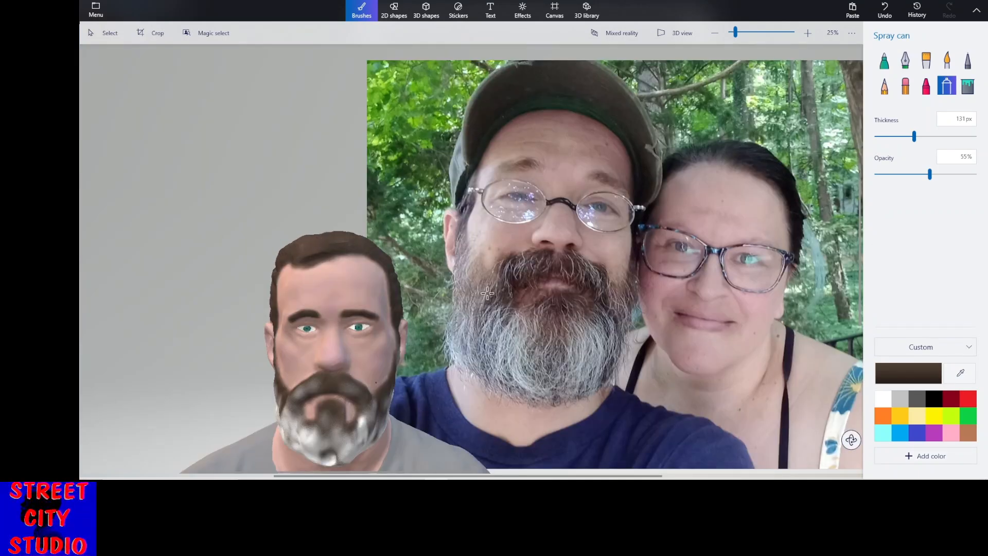
{"action": "scroll", "coordinate": [573, 314], "scroll_direction": "down", "scroll_amount": 3, "text": "ctrl"}
{"action": "scroll", "coordinate": [622, 272], "scroll_direction": "up", "scroll_amount": 3, "text": "ctrl"}
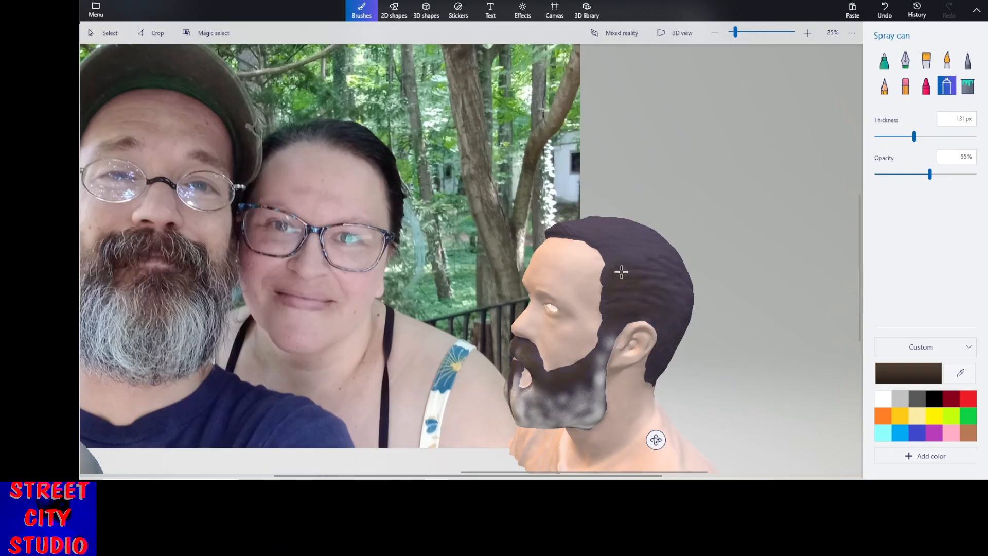
{"action": "scroll", "coordinate": [621, 267], "scroll_direction": "up", "scroll_amount": 1, "text": "ctrl"}
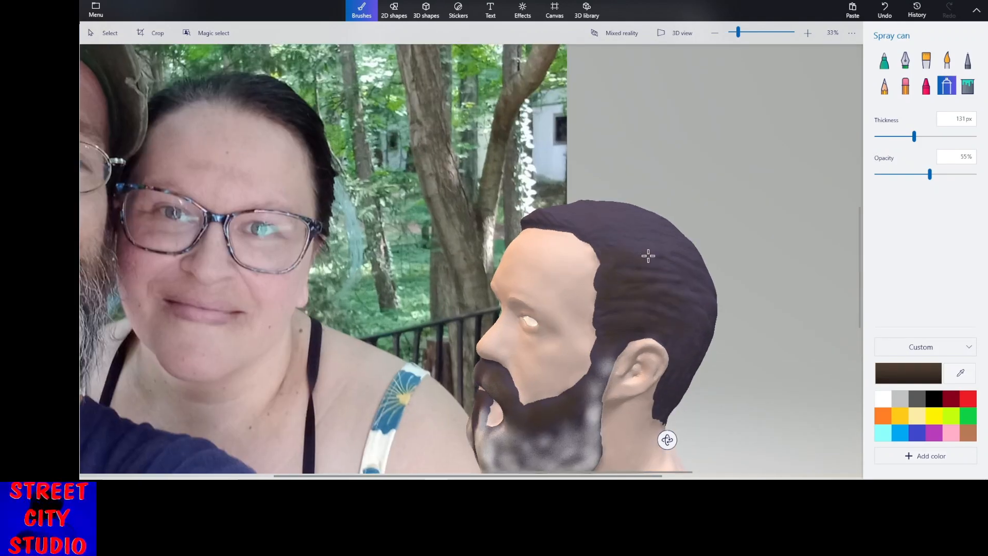
Undo the last spray stroke and spray dark brown over the hair above the ear and up towards the crown.
{"action": "left_click", "coordinate": [885, 10]}
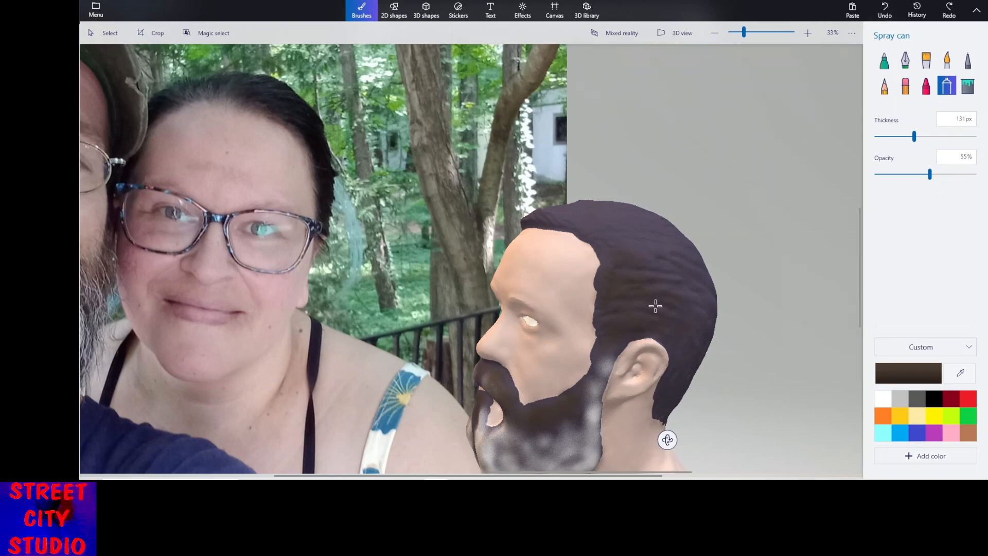
{"action": "scroll", "coordinate": [653, 309], "scroll_direction": "up", "scroll_amount": 2, "text": "ctrl"}
{"action": "middle_click_drag", "start_coordinate": [629, 345], "coordinate": [544, 290]}
{"action": "left_click", "coordinate": [489, 144]}
{"action": "mouse_move", "coordinate": [487, 129]}
{"action": "left_mouse_down"}
{"action": "mouse_move", "coordinate": [607, 172]}
{"action": "mouse_move", "coordinate": [587, 221]}
{"action": "mouse_move", "coordinate": [635, 250]}
{"action": "left_mouse_up"}
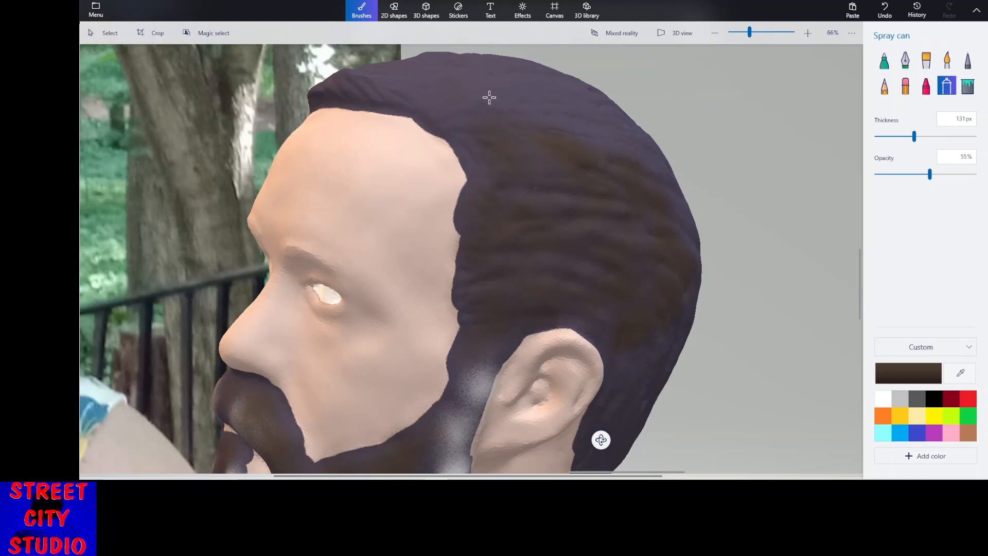
{"action": "scroll", "coordinate": [561, 174], "scroll_direction": "down", "scroll_amount": 2}
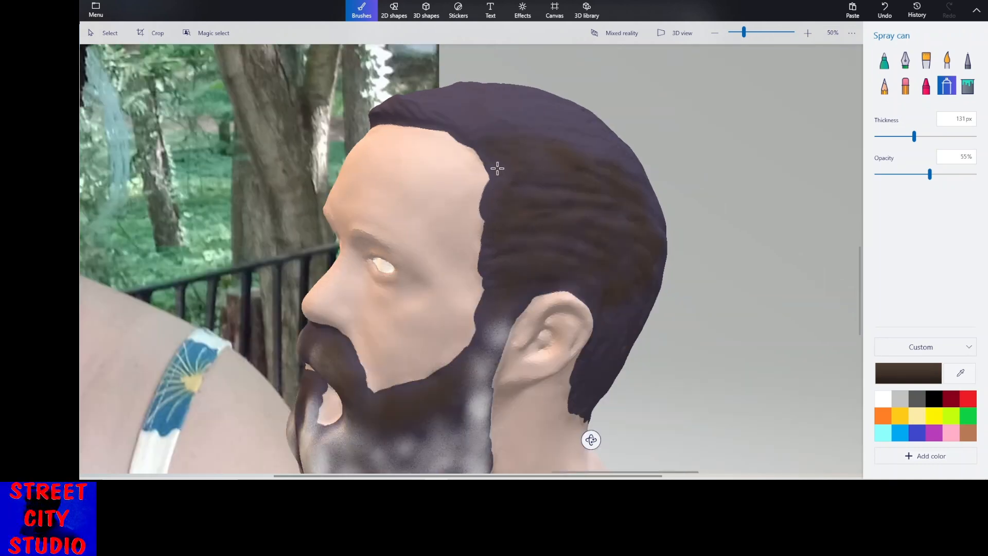
{"action": "mouse_move", "coordinate": [483, 119]}
{"action": "left_mouse_down"}
{"action": "mouse_move", "coordinate": [552, 126]}
{"action": "mouse_move", "coordinate": [538, 124]}
{"action": "mouse_move", "coordinate": [545, 134]}
{"action": "mouse_move", "coordinate": [530, 140]}
{"action": "left_mouse_up"}
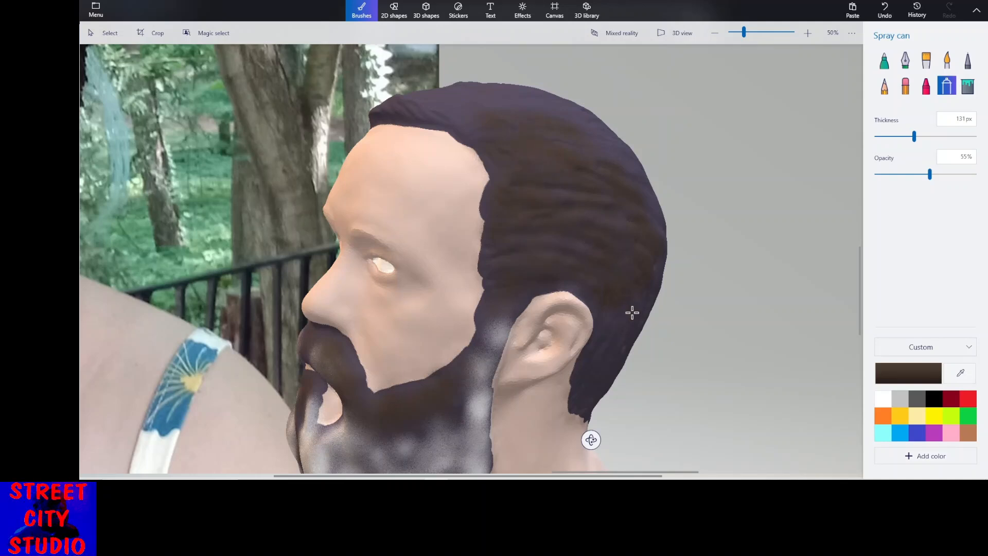
Turn the bust further from the front and spray dark brown over the hair behind the ear down to the nape.
{"action": "left_click_drag", "start_coordinate": [591, 440], "coordinate": [555, 440]}
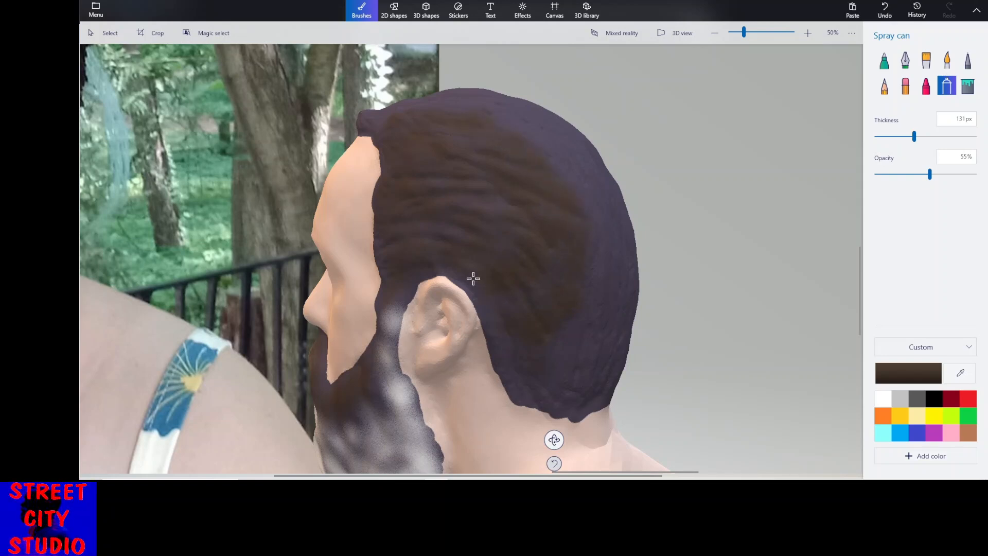
{"action": "mouse_move", "coordinate": [497, 309]}
{"action": "left_mouse_down"}
{"action": "mouse_move", "coordinate": [569, 366]}
{"action": "mouse_move", "coordinate": [548, 334]}
{"action": "mouse_move", "coordinate": [596, 332]}
{"action": "mouse_move", "coordinate": [557, 295]}
{"action": "mouse_move", "coordinate": [592, 306]}
{"action": "mouse_move", "coordinate": [563, 305]}
{"action": "mouse_move", "coordinate": [571, 278]}
{"action": "left_mouse_up"}
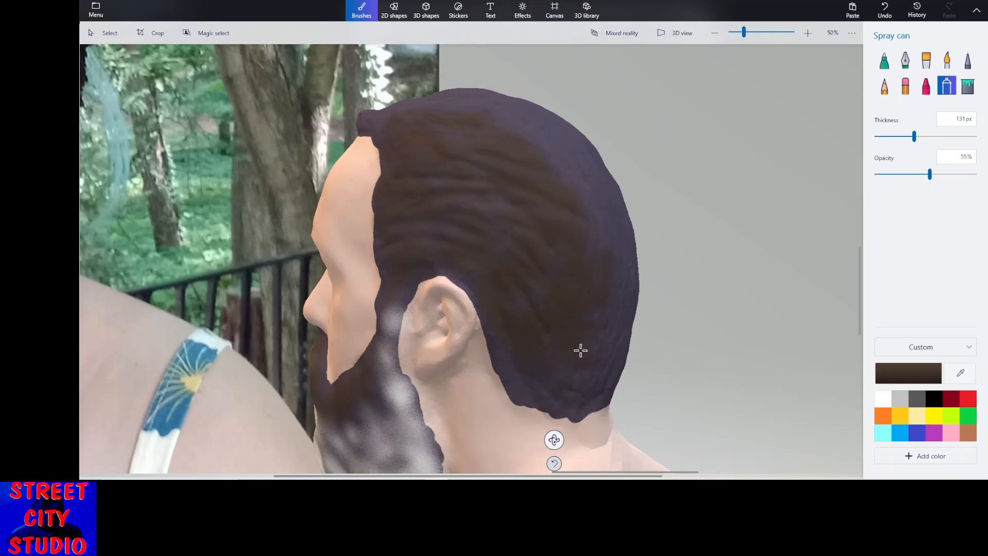
{"action": "mouse_move", "coordinate": [505, 355]}
{"action": "left_mouse_down"}
{"action": "mouse_move", "coordinate": [539, 391]}
{"action": "mouse_move", "coordinate": [565, 400]}
{"action": "mouse_move", "coordinate": [592, 362]}
{"action": "mouse_move", "coordinate": [545, 375]}
{"action": "left_mouse_up"}
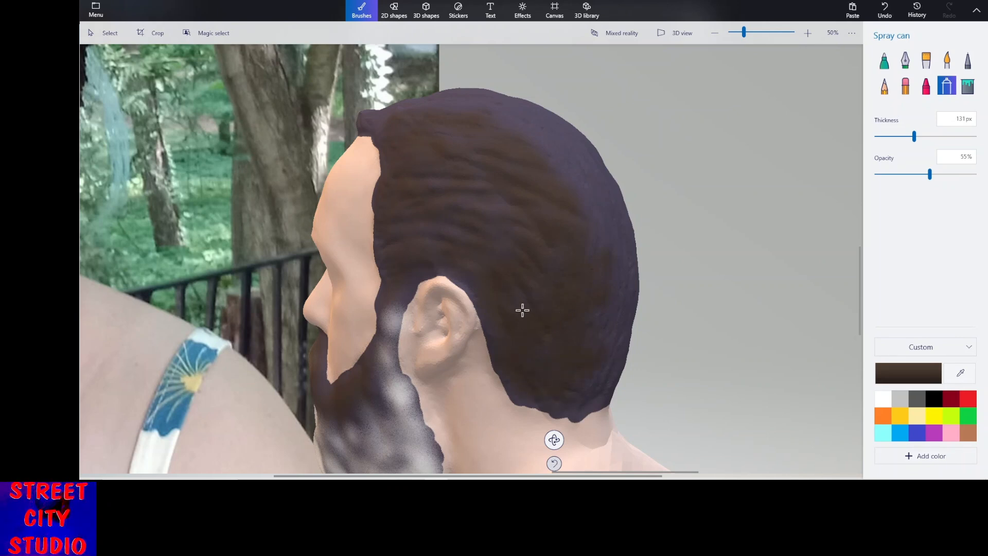
Spray dark brown over the hair above the ear, then tilt the bust and cover the crown and upper back of the head.
{"action": "mouse_move", "coordinate": [514, 254]}
{"action": "left_mouse_down"}
{"action": "mouse_move", "coordinate": [498, 190]}
{"action": "mouse_move", "coordinate": [485, 200]}
{"action": "left_mouse_up"}
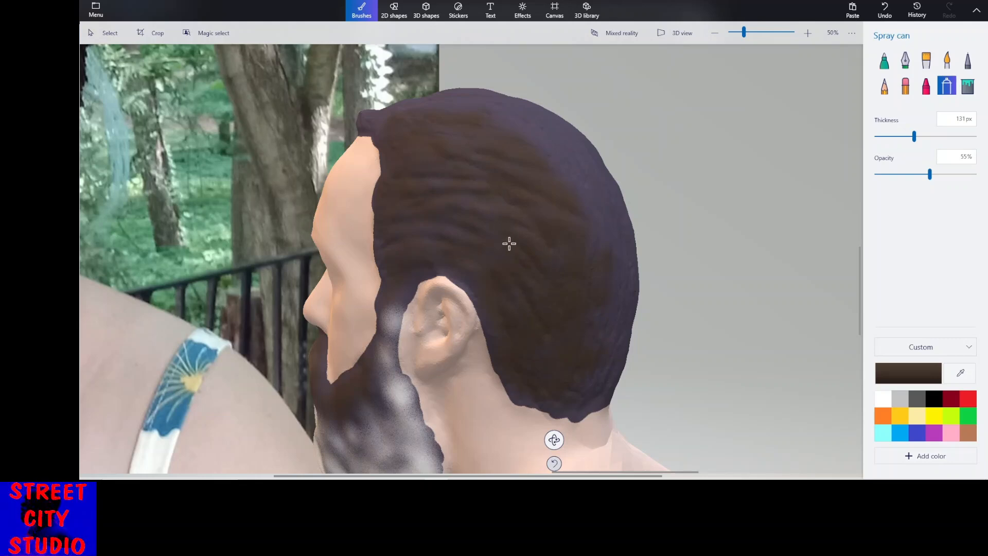
{"action": "left_click_drag", "start_coordinate": [559, 439], "coordinate": [563, 472]}
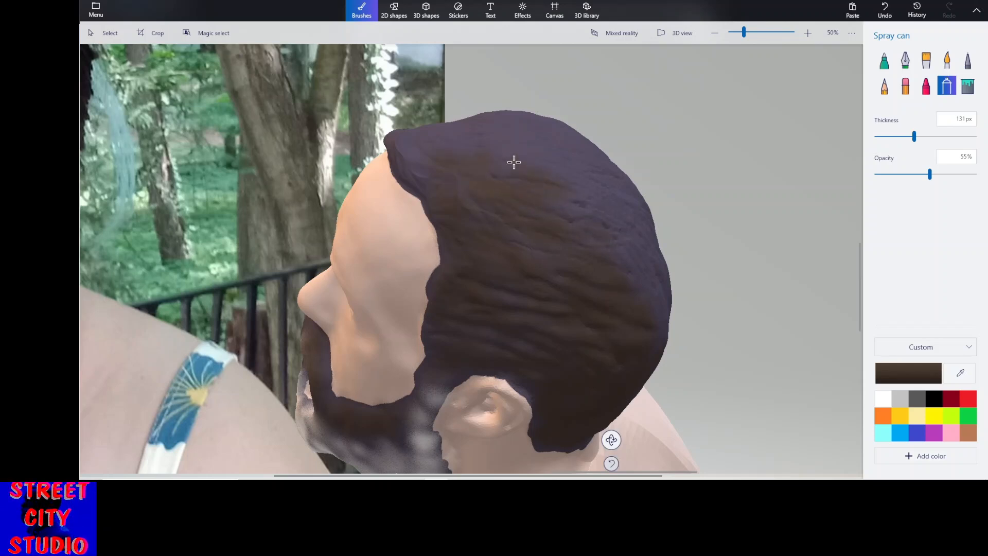
{"action": "left_click_drag", "start_coordinate": [461, 143], "coordinate": [517, 150]}
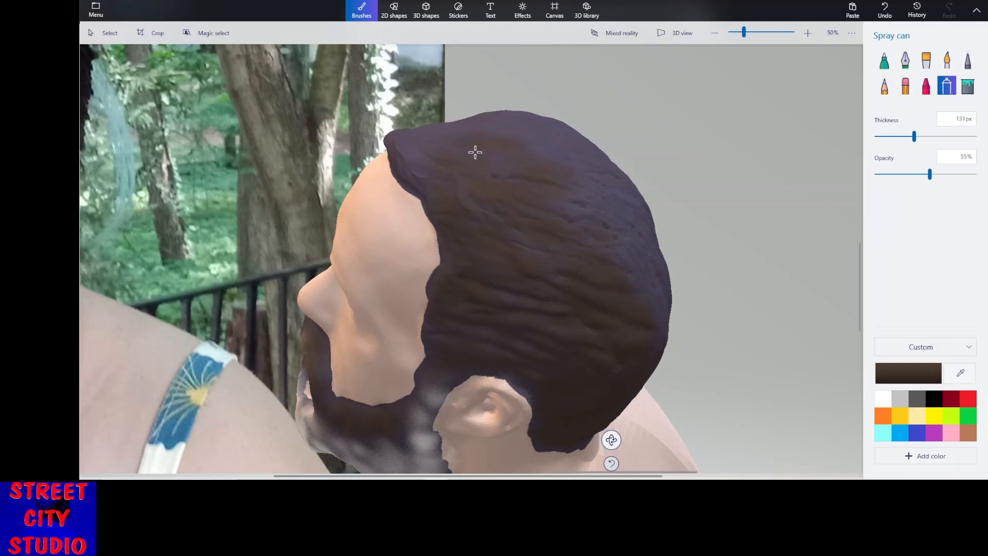
{"action": "mouse_move", "coordinate": [580, 212]}
{"action": "left_mouse_down"}
{"action": "mouse_move", "coordinate": [613, 218]}
{"action": "mouse_move", "coordinate": [507, 178]}
{"action": "mouse_move", "coordinate": [627, 216]}
{"action": "mouse_move", "coordinate": [607, 223]}
{"action": "mouse_move", "coordinate": [590, 260]}
{"action": "mouse_move", "coordinate": [662, 273]}
{"action": "mouse_move", "coordinate": [642, 282]}
{"action": "mouse_move", "coordinate": [652, 315]}
{"action": "left_mouse_up"}
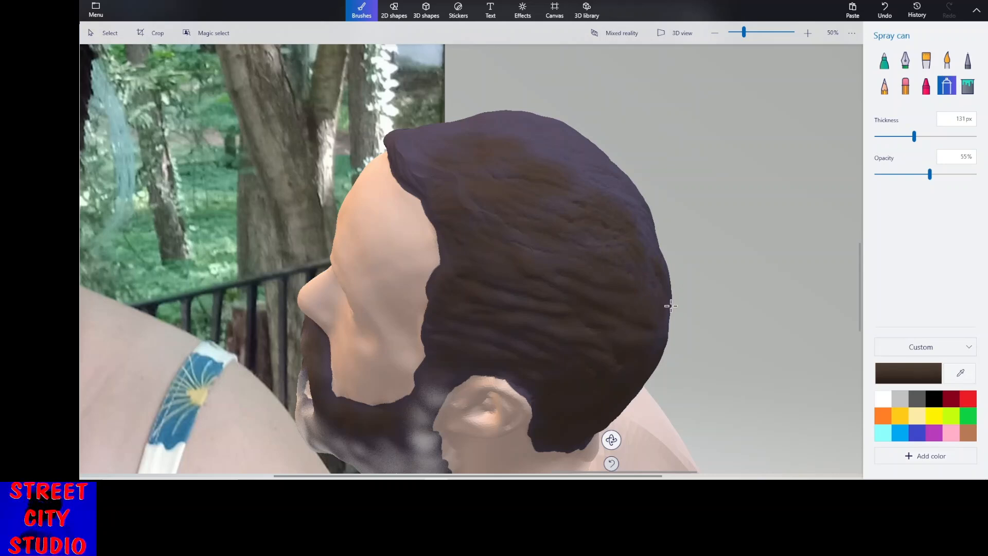
{"action": "mouse_move", "coordinate": [575, 174]}
{"action": "left_mouse_down"}
{"action": "mouse_move", "coordinate": [642, 209]}
{"action": "mouse_move", "coordinate": [497, 146]}
{"action": "mouse_move", "coordinate": [594, 172]}
{"action": "mouse_move", "coordinate": [514, 141]}
{"action": "mouse_move", "coordinate": [524, 157]}
{"action": "mouse_move", "coordinate": [467, 149]}
{"action": "left_mouse_up"}
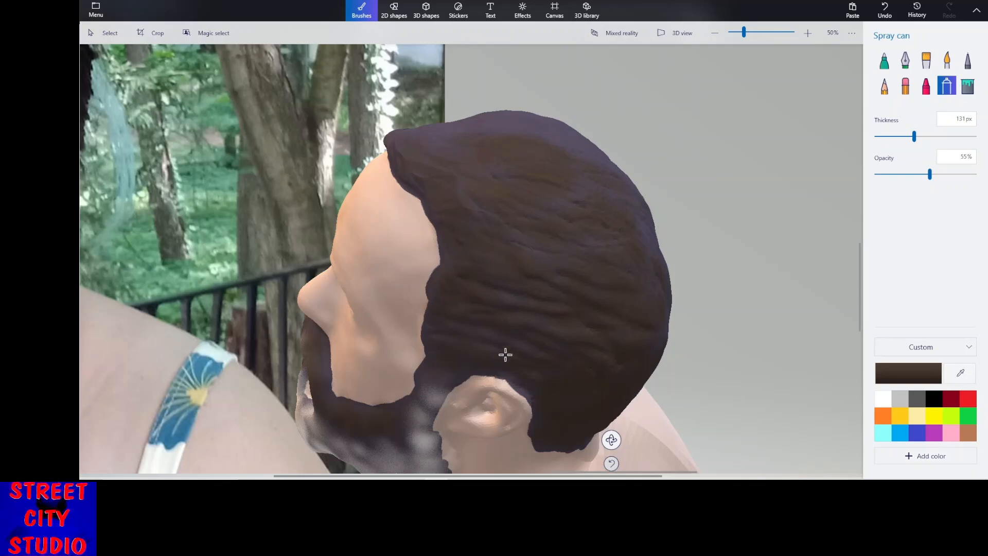
Rotate the bust to show the back of the head and spray dark brown across it from the crown down to the nape.
{"action": "left_click_drag", "start_coordinate": [571, 451], "coordinate": [575, 440]}
{"action": "mouse_move", "coordinate": [414, 233]}
{"action": "left_mouse_down"}
{"action": "mouse_move", "coordinate": [390, 285]}
{"action": "mouse_move", "coordinate": [458, 262]}
{"action": "mouse_move", "coordinate": [432, 355]}
{"action": "mouse_move", "coordinate": [454, 346]}
{"action": "mouse_move", "coordinate": [495, 360]}
{"action": "mouse_move", "coordinate": [516, 401]}
{"action": "mouse_move", "coordinate": [497, 348]}
{"action": "left_mouse_up"}
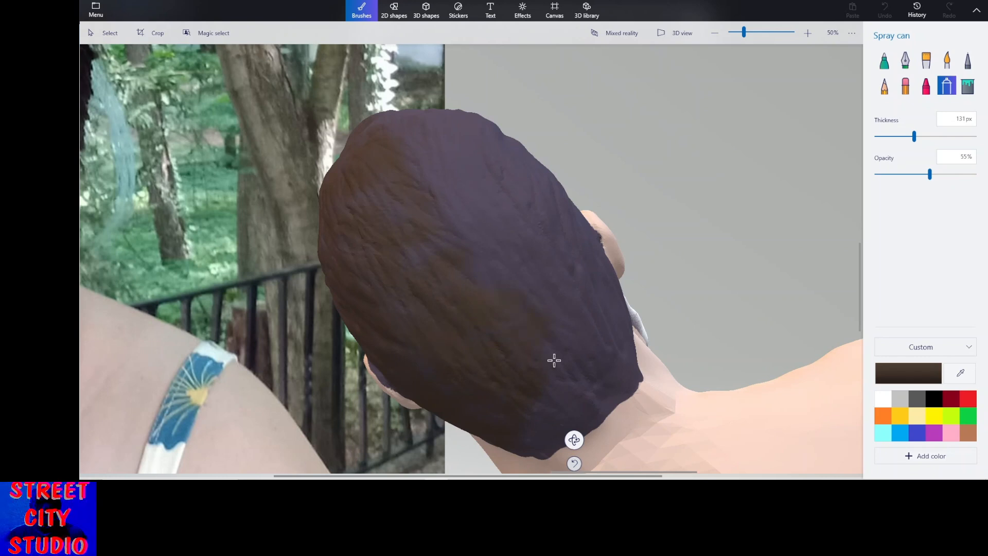
{"action": "mouse_move", "coordinate": [404, 211]}
{"action": "left_mouse_down"}
{"action": "mouse_move", "coordinate": [401, 323]}
{"action": "mouse_move", "coordinate": [459, 385]}
{"action": "mouse_move", "coordinate": [461, 261]}
{"action": "left_mouse_up"}
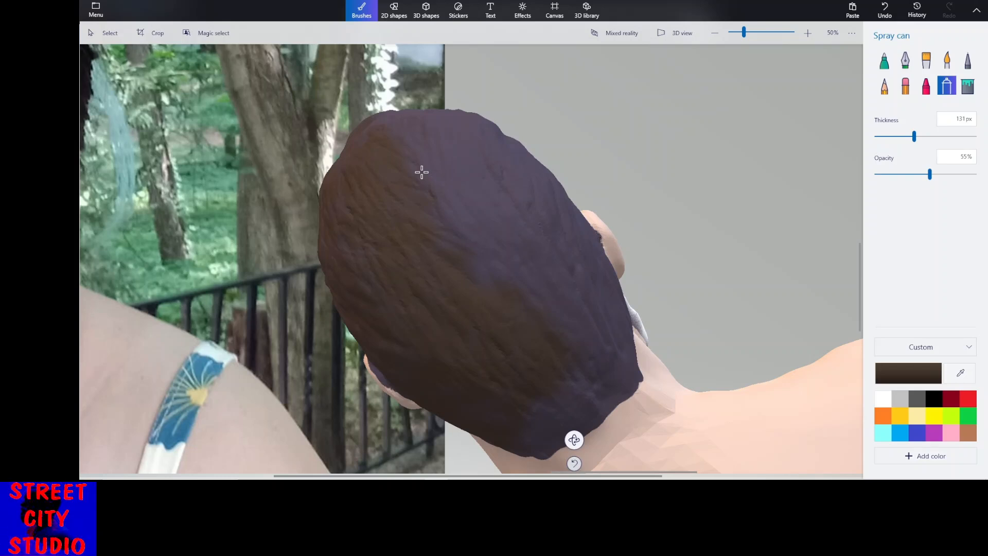
{"action": "left_click_drag", "start_coordinate": [422, 172], "coordinate": [530, 283]}
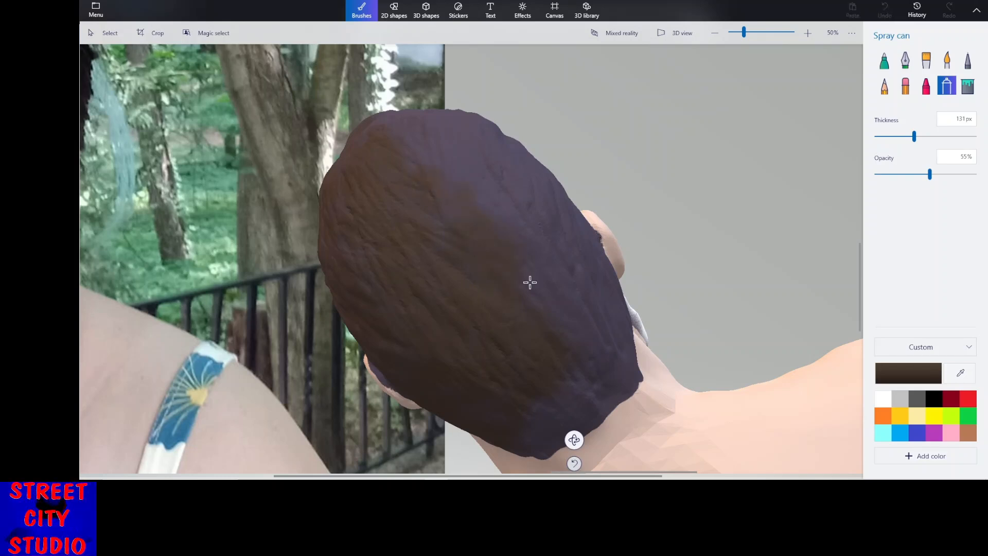
{"action": "left_click_drag", "start_coordinate": [530, 283], "coordinate": [591, 335]}
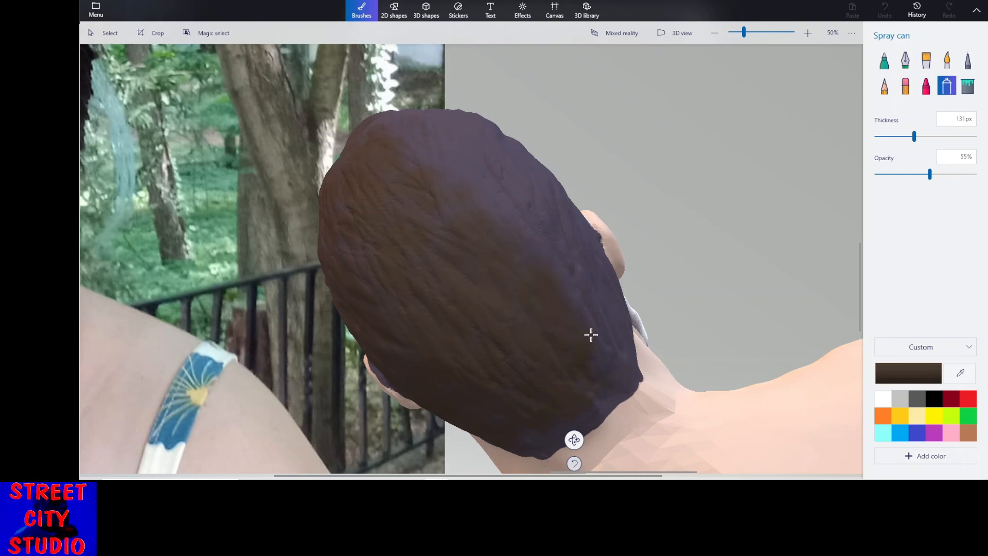
{"action": "left_click_drag", "start_coordinate": [591, 336], "coordinate": [388, 128]}
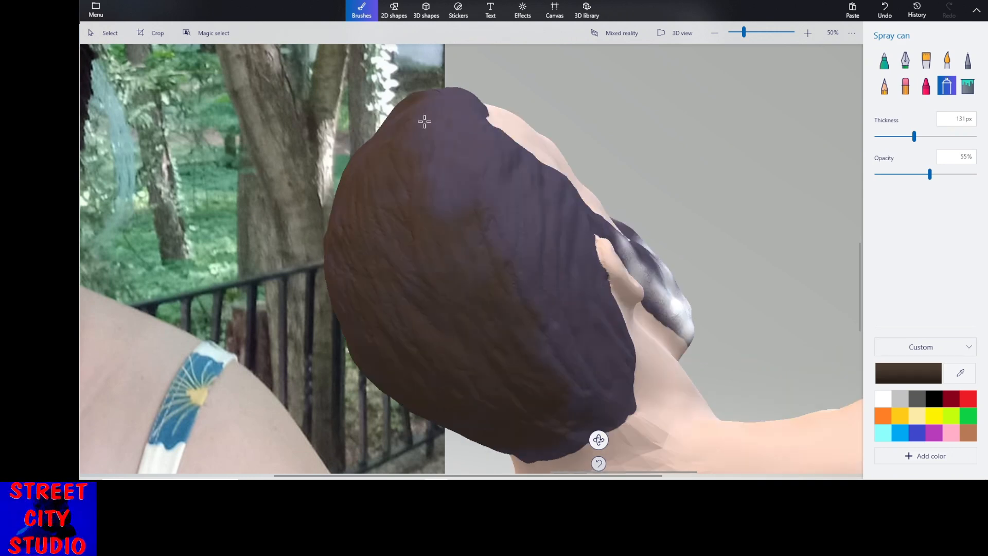
Extend the dark brown spray over the opposite side of the head, from the crown down to the hair behind the other ear.
{"action": "mouse_move", "coordinate": [425, 121]}
{"action": "left_mouse_down"}
{"action": "mouse_move", "coordinate": [443, 205]}
{"action": "mouse_move", "coordinate": [437, 121]}
{"action": "mouse_move", "coordinate": [475, 216]}
{"action": "left_mouse_up"}
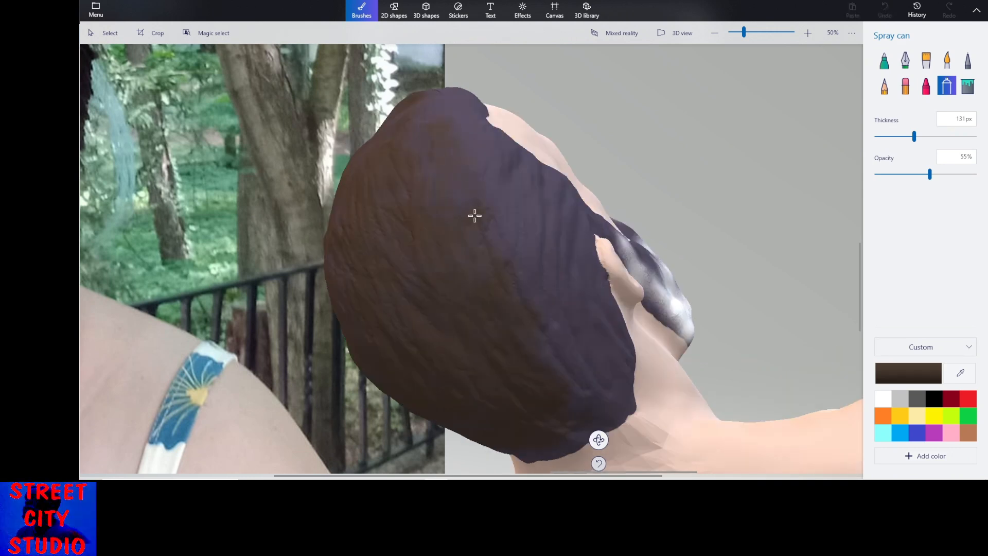
{"action": "mouse_move", "coordinate": [475, 215]}
{"action": "left_mouse_down"}
{"action": "mouse_move", "coordinate": [555, 366]}
{"action": "mouse_move", "coordinate": [596, 389]}
{"action": "mouse_move", "coordinate": [534, 221]}
{"action": "mouse_move", "coordinate": [508, 187]}
{"action": "left_mouse_up"}
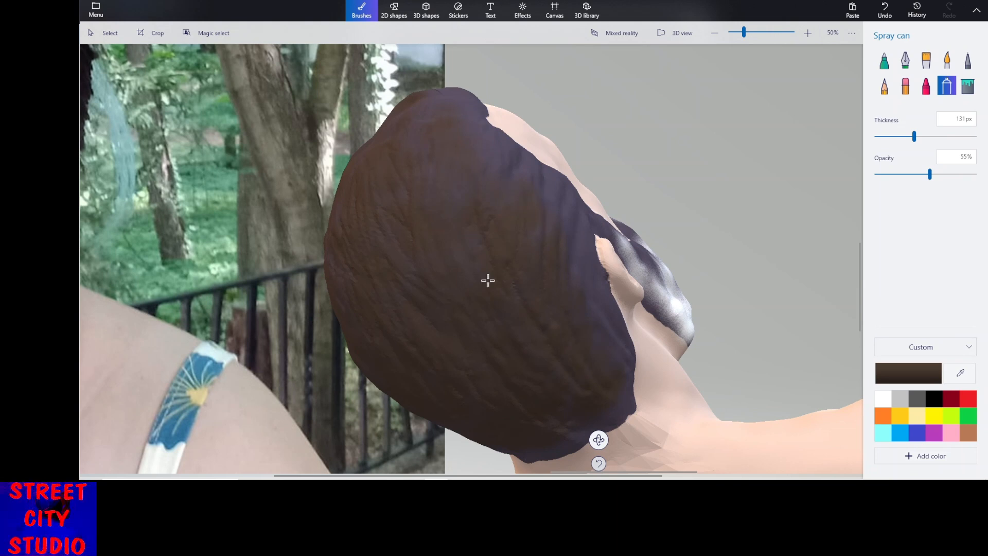
{"action": "left_click_drag", "start_coordinate": [597, 439], "coordinate": [576, 392]}
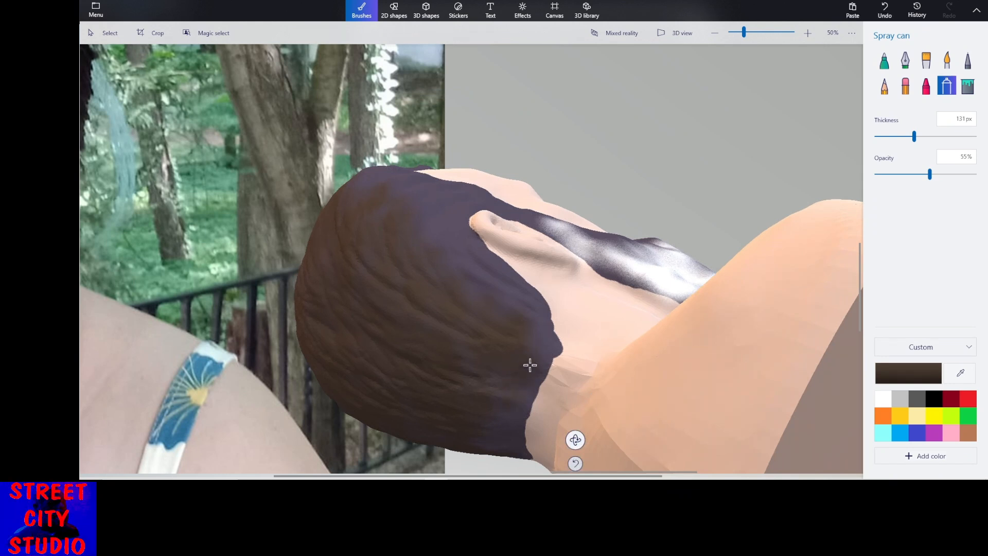
{"action": "left_click_drag", "start_coordinate": [522, 296], "coordinate": [474, 269]}
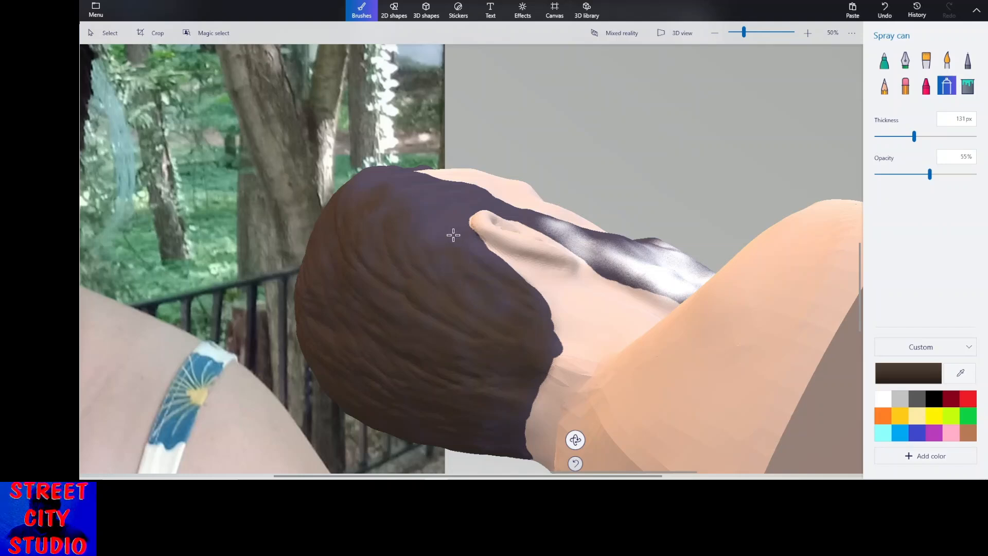
{"action": "left_click", "coordinate": [884, 18]}
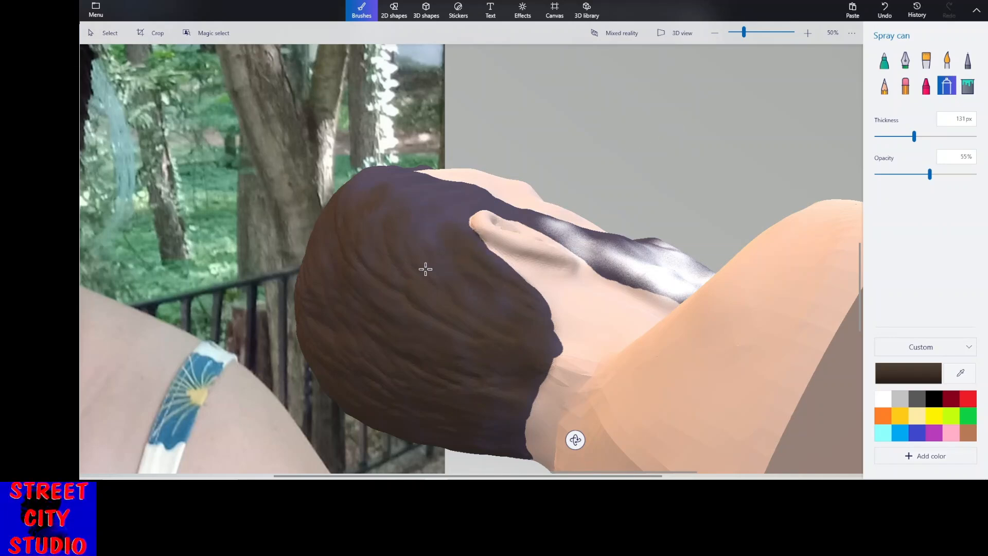
Turn the bust to its other profile and spray dark brown over the hair around the ear, at the temple and up the side.
{"action": "mouse_move", "coordinate": [575, 440]}
{"action": "left_mouse_down"}
{"action": "mouse_move", "coordinate": [596, 463]}
{"action": "mouse_move", "coordinate": [546, 466]}
{"action": "left_mouse_up"}
{"action": "mouse_move", "coordinate": [518, 227]}
{"action": "left_mouse_down"}
{"action": "mouse_move", "coordinate": [499, 256]}
{"action": "mouse_move", "coordinate": [494, 227]}
{"action": "mouse_move", "coordinate": [469, 205]}
{"action": "mouse_move", "coordinate": [442, 218]}
{"action": "mouse_move", "coordinate": [459, 266]}
{"action": "left_mouse_up"}
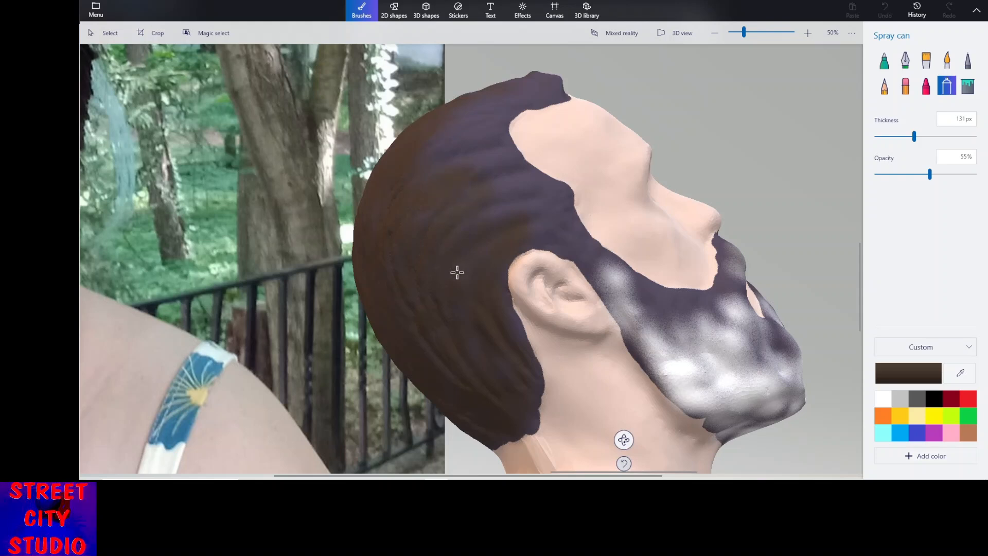
{"action": "mouse_move", "coordinate": [489, 211]}
{"action": "left_mouse_down"}
{"action": "mouse_move", "coordinate": [573, 238]}
{"action": "mouse_move", "coordinate": [525, 210]}
{"action": "mouse_move", "coordinate": [556, 236]}
{"action": "mouse_move", "coordinate": [541, 222]}
{"action": "mouse_move", "coordinate": [554, 217]}
{"action": "mouse_move", "coordinate": [556, 191]}
{"action": "mouse_move", "coordinate": [478, 168]}
{"action": "mouse_move", "coordinate": [543, 201]}
{"action": "mouse_move", "coordinate": [461, 180]}
{"action": "mouse_move", "coordinate": [486, 207]}
{"action": "left_mouse_up"}
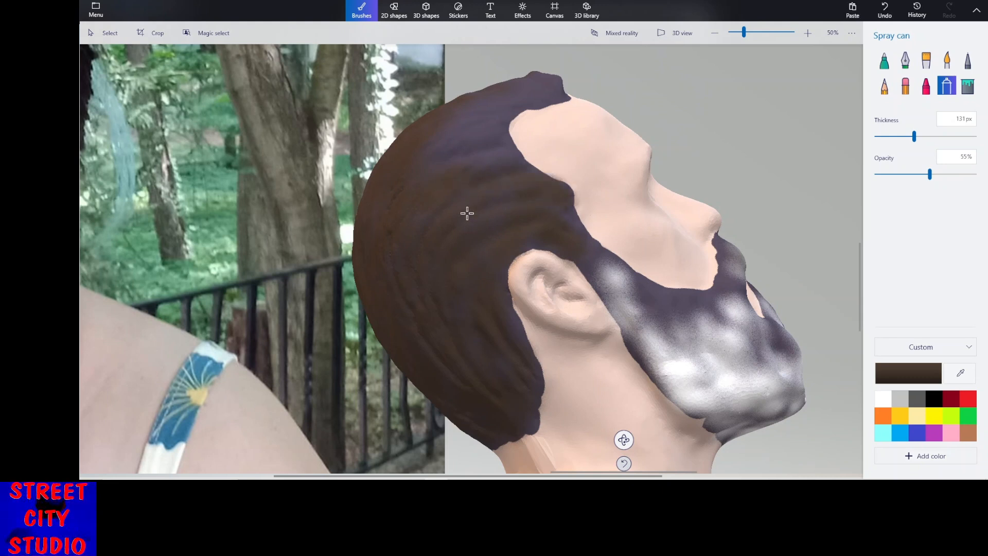
{"action": "left_click_drag", "start_coordinate": [499, 151], "coordinate": [423, 173]}
{"action": "mouse_move", "coordinate": [460, 143]}
{"action": "left_mouse_down"}
{"action": "mouse_move", "coordinate": [437, 157]}
{"action": "mouse_move", "coordinate": [453, 159]}
{"action": "left_mouse_up"}
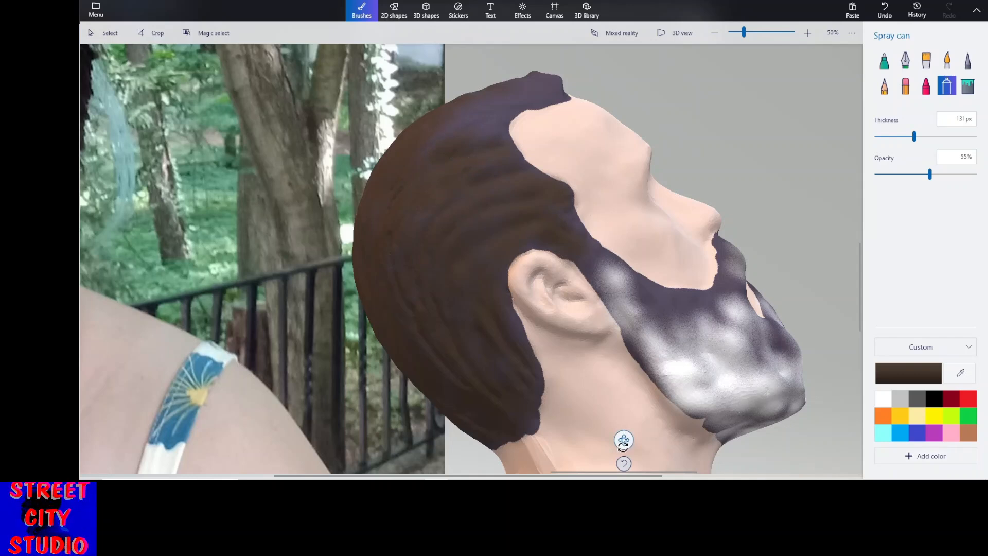
Rotate the bust to expose the top of the head and spray dark brown over the crown and the upper side hair.
{"action": "mouse_move", "coordinate": [625, 441]}
{"action": "left_mouse_down"}
{"action": "mouse_move", "coordinate": [536, 311]}
{"action": "mouse_move", "coordinate": [547, 239]}
{"action": "mouse_move", "coordinate": [543, 256]}
{"action": "mouse_move", "coordinate": [573, 285]}
{"action": "mouse_move", "coordinate": [585, 254]}
{"action": "mouse_move", "coordinate": [580, 215]}
{"action": "mouse_move", "coordinate": [509, 213]}
{"action": "left_mouse_up"}
{"action": "mouse_move", "coordinate": [580, 247]}
{"action": "left_mouse_down"}
{"action": "mouse_move", "coordinate": [609, 185]}
{"action": "mouse_move", "coordinate": [592, 187]}
{"action": "mouse_move", "coordinate": [587, 165]}
{"action": "left_mouse_up"}
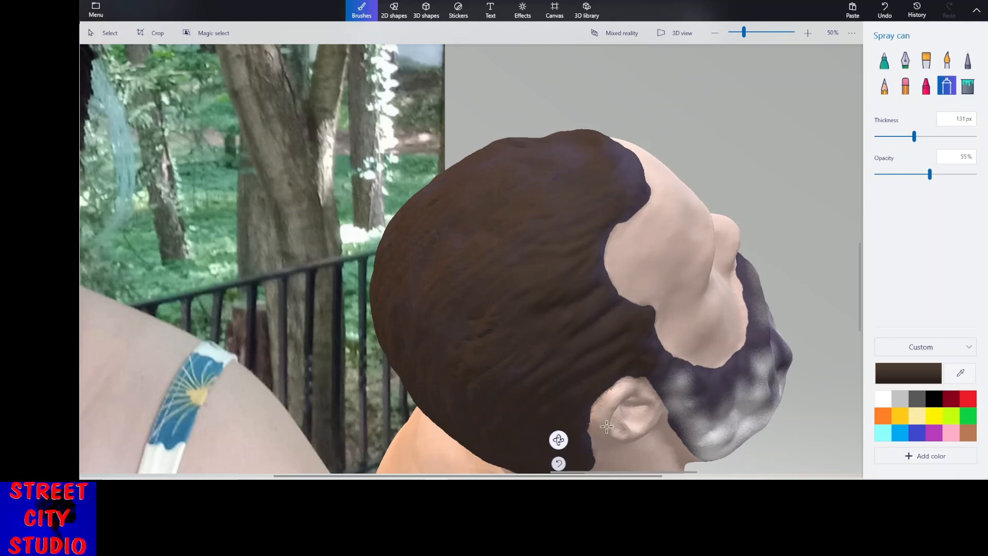
{"action": "left_click_drag", "start_coordinate": [559, 440], "coordinate": [533, 447]}
{"action": "mouse_move", "coordinate": [406, 296]}
{"action": "left_mouse_down"}
{"action": "mouse_move", "coordinate": [403, 333]}
{"action": "mouse_move", "coordinate": [431, 362]}
{"action": "mouse_move", "coordinate": [429, 337]}
{"action": "left_mouse_up"}
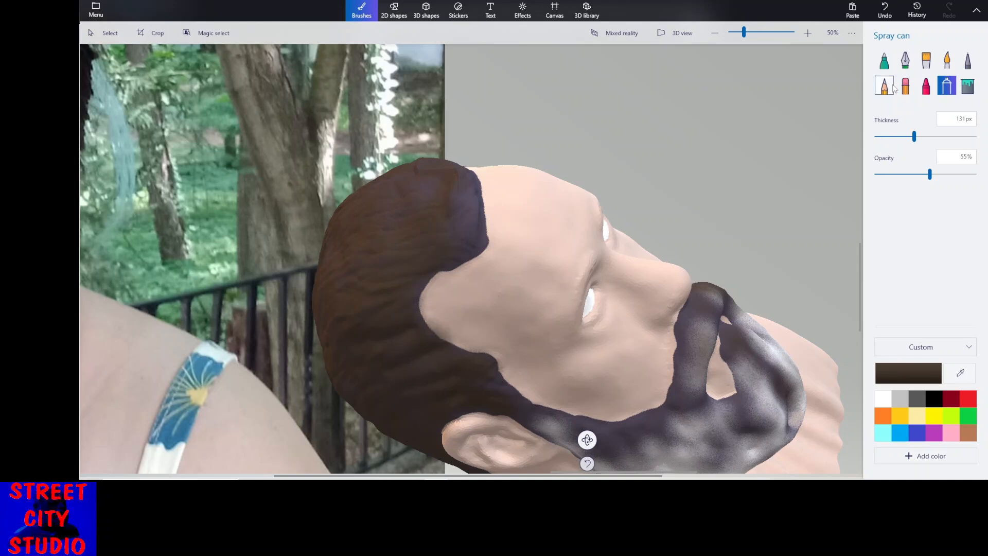
Undo the last spray stroke and spray dark brown over the front hair up to the forehead hairline.
{"action": "left_click", "coordinate": [885, 10]}
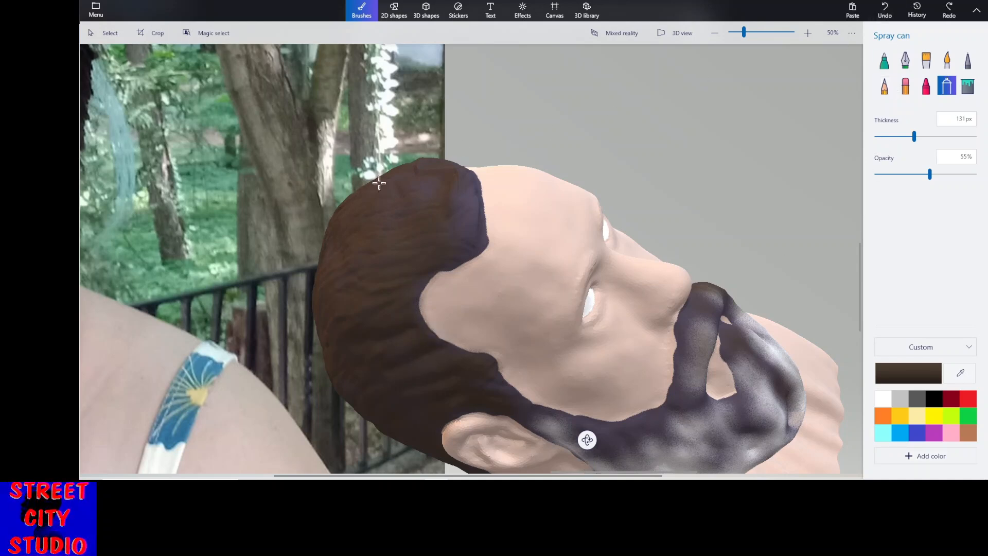
{"action": "mouse_move", "coordinate": [457, 172]}
{"action": "left_mouse_down"}
{"action": "mouse_move", "coordinate": [465, 189]}
{"action": "mouse_move", "coordinate": [455, 242]}
{"action": "left_mouse_up"}
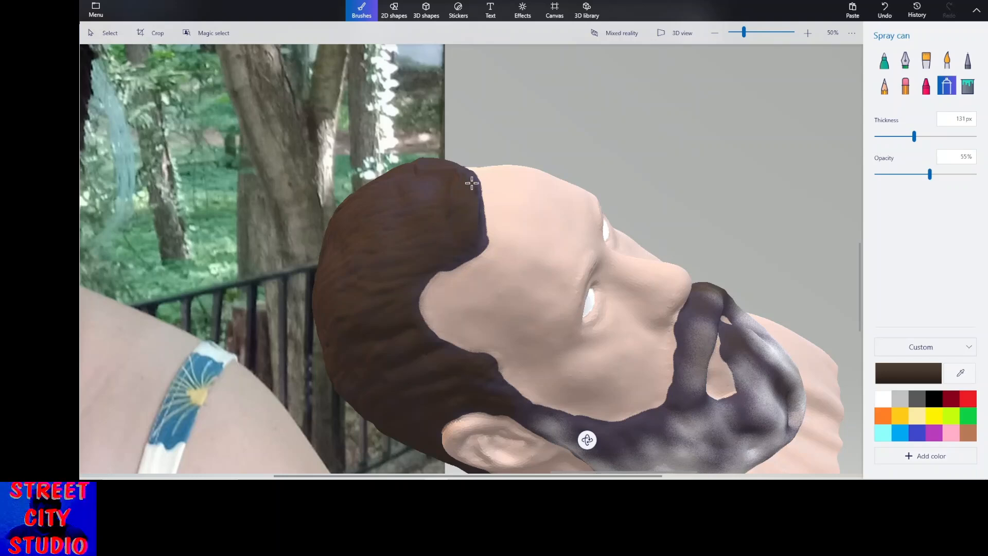
{"action": "left_click_drag", "start_coordinate": [478, 193], "coordinate": [467, 235]}
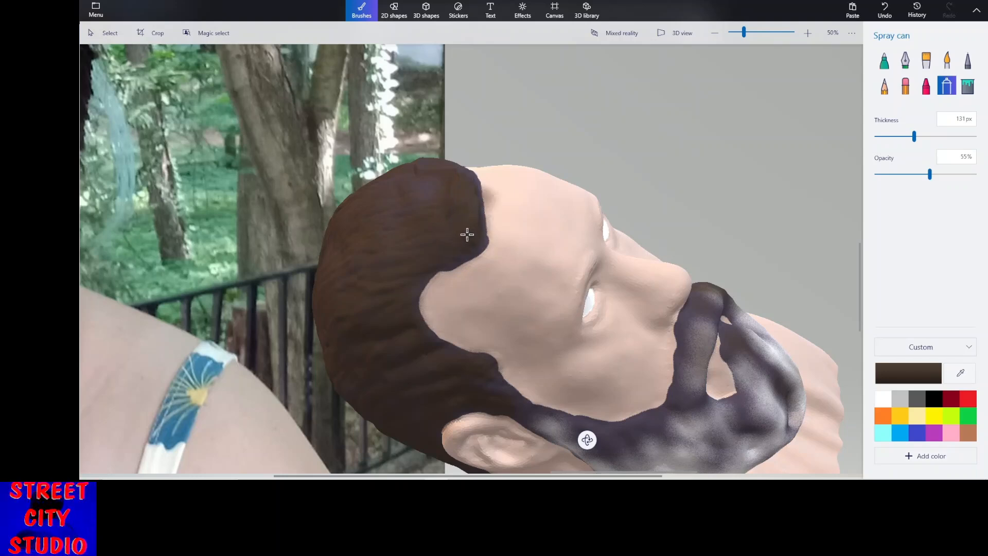
{"action": "left_click_drag", "start_coordinate": [586, 441], "coordinate": [439, 355]}
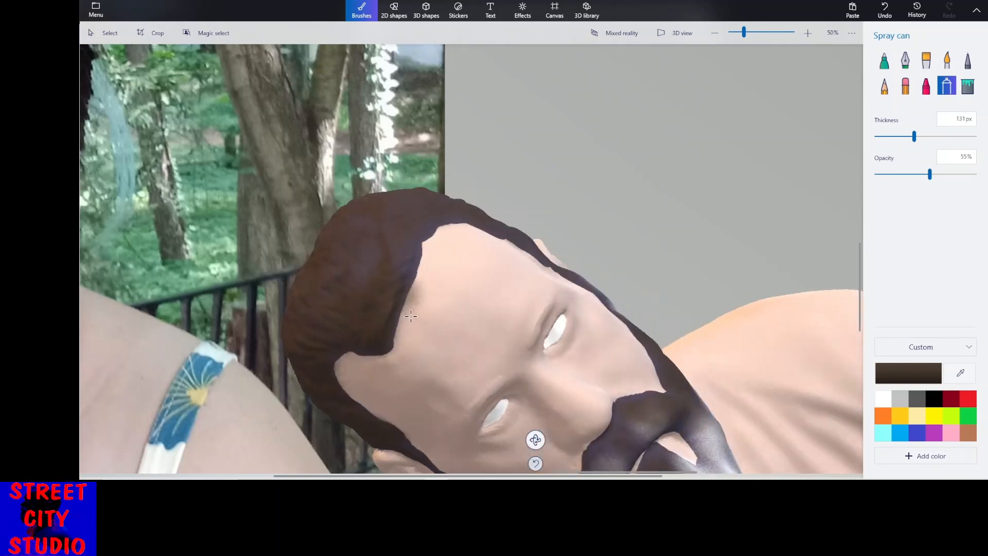
{"action": "left_click_drag", "start_coordinate": [413, 264], "coordinate": [411, 228]}
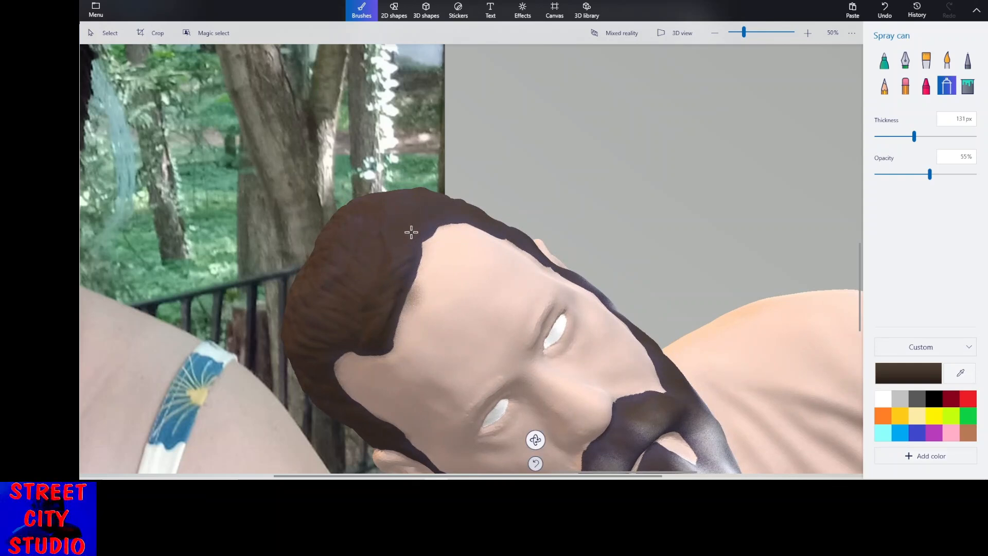
Sample the forehead's skin tone and try spraying it over the brown overspray at the hairline.
{"action": "left_click", "coordinate": [961, 376]}
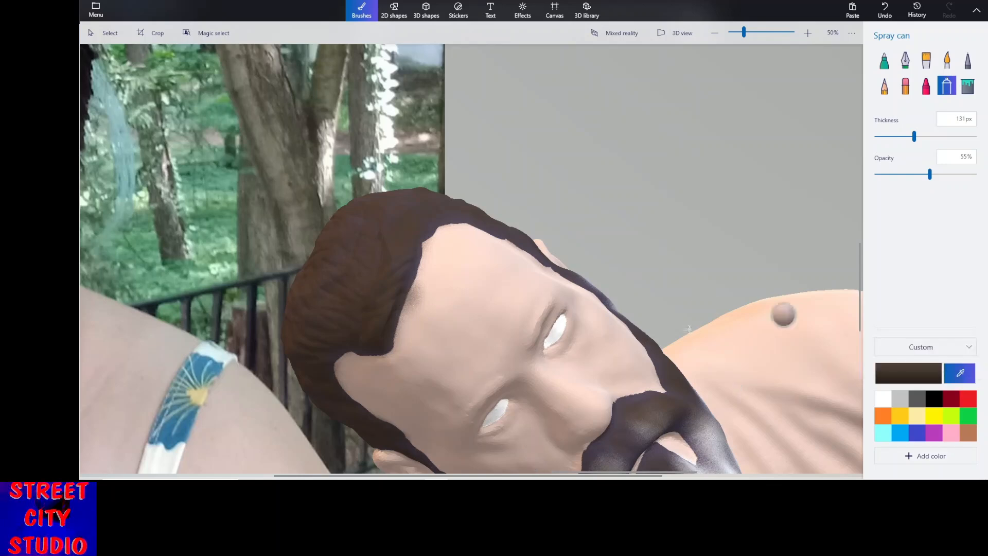
{"action": "left_click", "coordinate": [479, 321]}
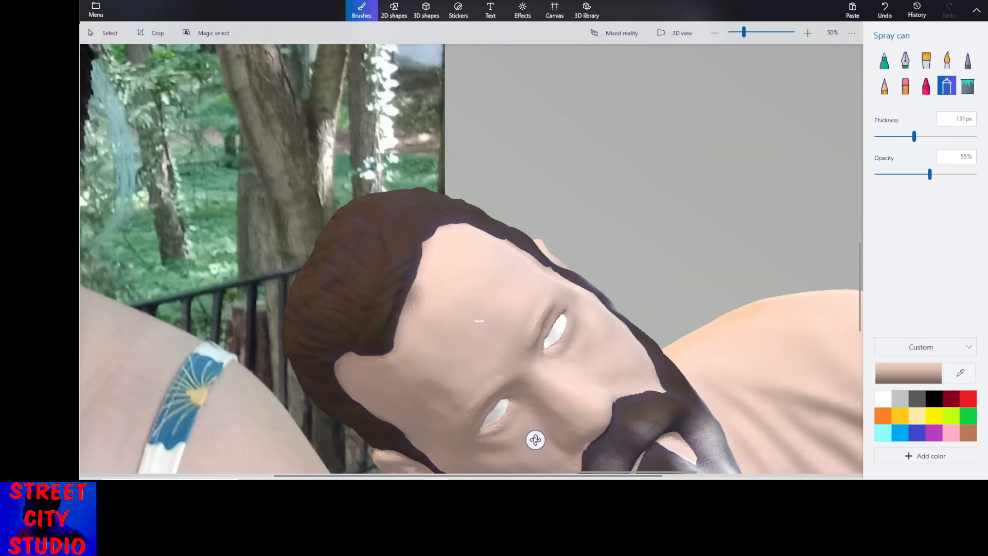
{"action": "left_click_drag", "start_coordinate": [413, 314], "coordinate": [427, 285]}
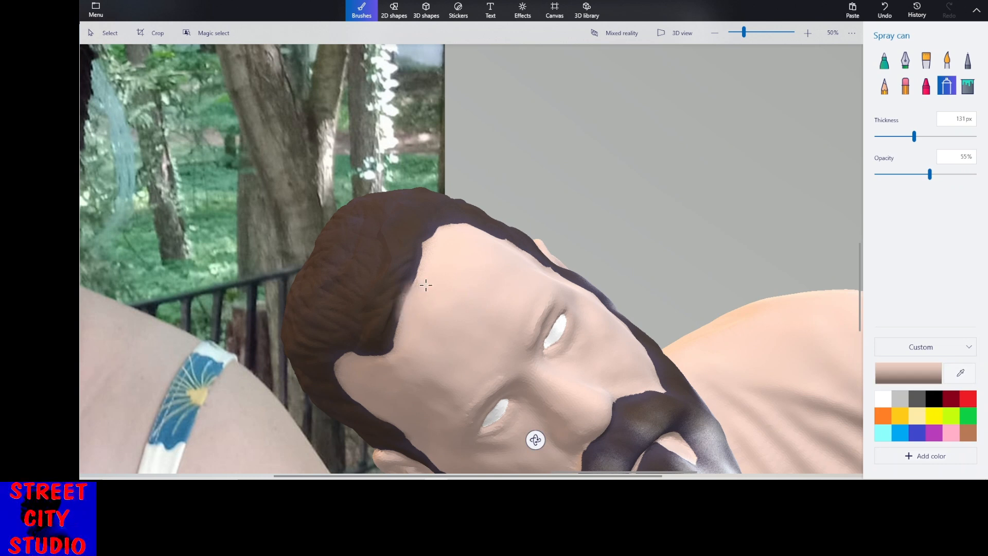
{"action": "left_click", "coordinate": [885, 10]}
Cover the brown overspray along the front hairline with a 53 px marker at 100% opacity in the sampled skin tone.
{"action": "left_click", "coordinate": [884, 60]}
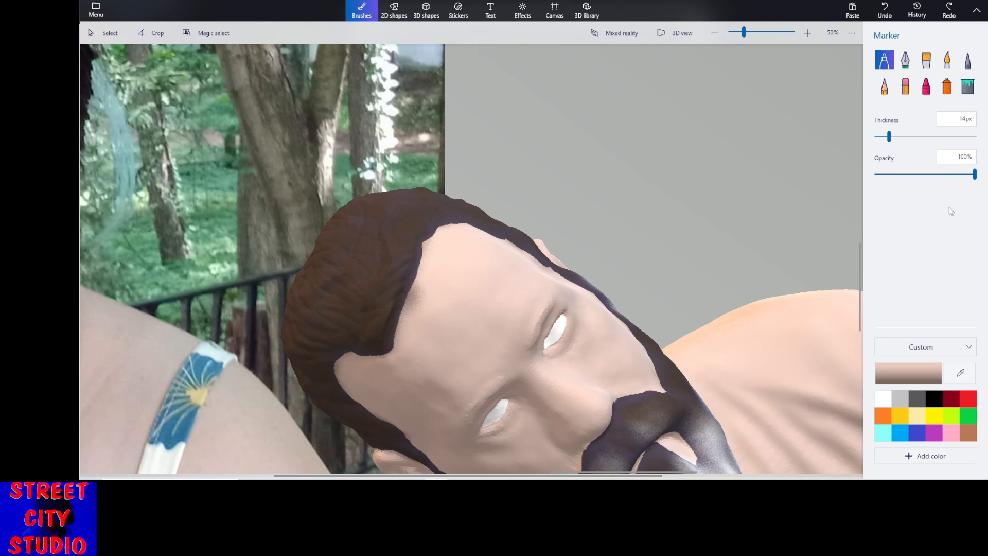
{"action": "left_click_drag", "start_coordinate": [889, 137], "coordinate": [929, 137]}
{"action": "left_click_drag", "start_coordinate": [426, 289], "coordinate": [416, 313]}
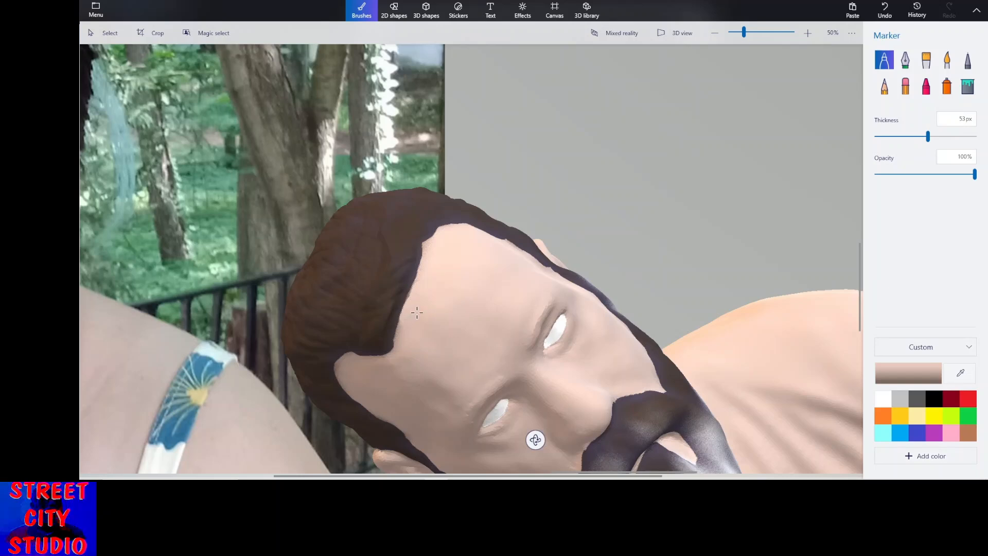
{"action": "scroll", "coordinate": [414, 312], "scroll_direction": "up", "scroll_amount": 2}
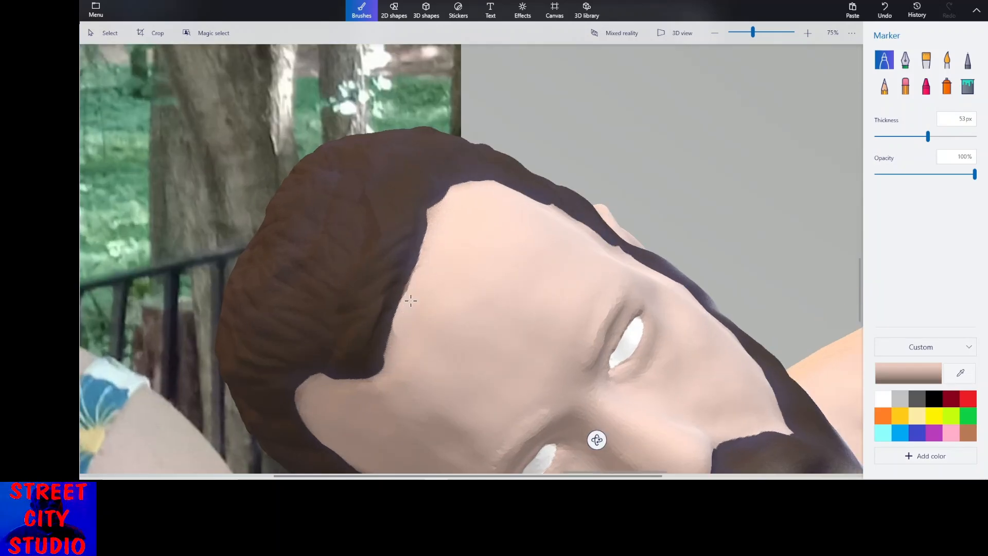
{"action": "left_click_drag", "start_coordinate": [400, 342], "coordinate": [380, 393]}
{"action": "left_click_drag", "start_coordinate": [414, 312], "coordinate": [425, 283]}
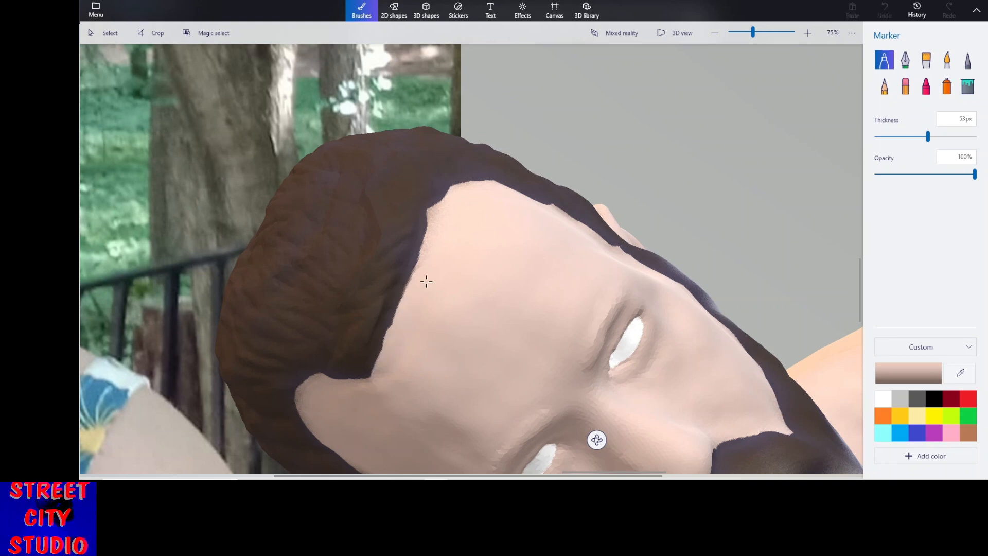
{"action": "left_click_drag", "start_coordinate": [439, 239], "coordinate": [443, 220]}
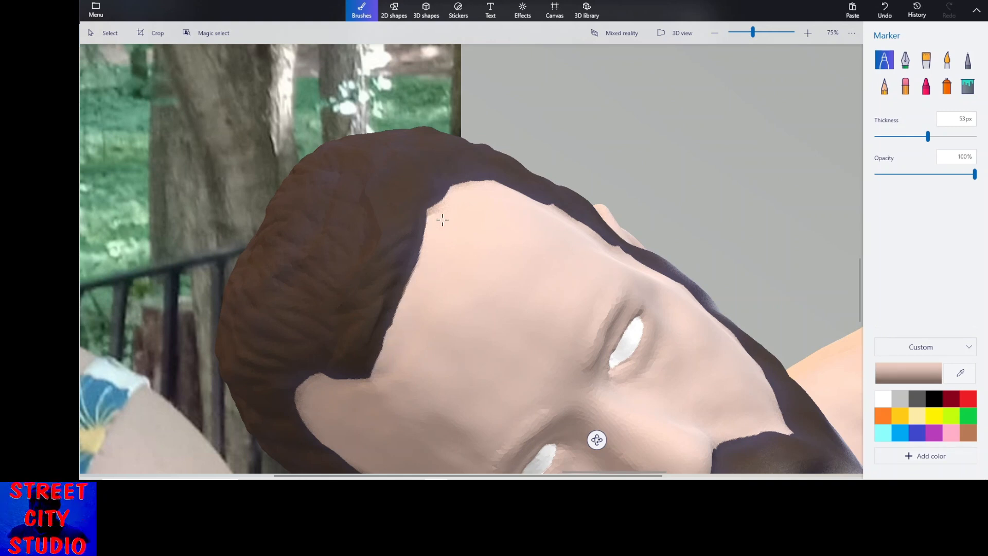
Touch up the forehead's edge with the skin-toned marker down to the corner of the hairline near the temple.
{"action": "scroll", "coordinate": [530, 294], "scroll_direction": "down", "scroll_amount": 3}
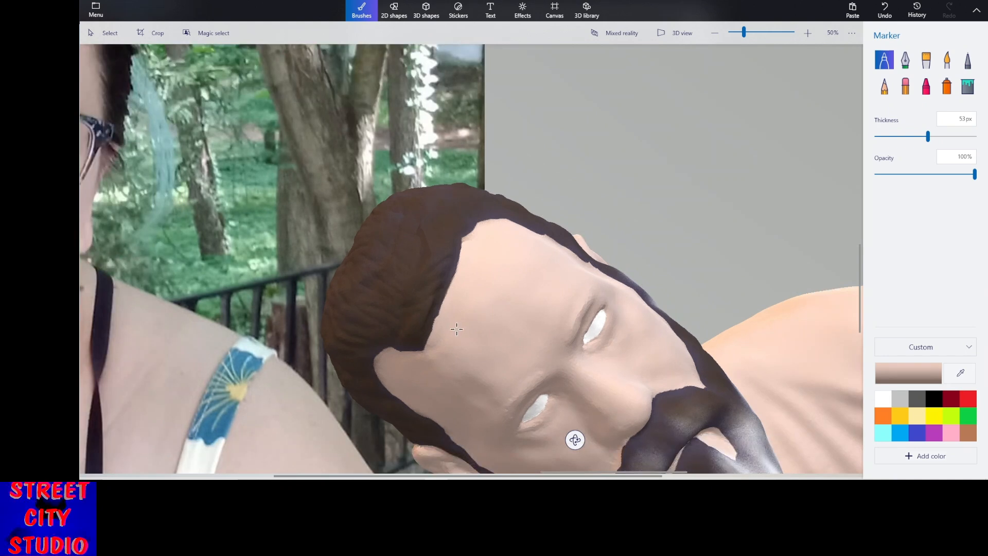
{"action": "left_click_drag", "start_coordinate": [454, 313], "coordinate": [429, 367]}
{"action": "left_click_drag", "start_coordinate": [453, 304], "coordinate": [441, 337]}
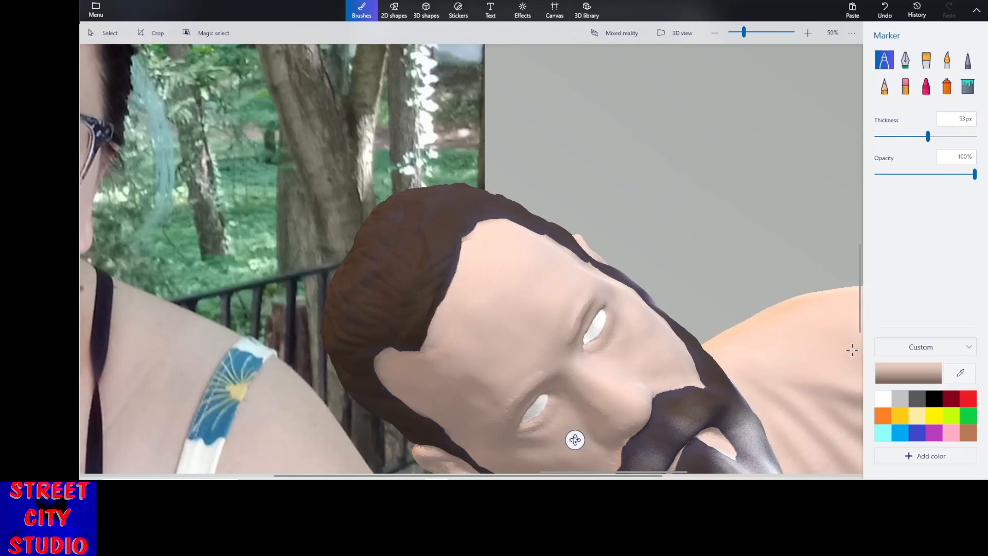
Sample the dark brown hair colour from the top of the already painted bust's head for use on the new bust.
{"action": "left_click", "coordinate": [961, 372]}
{"action": "scroll", "coordinate": [532, 327], "scroll_direction": "down", "scroll_amount": 2}
{"action": "scroll", "coordinate": [464, 327], "scroll_direction": "down", "scroll_amount": 5}
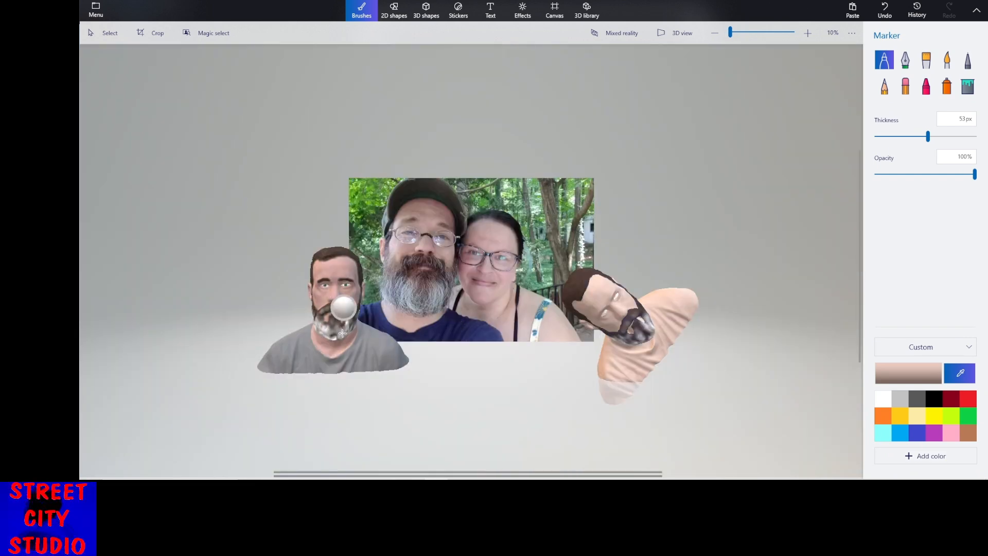
{"action": "scroll", "coordinate": [334, 296], "scroll_direction": "up", "scroll_amount": 5}
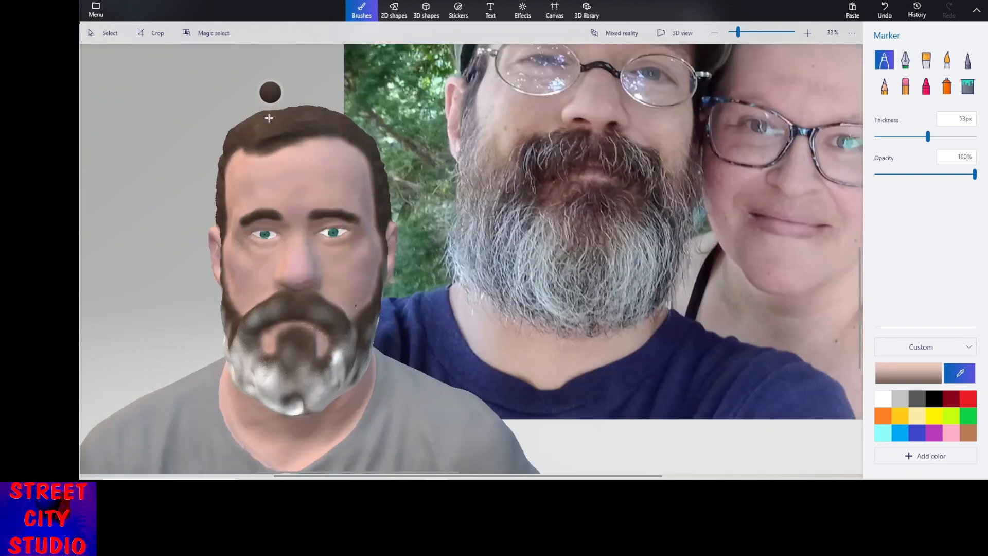
{"action": "left_click", "coordinate": [269, 117]}
{"action": "scroll", "coordinate": [509, 258], "scroll_direction": "down", "scroll_amount": 4}
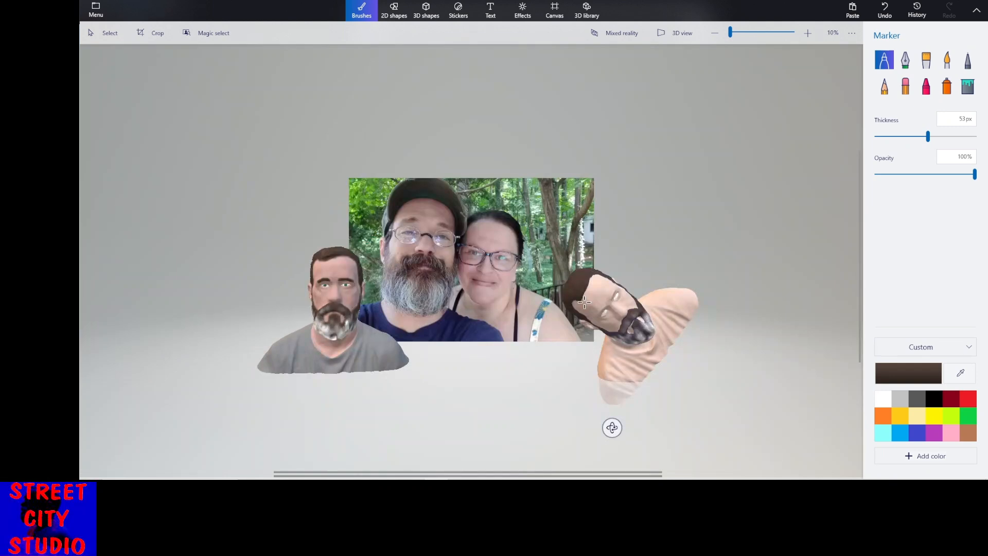
{"action": "scroll", "coordinate": [585, 302], "scroll_direction": "up", "scroll_amount": 5}
{"action": "middle_click_drag", "start_coordinate": [583, 306], "coordinate": [470, 311]}
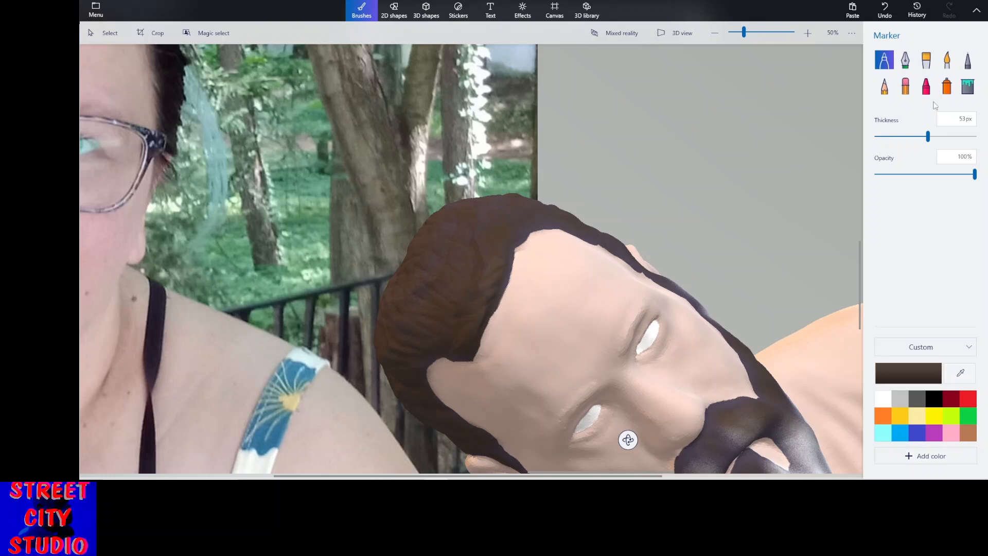
Undo the last change and try spraying the sampled dark brown along the front hairline at 131 px and 55% opacity.
{"action": "left_click", "coordinate": [885, 10]}
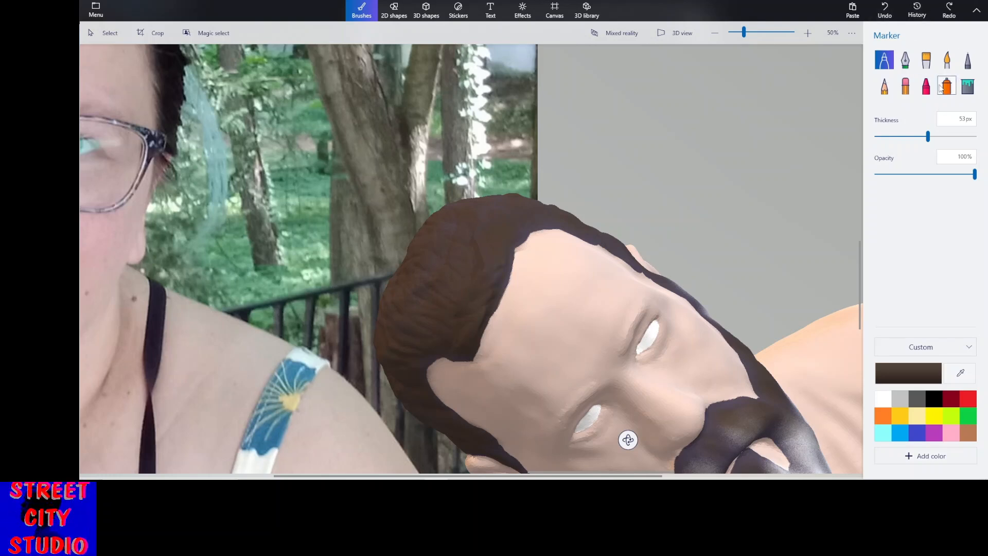
{"action": "left_click", "coordinate": [948, 89]}
{"action": "left_click_drag", "start_coordinate": [503, 270], "coordinate": [490, 285]}
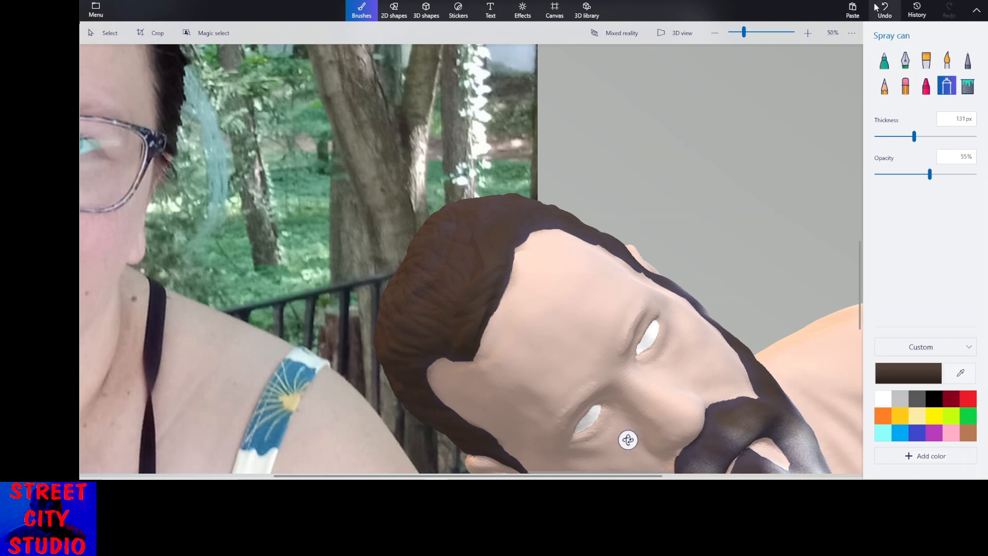
{"action": "left_click", "coordinate": [896, 15]}
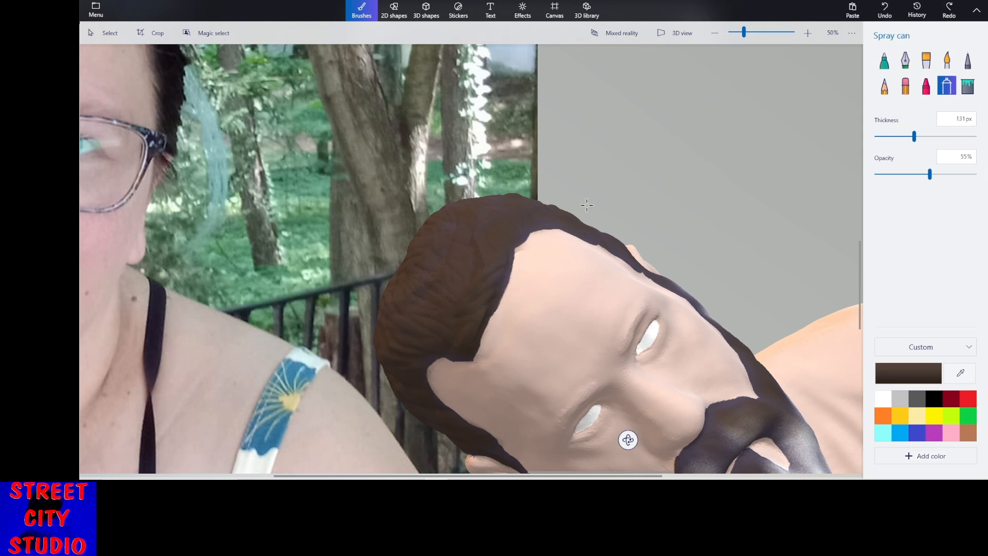
{"action": "scroll", "coordinate": [491, 282], "scroll_direction": "up", "scroll_amount": 2}
{"action": "mouse_move", "coordinate": [500, 213]}
{"action": "left_mouse_down"}
{"action": "mouse_move", "coordinate": [486, 270]}
{"action": "mouse_move", "coordinate": [494, 262]}
{"action": "left_mouse_up"}
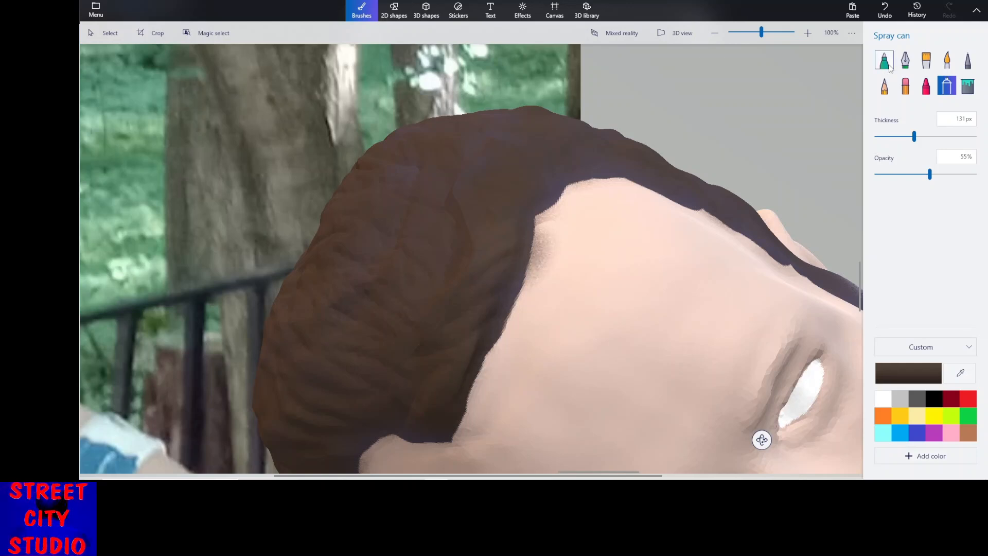
{"action": "left_click", "coordinate": [885, 14]}
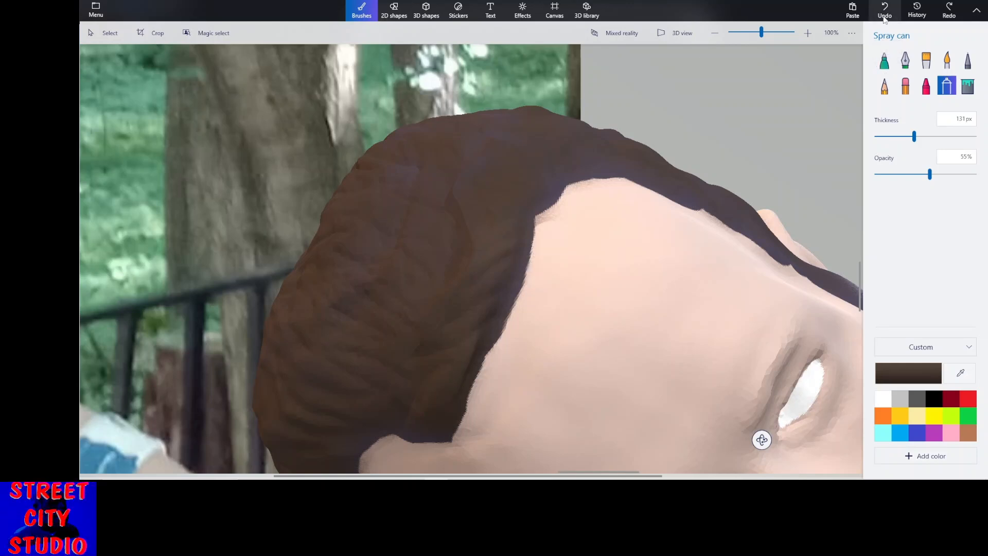
Sample the forehead's skin tone and cover the brown overspray on the ear's upper front edge with a 53 px marker at 100% opacity.
{"action": "middle_click_drag", "start_coordinate": [630, 188], "coordinate": [608, 228]}
{"action": "mouse_move", "coordinate": [742, 440]}
{"action": "middle_mouse_down"}
{"action": "mouse_move", "coordinate": [711, 470]}
{"action": "mouse_move", "coordinate": [691, 386]}
{"action": "middle_mouse_up"}
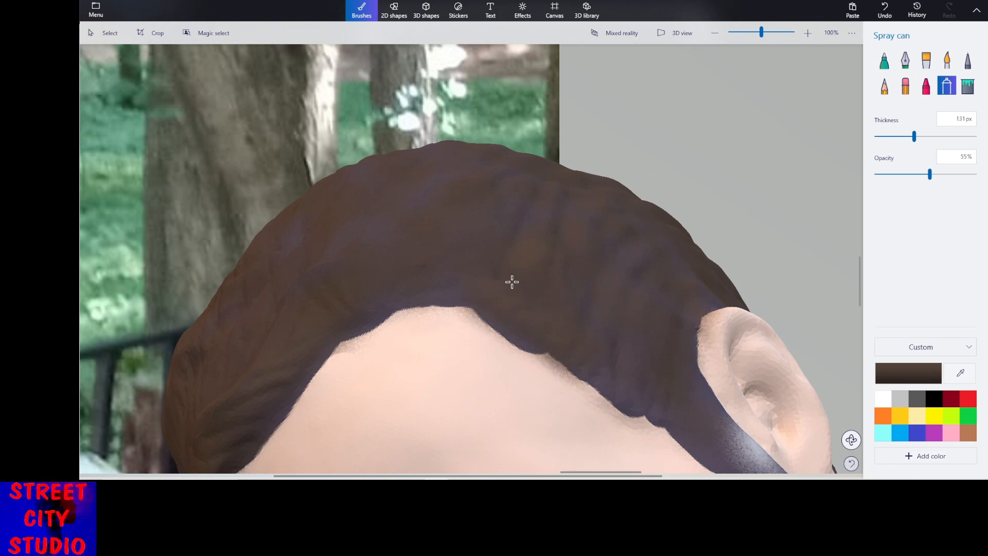
{"action": "left_click", "coordinate": [959, 374]}
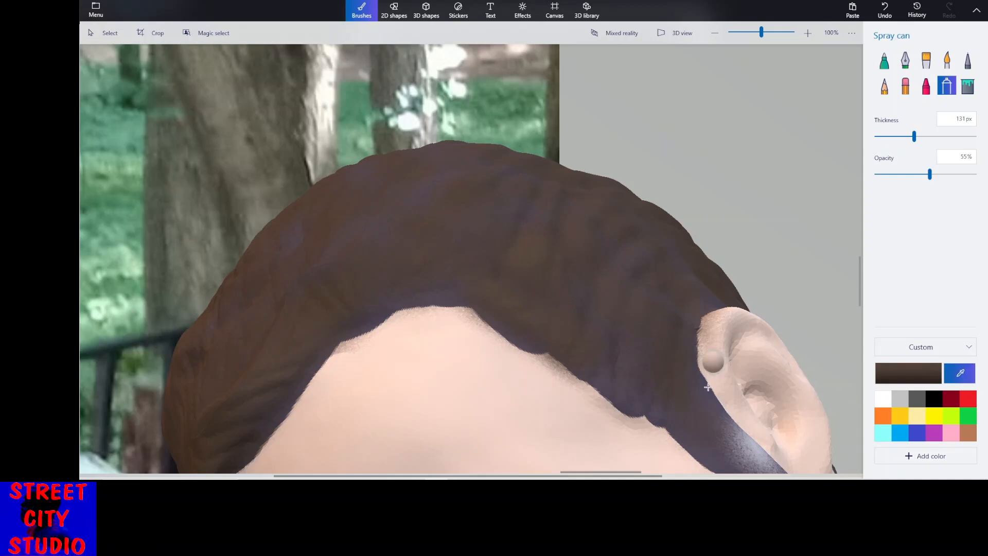
{"action": "scroll", "coordinate": [711, 387], "scroll_direction": "down", "scroll_amount": 2}
{"action": "left_click", "coordinate": [563, 414]}
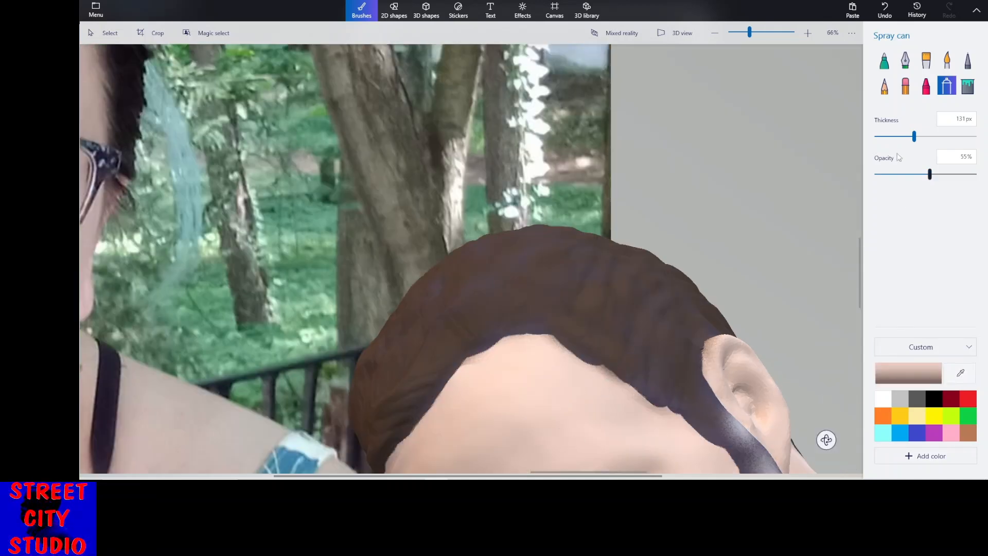
{"action": "left_click", "coordinate": [884, 60]}
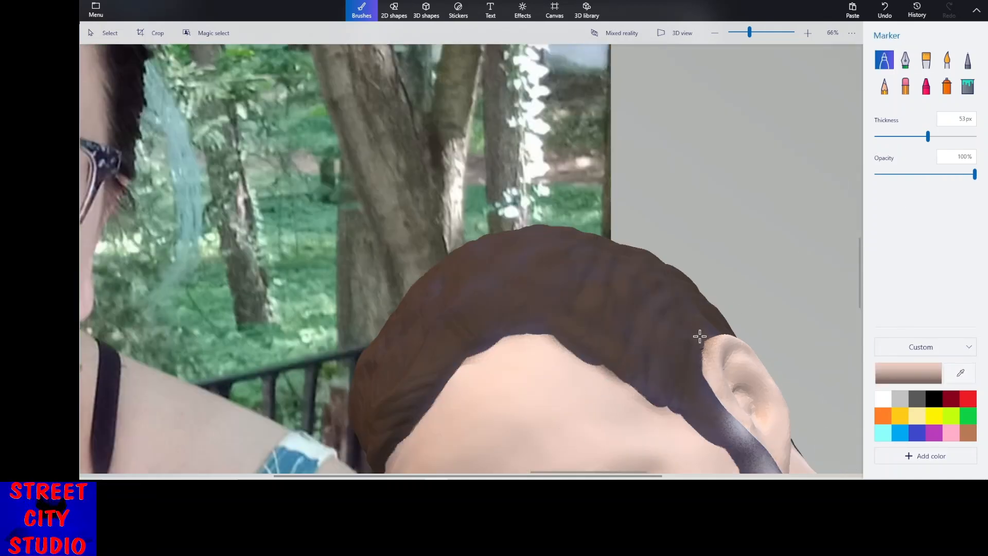
{"action": "left_click_drag", "start_coordinate": [715, 346], "coordinate": [708, 371]}
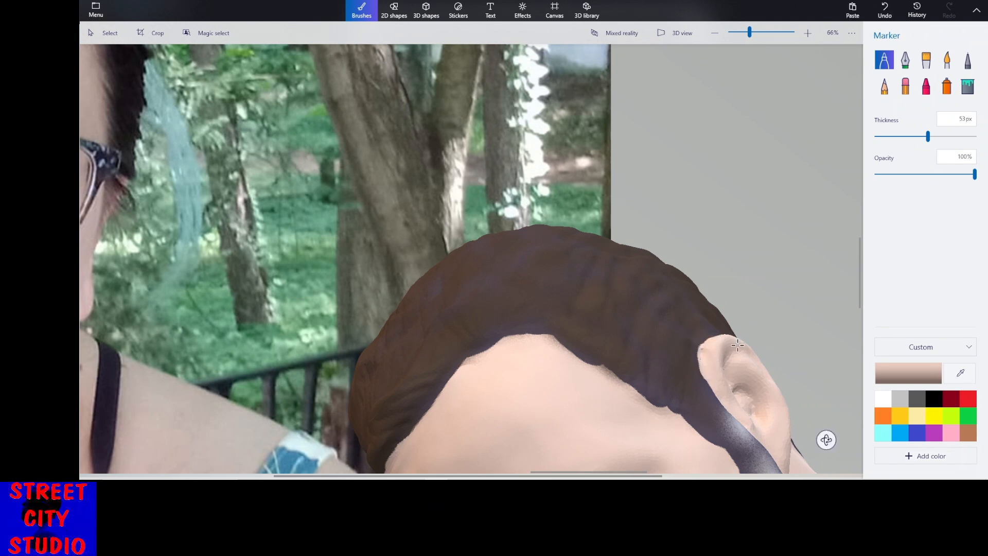
Touch up the front of the ear beside the sideburn with the skin-toned marker.
{"action": "scroll", "coordinate": [719, 306], "scroll_direction": "down", "scroll_amount": 2}
{"action": "scroll", "coordinate": [718, 305], "scroll_direction": "right", "scroll_amount": 1}
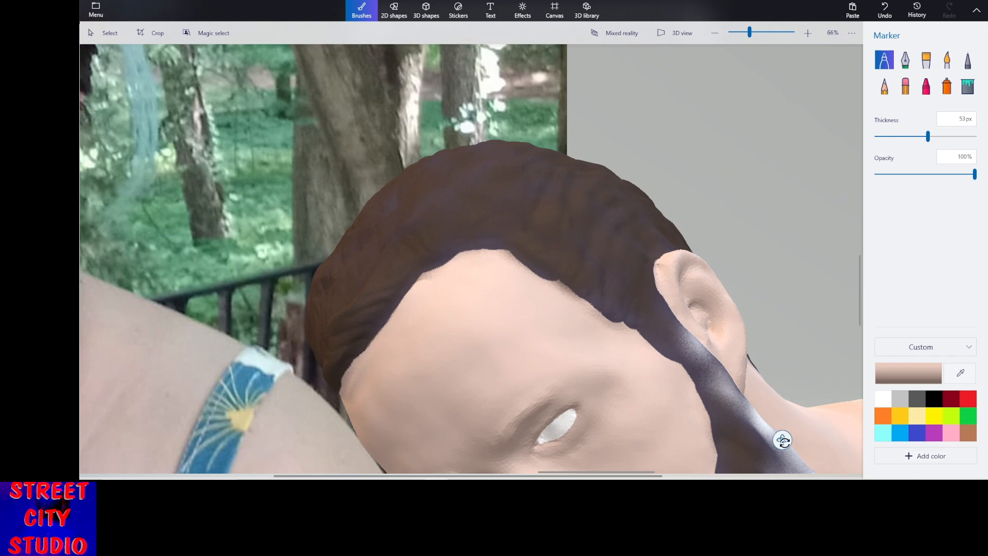
{"action": "left_click_drag", "start_coordinate": [783, 440], "coordinate": [706, 466]}
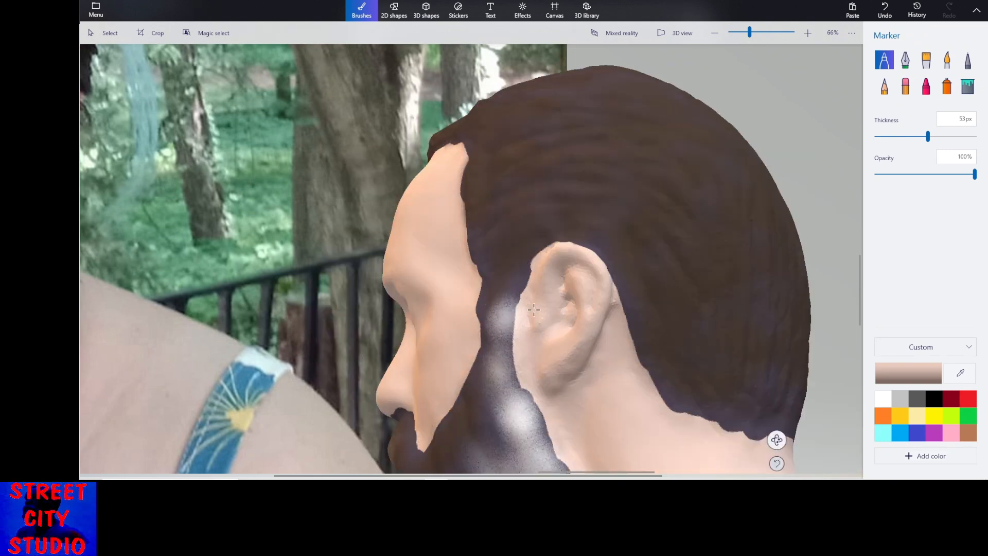
{"action": "left_click_drag", "start_coordinate": [532, 309], "coordinate": [529, 345]}
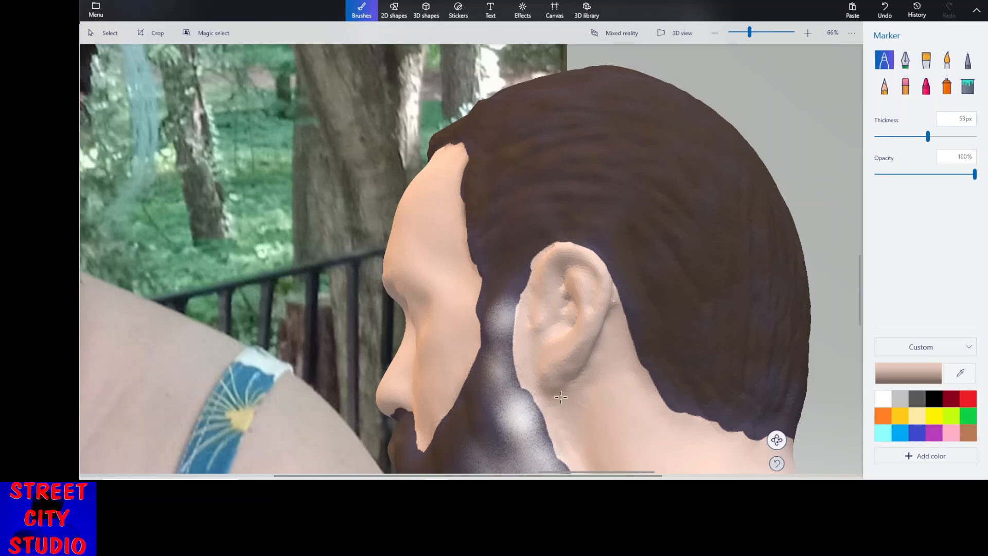
Sample dark brown from the hair and spray it over the sideburn and upper cheek beard at 131 px and 55% opacity.
{"action": "scroll", "coordinate": [757, 439], "scroll_direction": "down", "scroll_amount": 5}
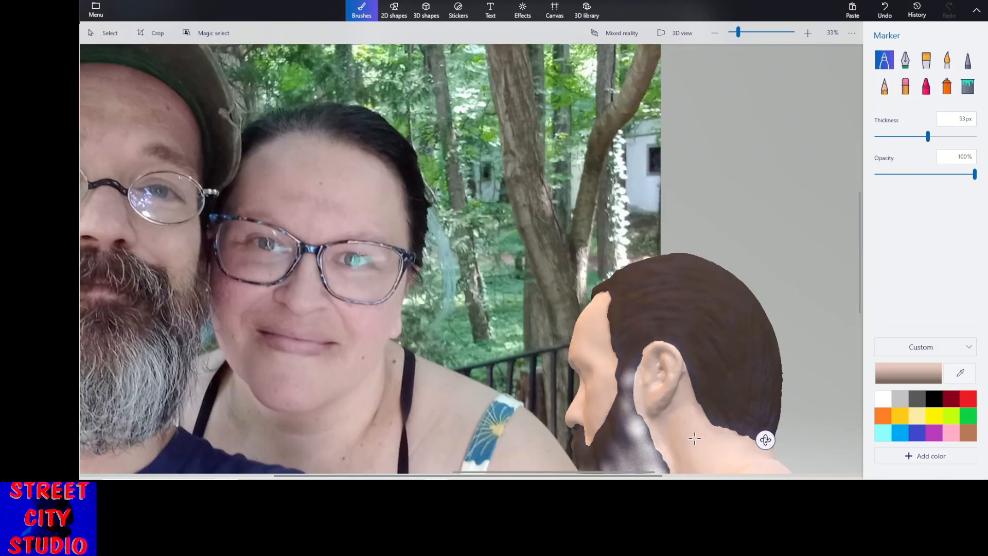
{"action": "middle_click_drag", "start_coordinate": [733, 439], "coordinate": [591, 300]}
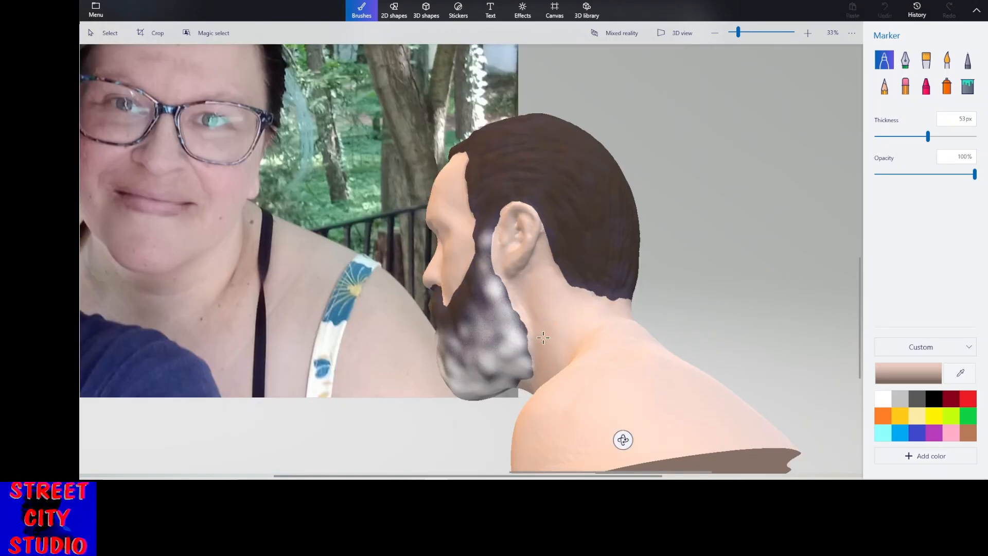
{"action": "left_click_drag", "start_coordinate": [623, 441], "coordinate": [662, 419]}
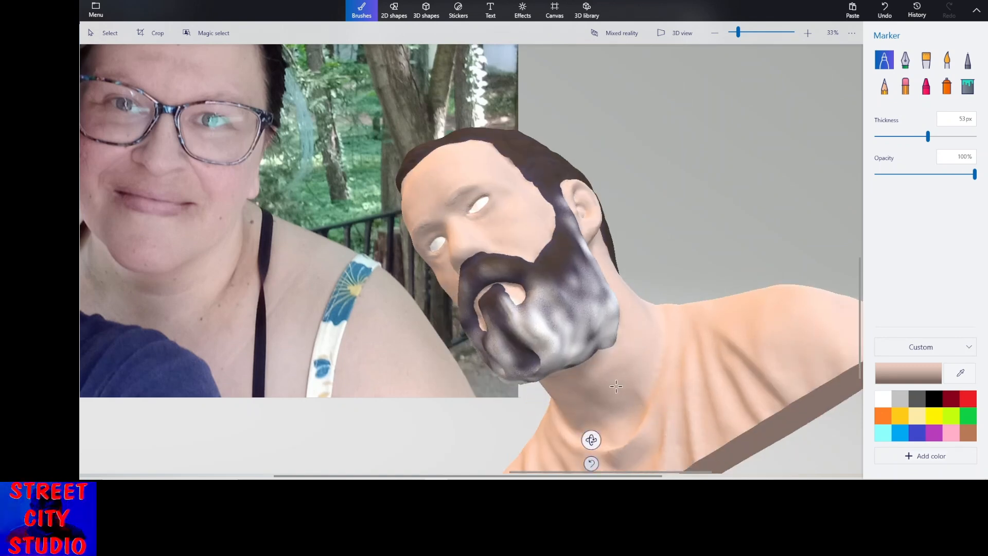
{"action": "left_click_drag", "start_coordinate": [597, 437], "coordinate": [622, 439]}
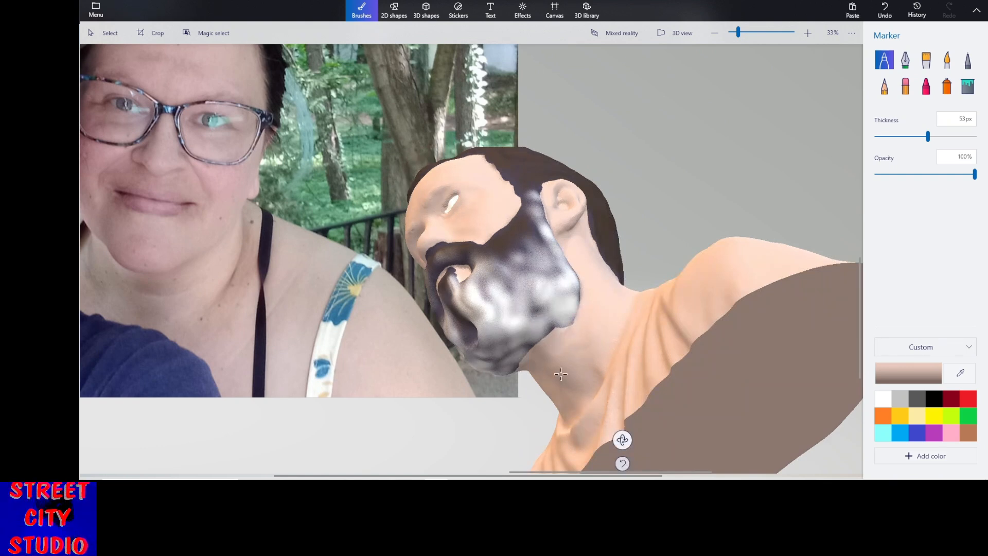
{"action": "left_click_drag", "start_coordinate": [623, 440], "coordinate": [673, 412]}
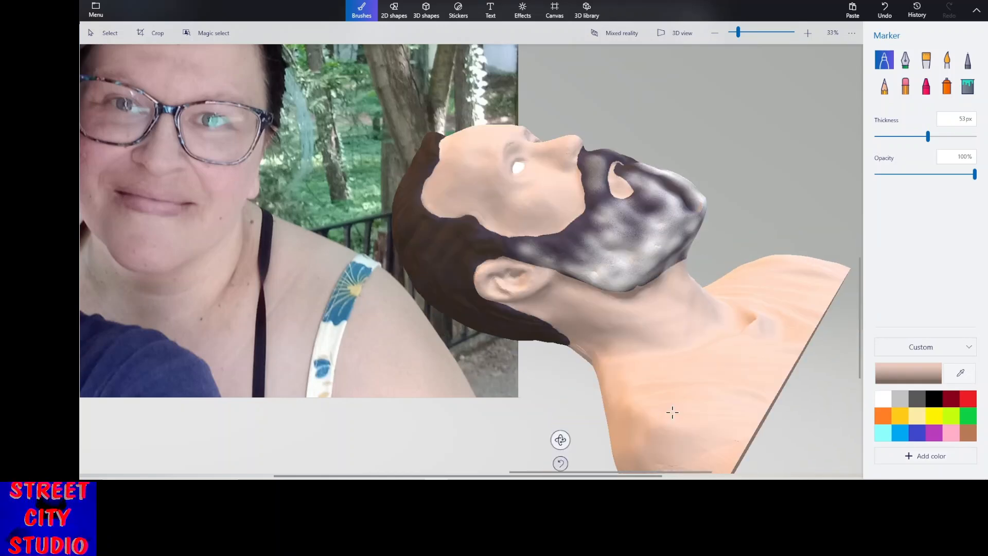
{"action": "left_click", "coordinate": [960, 373]}
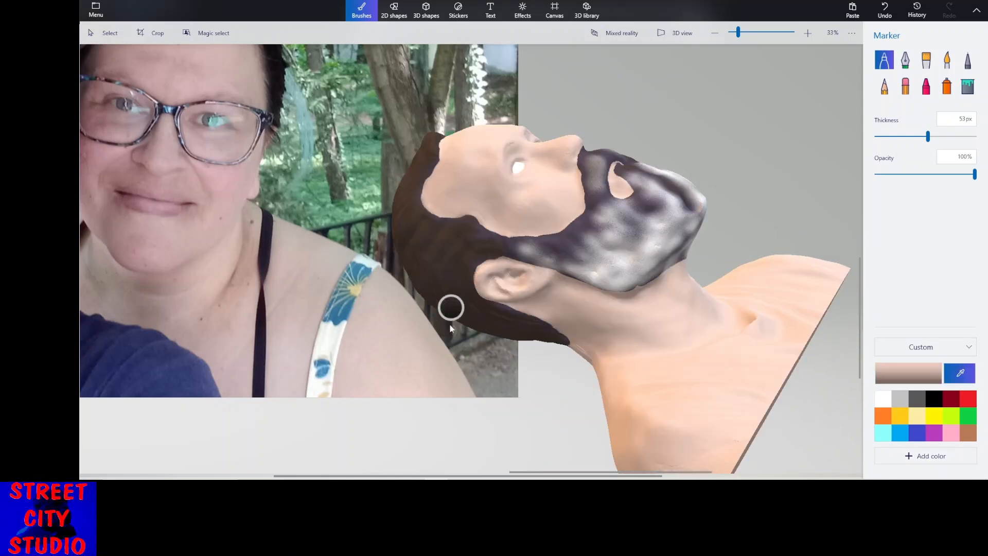
{"action": "left_click", "coordinate": [439, 257]}
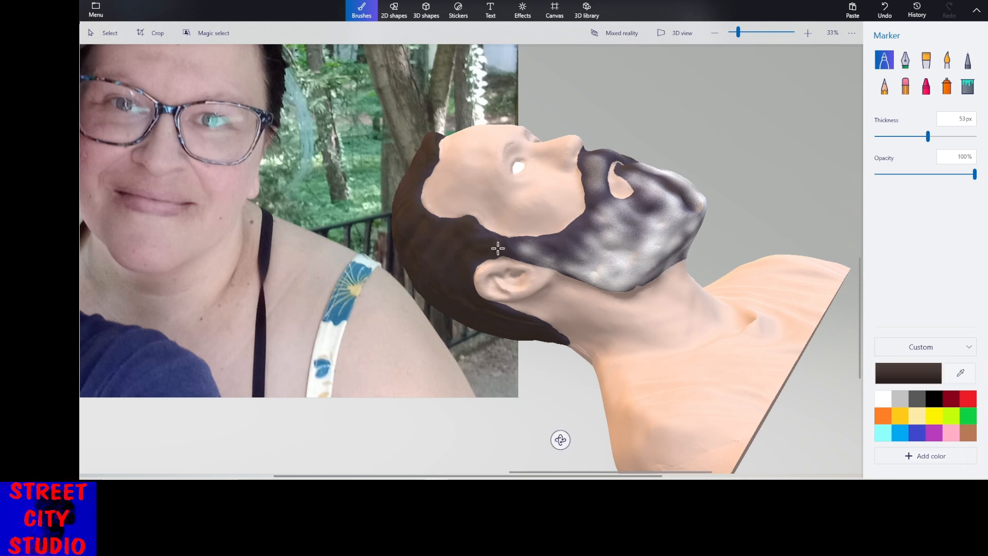
{"action": "left_click", "coordinate": [946, 86]}
{"action": "scroll", "coordinate": [560, 236], "scroll_direction": "up", "scroll_amount": 4}
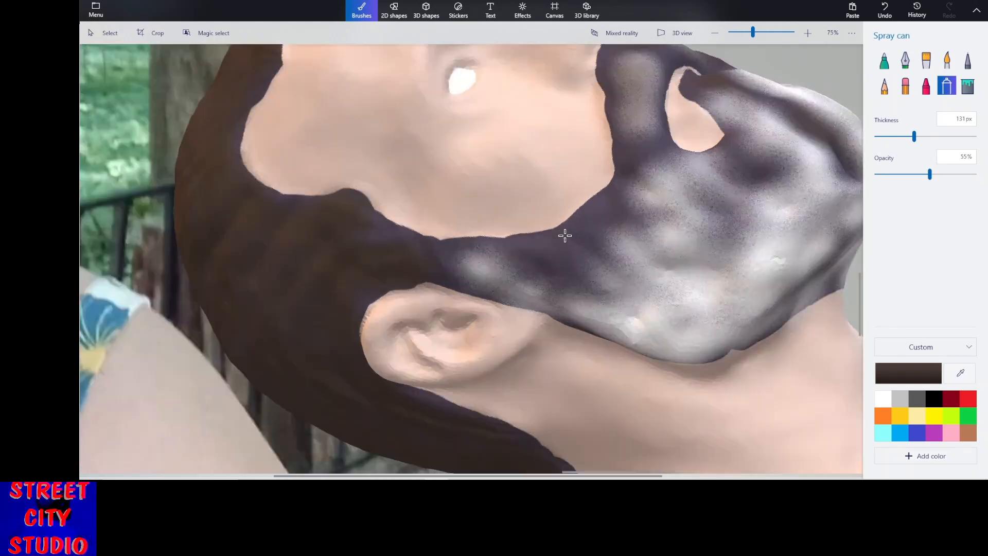
{"action": "mouse_move", "coordinate": [611, 207]}
{"action": "left_mouse_down"}
{"action": "mouse_move", "coordinate": [576, 245]}
{"action": "mouse_move", "coordinate": [470, 258]}
{"action": "mouse_move", "coordinate": [496, 265]}
{"action": "mouse_move", "coordinate": [602, 233]}
{"action": "left_mouse_up"}
{"action": "left_click_drag", "start_coordinate": [642, 148], "coordinate": [613, 188]}
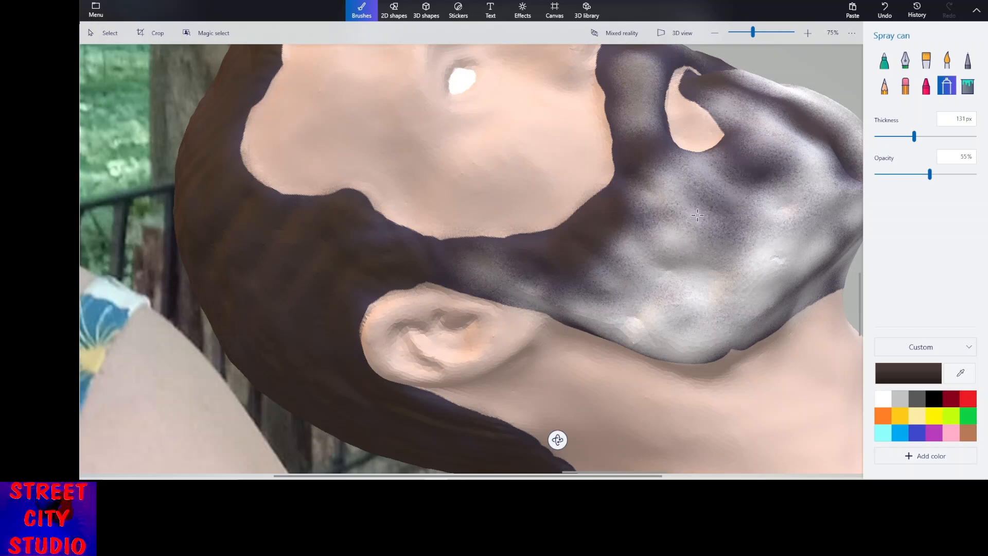
Spray dark brown along the beard's lower edge under the jaw and lighten that band with white spray.
{"action": "scroll", "coordinate": [709, 225], "scroll_direction": "down", "scroll_amount": 1}
{"action": "scroll", "coordinate": [709, 225], "scroll_direction": "down", "scroll_amount": 1}
{"action": "left_click_drag", "start_coordinate": [612, 449], "coordinate": [558, 433]}
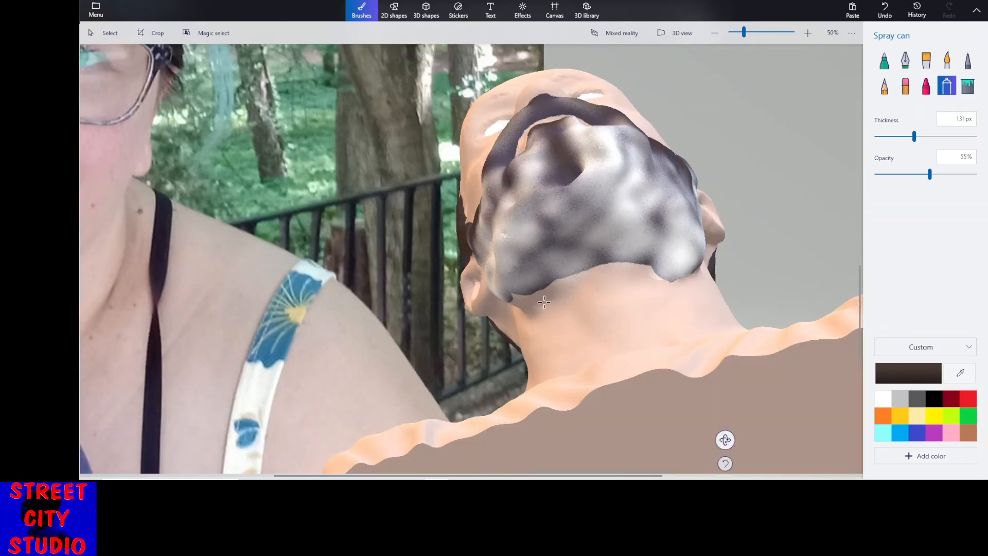
{"action": "mouse_move", "coordinate": [561, 273]}
{"action": "left_mouse_down"}
{"action": "mouse_move", "coordinate": [523, 303]}
{"action": "mouse_move", "coordinate": [513, 294]}
{"action": "mouse_move", "coordinate": [609, 253]}
{"action": "mouse_move", "coordinate": [652, 256]}
{"action": "left_mouse_up"}
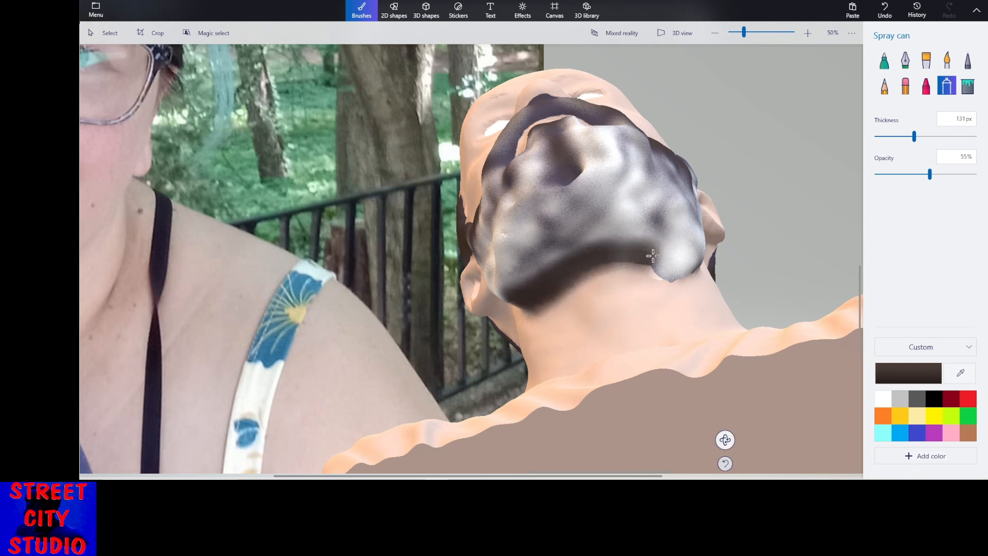
{"action": "left_click", "coordinate": [884, 399]}
{"action": "mouse_move", "coordinate": [631, 248]}
{"action": "left_mouse_down"}
{"action": "mouse_move", "coordinate": [515, 286]}
{"action": "mouse_move", "coordinate": [572, 313]}
{"action": "left_mouse_up"}
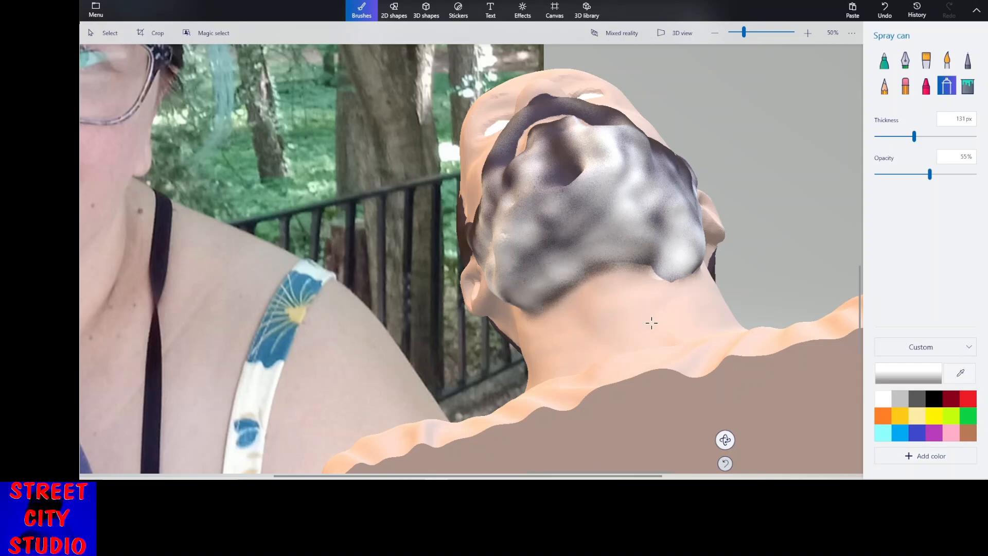
Sample green from the photo's background foliage and dab an iris onto each of the bust's eyes with the 53 px marker.
{"action": "scroll", "coordinate": [651, 328], "scroll_direction": "down", "scroll_amount": 2}
{"action": "left_click_drag", "start_coordinate": [697, 439], "coordinate": [726, 437]}
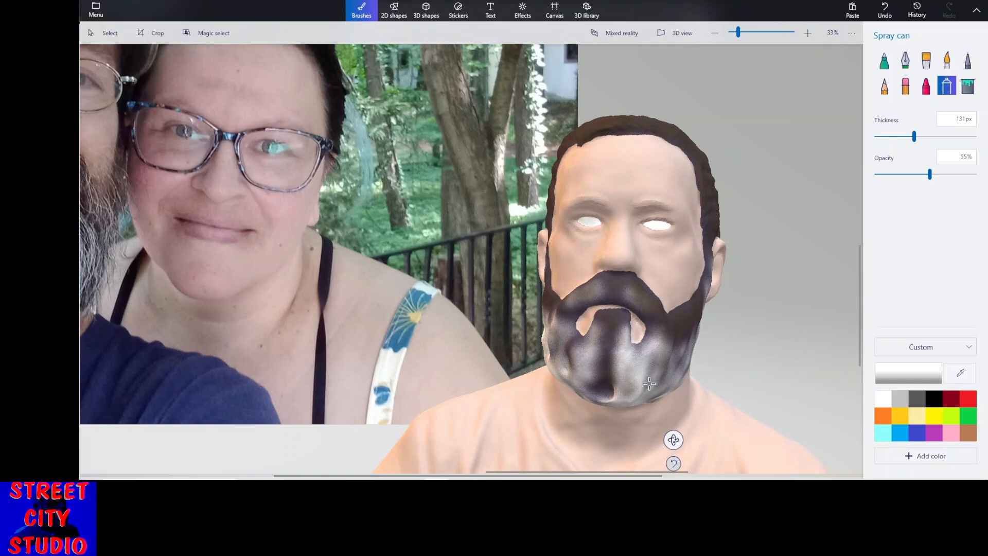
{"action": "middle_click_drag", "start_coordinate": [256, 161], "coordinate": [456, 227]}
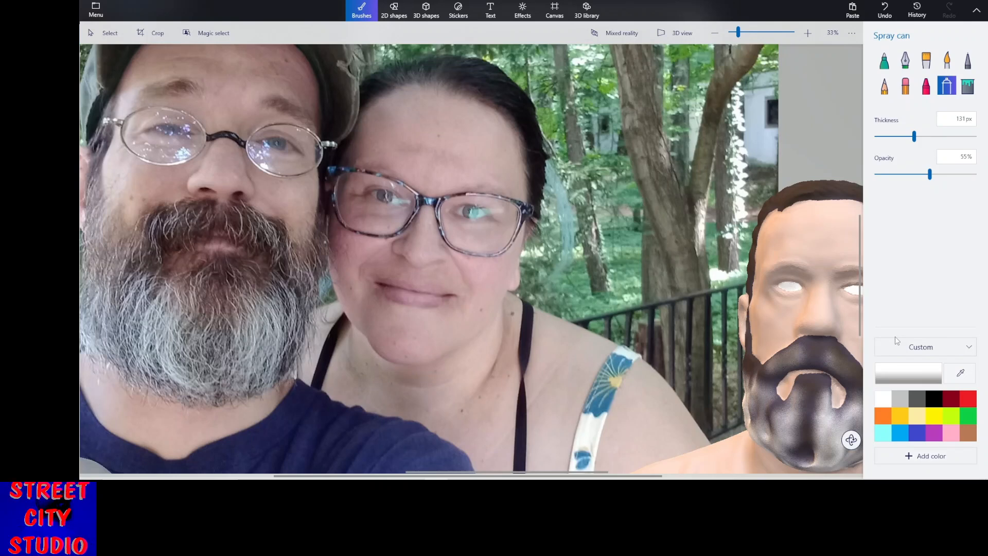
{"action": "left_click", "coordinate": [963, 373]}
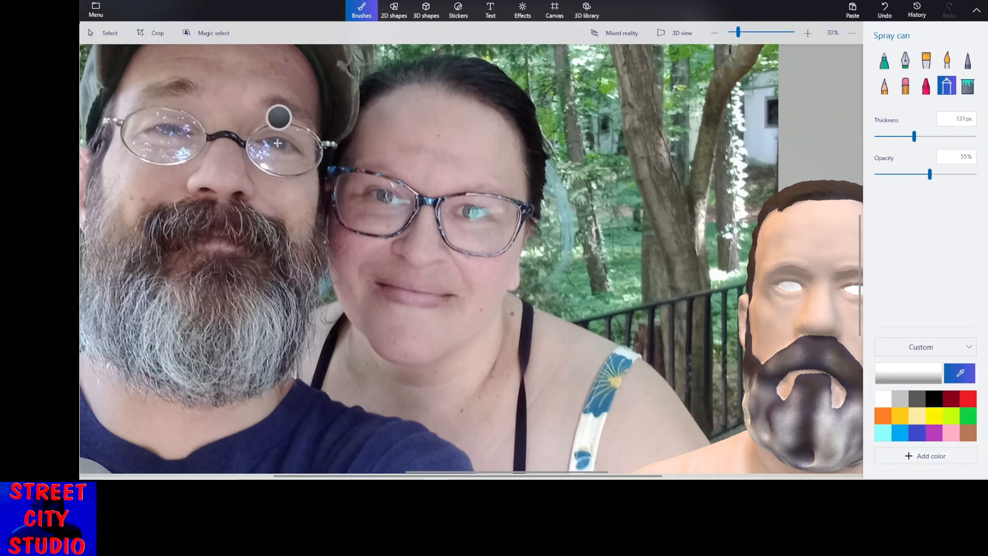
{"action": "left_click", "coordinate": [600, 188]}
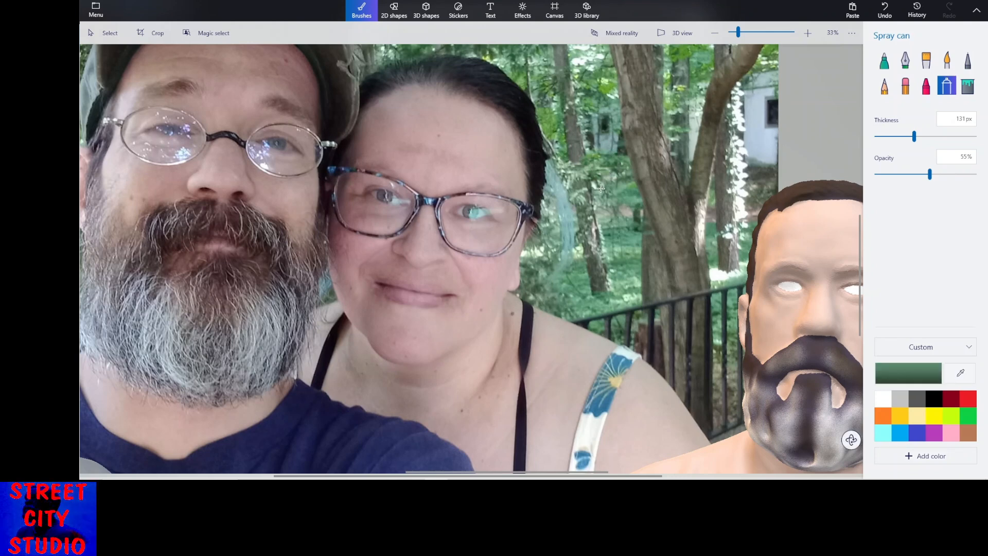
{"action": "middle_click_drag", "start_coordinate": [700, 253], "coordinate": [557, 224]}
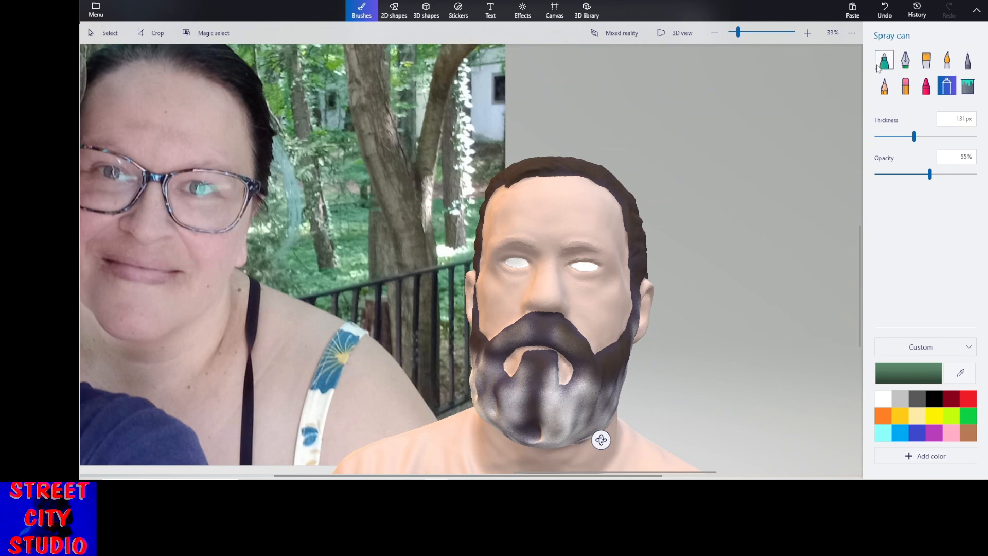
{"action": "left_click", "coordinate": [883, 62]}
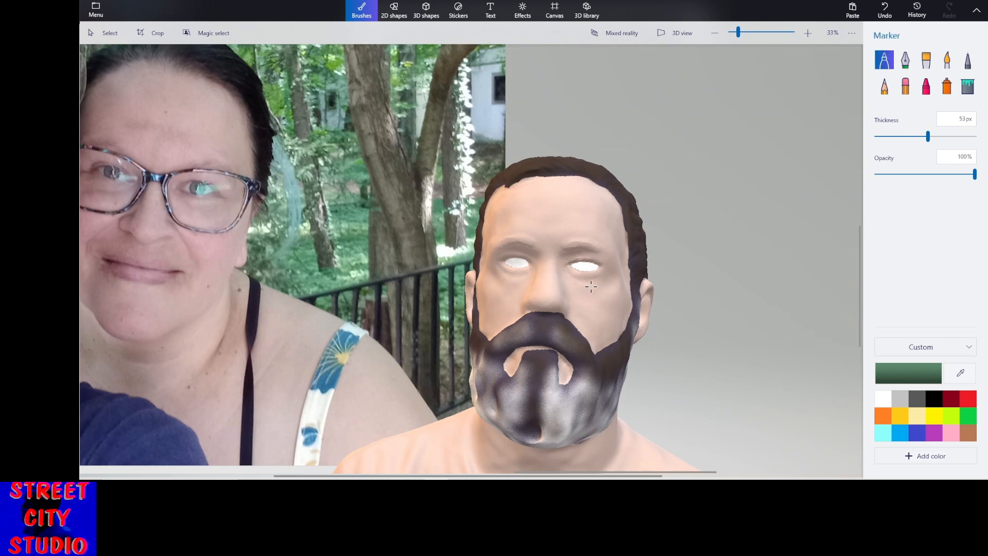
{"action": "scroll", "coordinate": [571, 260], "scroll_direction": "up", "scroll_amount": 5}
{"action": "left_click", "coordinate": [581, 207]}
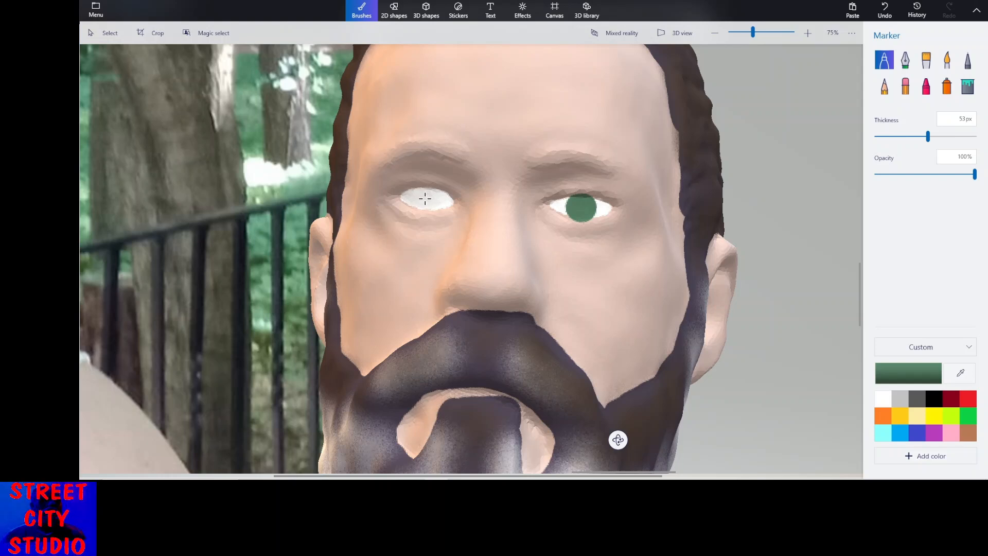
{"action": "left_click", "coordinate": [425, 199]}
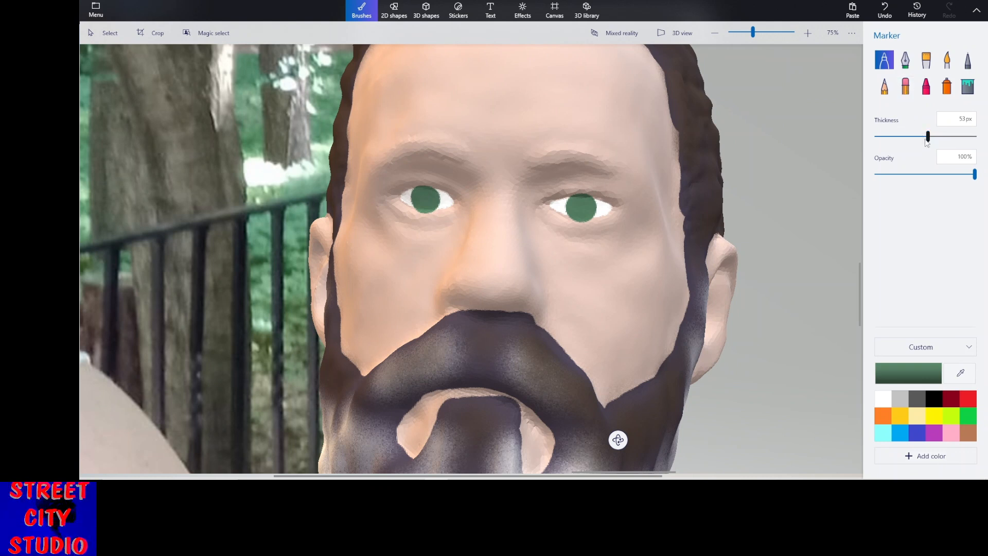
Sample the cheek's skin tone and cover the iris overlap on both lids of the bust's left eye with a 29 px marker.
{"action": "left_click", "coordinate": [961, 373]}
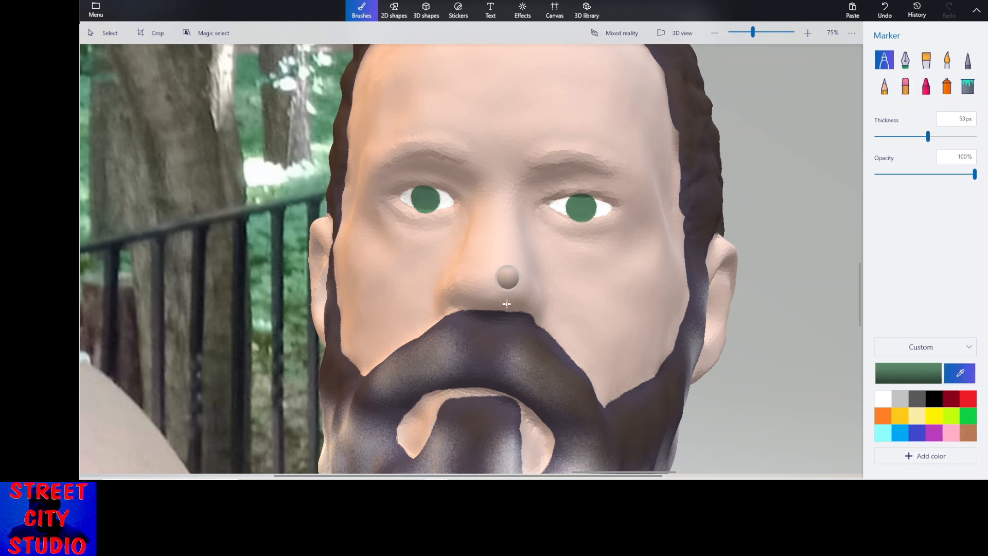
{"action": "left_click", "coordinate": [574, 302]}
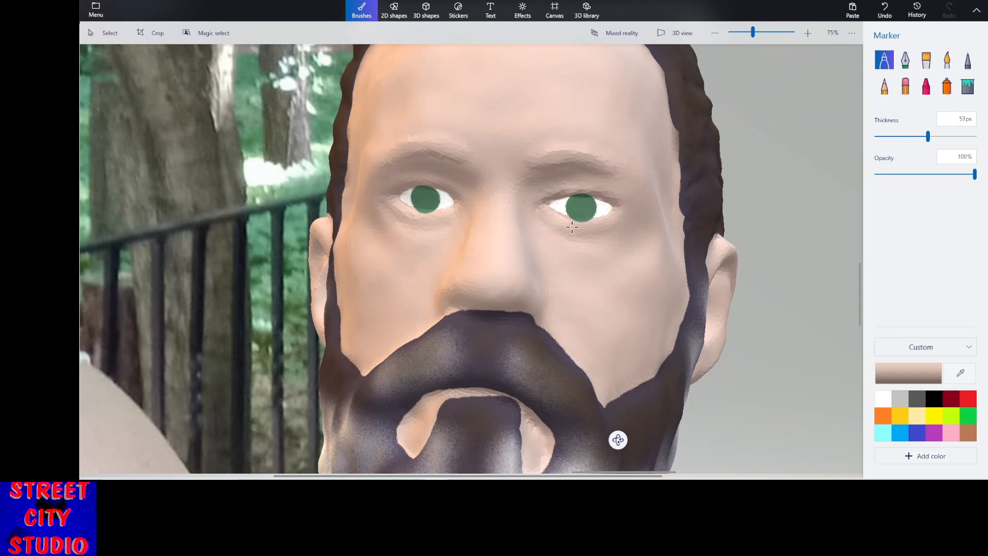
{"action": "scroll", "coordinate": [571, 235], "scroll_direction": "up", "scroll_amount": 2}
{"action": "left_click_drag", "start_coordinate": [554, 214], "coordinate": [563, 219]}
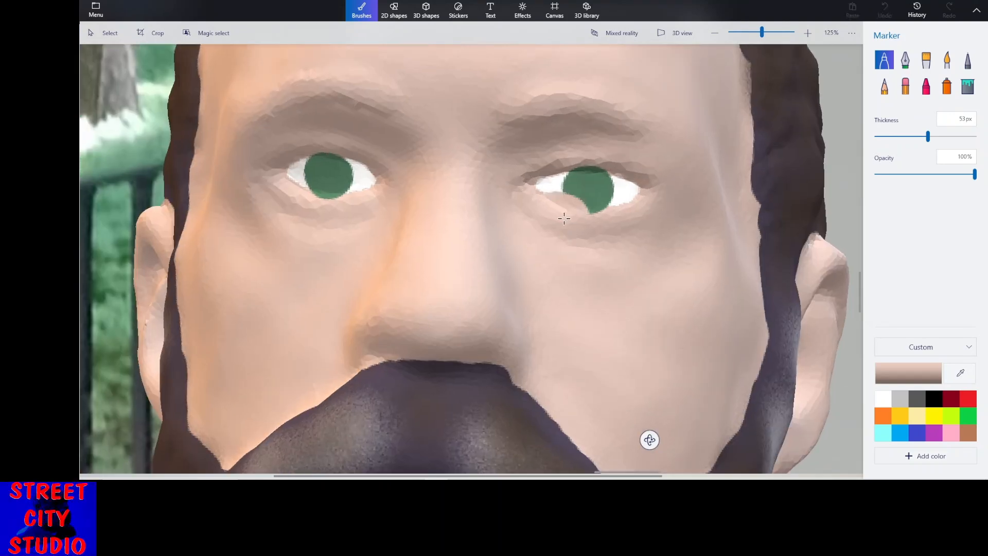
{"action": "left_click", "coordinate": [885, 10]}
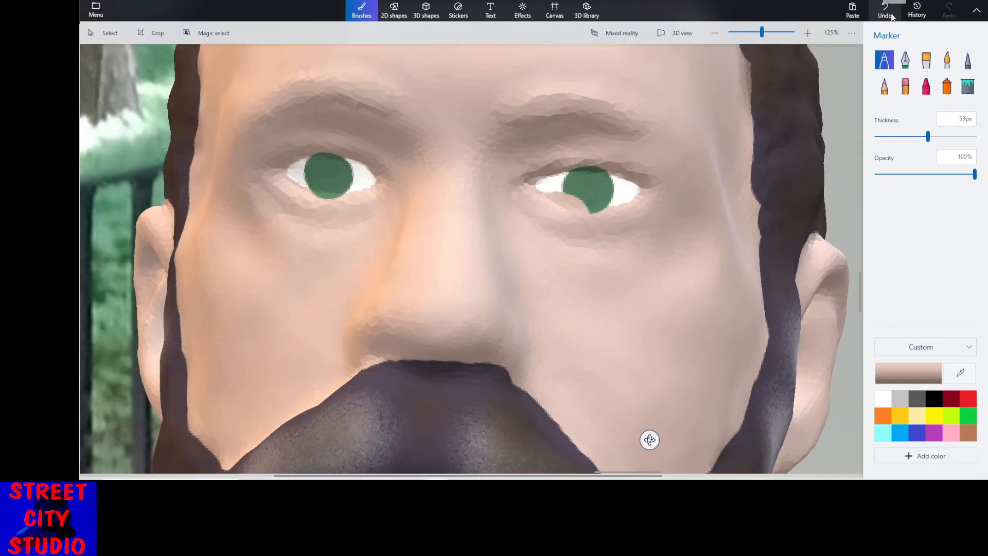
{"action": "left_click_drag", "start_coordinate": [929, 137], "coordinate": [903, 147]}
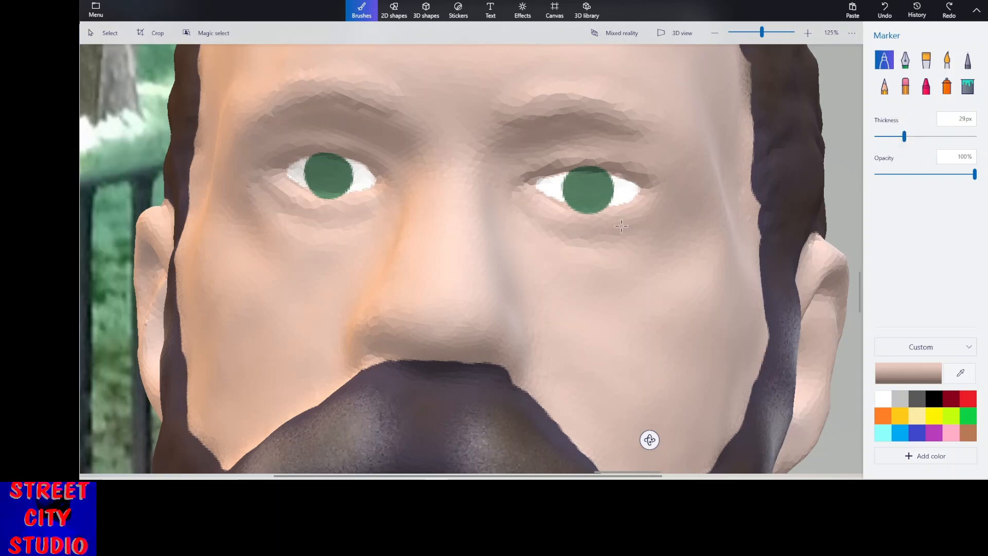
{"action": "mouse_move", "coordinate": [536, 225]}
{"action": "left_mouse_down"}
{"action": "mouse_move", "coordinate": [605, 222]}
{"action": "mouse_move", "coordinate": [562, 215]}
{"action": "left_mouse_up"}
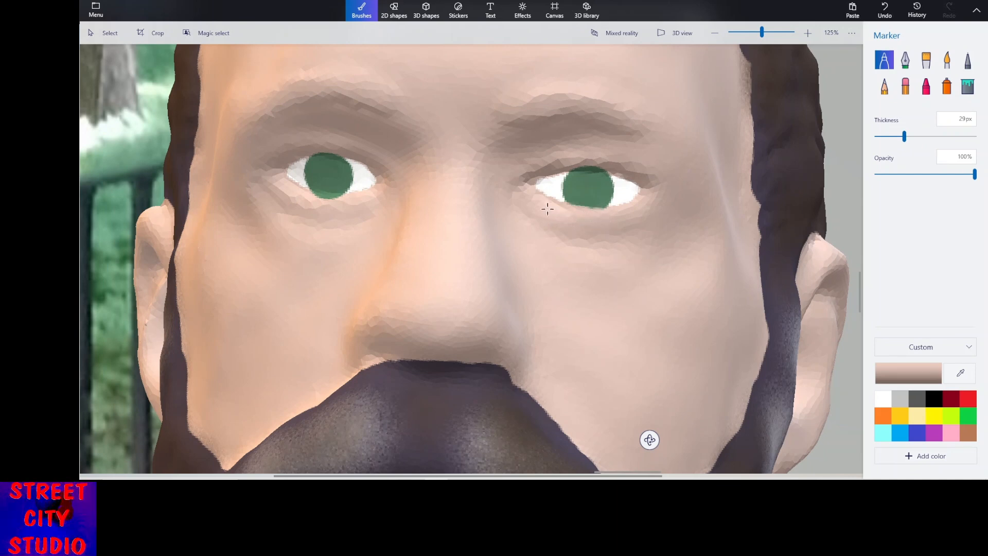
{"action": "left_click_drag", "start_coordinate": [568, 155], "coordinate": [613, 163]}
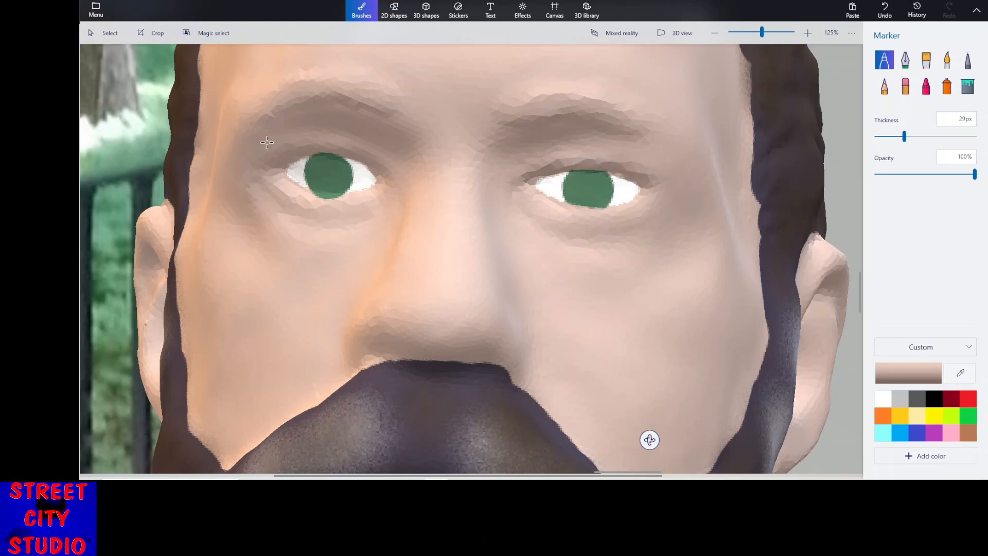
Cover the iris overlap on the upper and lower lids of the bust's right eye with the skin-toned marker.
{"action": "left_click_drag", "start_coordinate": [309, 144], "coordinate": [351, 141]}
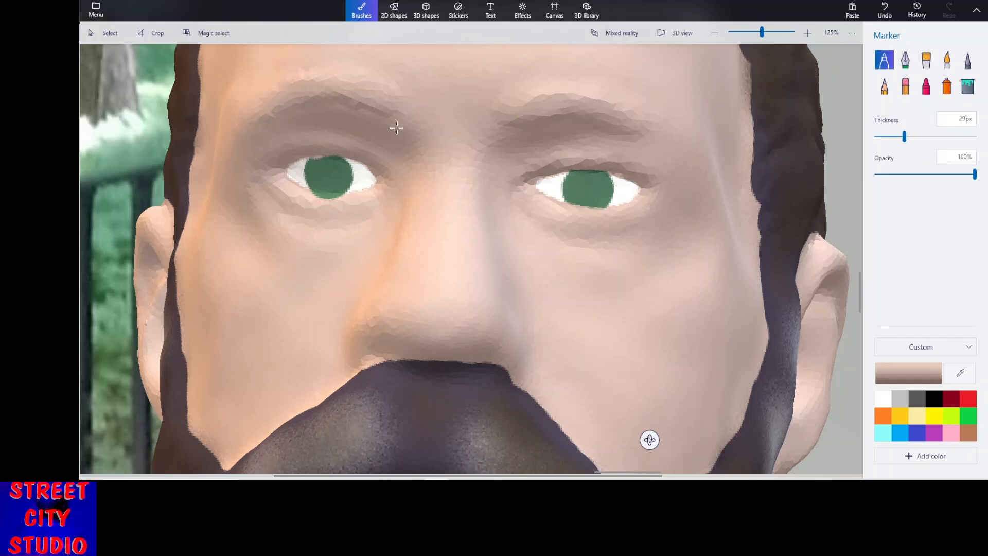
{"action": "left_click", "coordinate": [885, 10]}
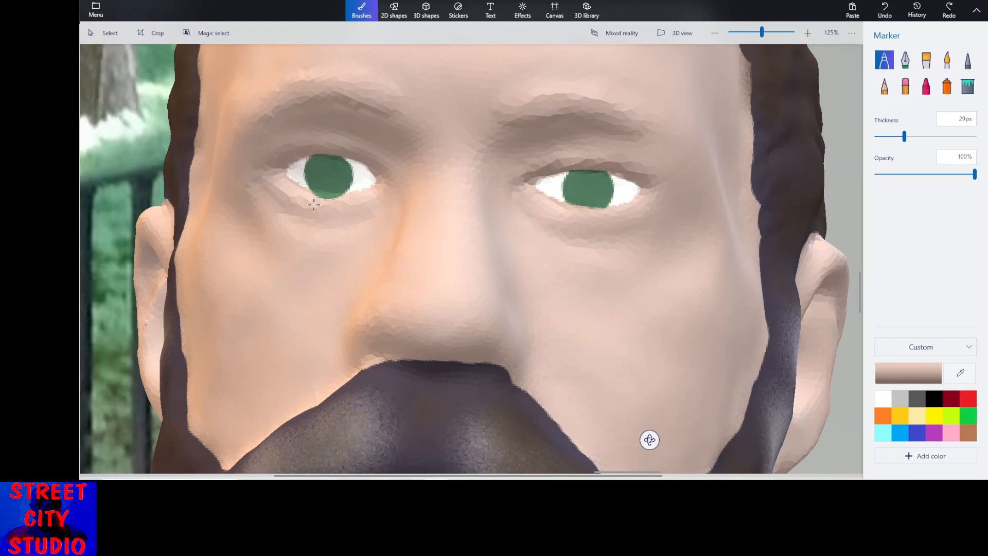
{"action": "left_click_drag", "start_coordinate": [315, 202], "coordinate": [342, 203]}
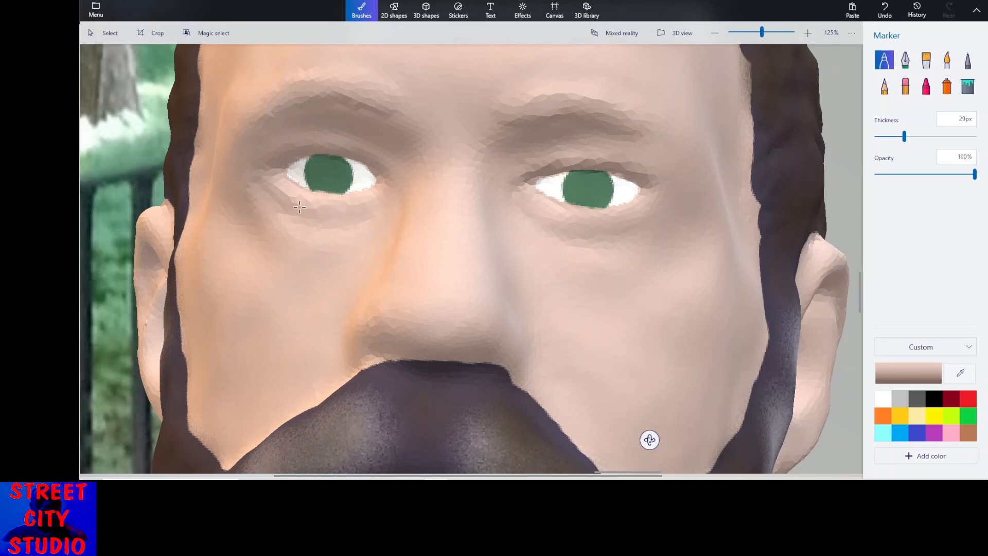
{"action": "left_click_drag", "start_coordinate": [305, 149], "coordinate": [343, 146]}
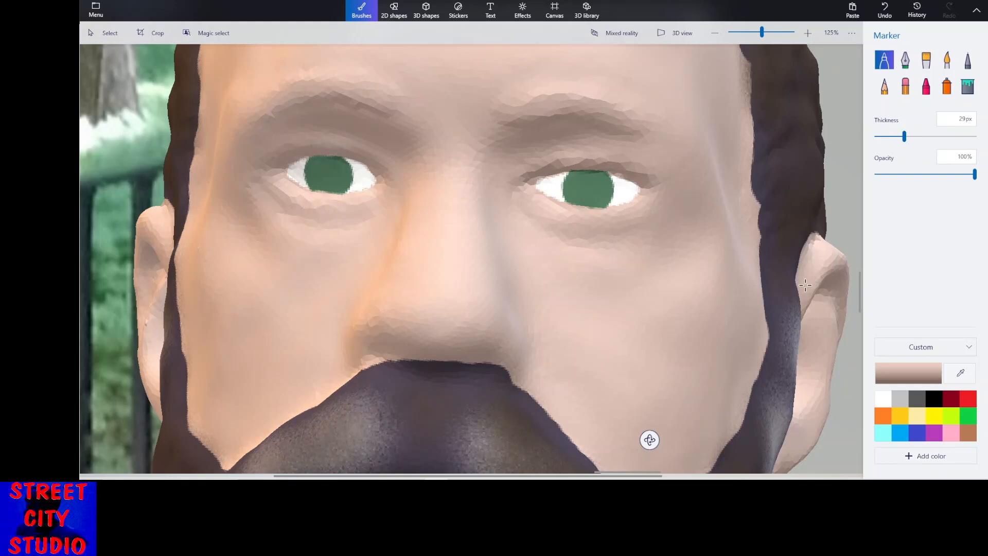
{"action": "scroll", "coordinate": [805, 284], "scroll_direction": "down", "scroll_amount": 6}
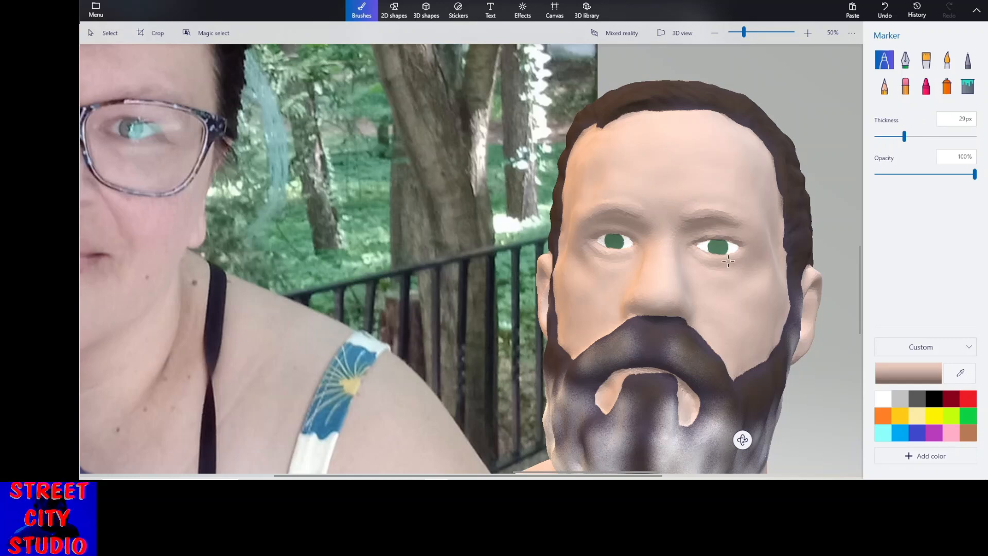
{"action": "middle_click_drag", "start_coordinate": [730, 264], "coordinate": [662, 236]}
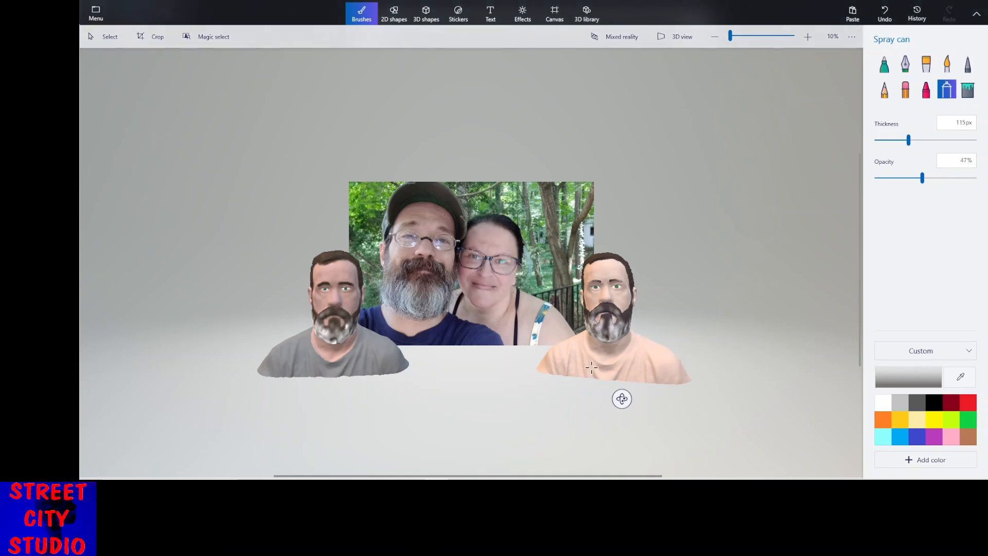
Examine the newly painted bust's brows, eyes and beard from several angles and compare them with the grey-shirted bust.
{"action": "scroll", "coordinate": [591, 367], "scroll_direction": "up", "scroll_amount": 3}
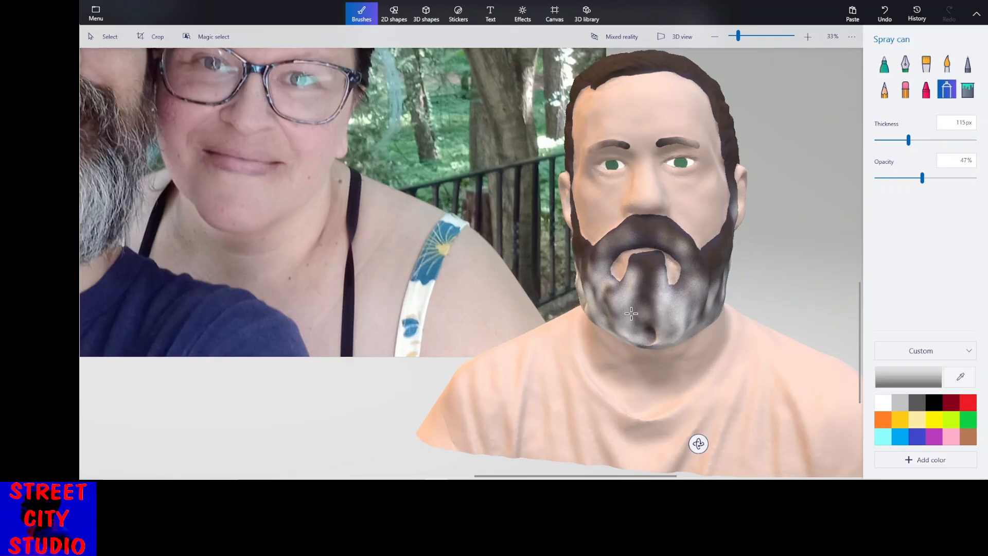
{"action": "middle_click_drag", "start_coordinate": [620, 318], "coordinate": [569, 327]}
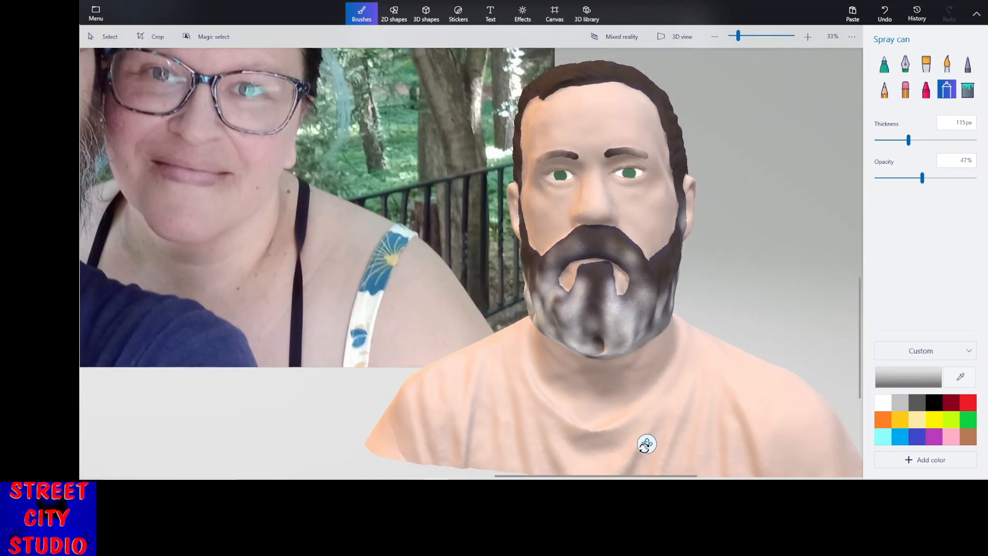
{"action": "mouse_move", "coordinate": [646, 445]}
{"action": "left_mouse_down"}
{"action": "mouse_move", "coordinate": [626, 443]}
{"action": "mouse_move", "coordinate": [653, 444]}
{"action": "left_mouse_up"}
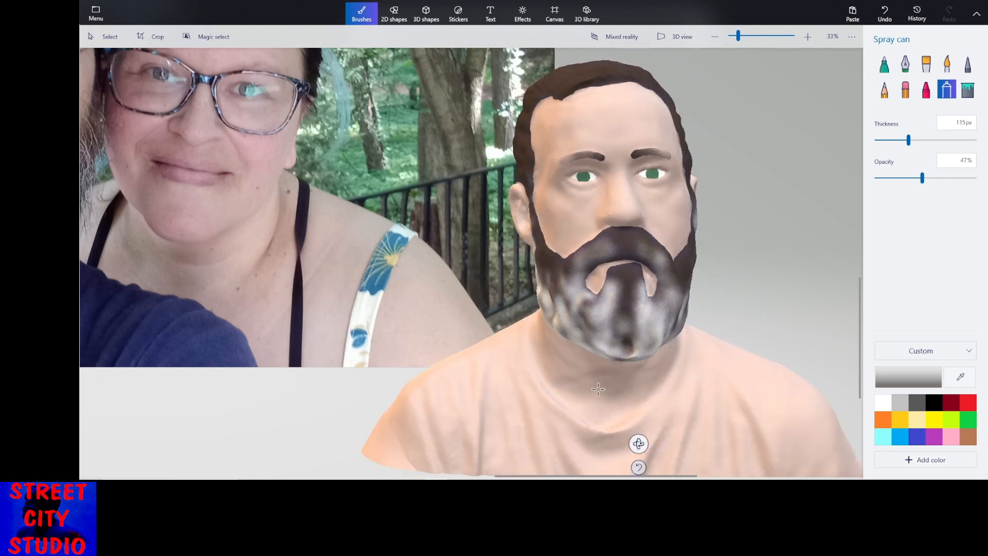
{"action": "scroll", "coordinate": [584, 356], "scroll_direction": "down", "scroll_amount": 5}
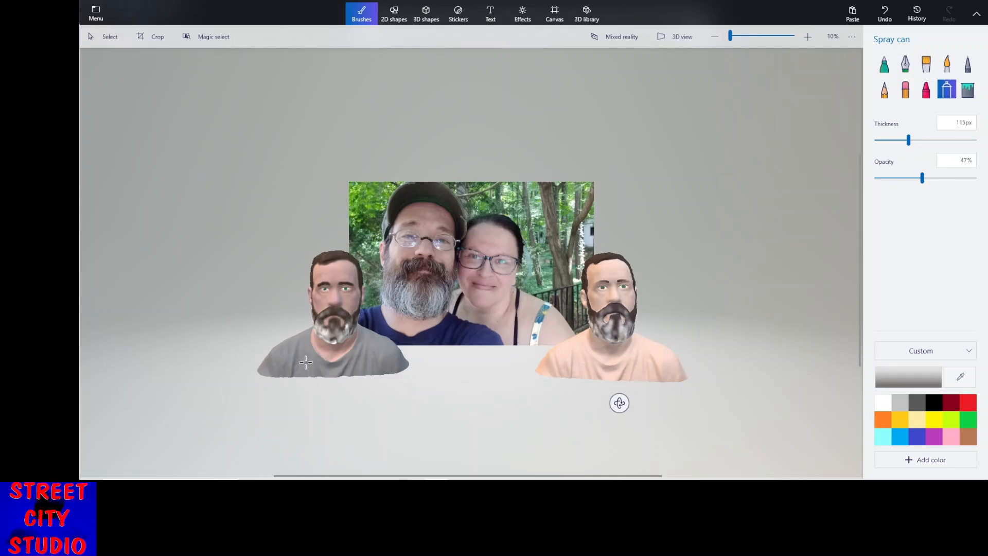
{"action": "scroll", "coordinate": [345, 315], "scroll_direction": "up", "scroll_amount": 5}
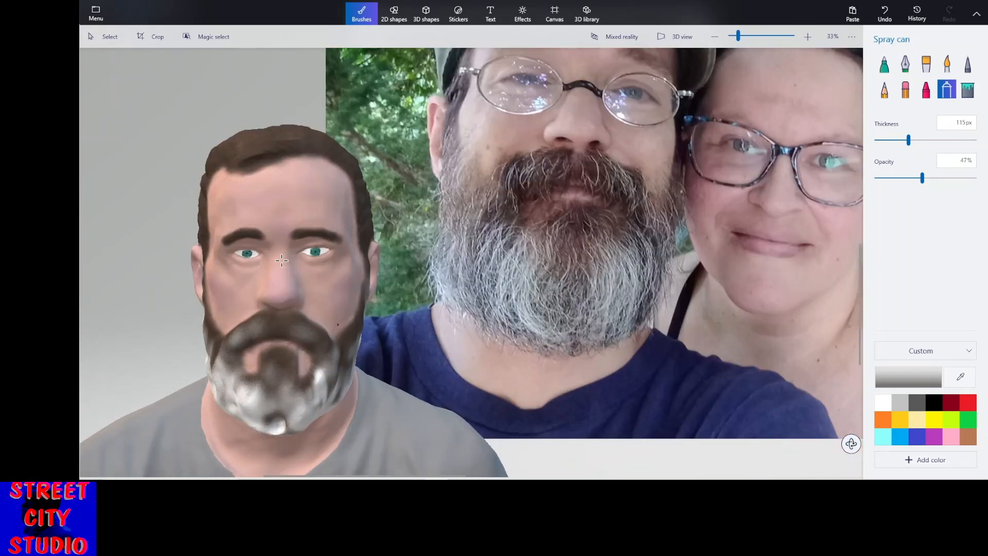
{"action": "scroll", "coordinate": [303, 242], "scroll_direction": "down", "scroll_amount": 1}
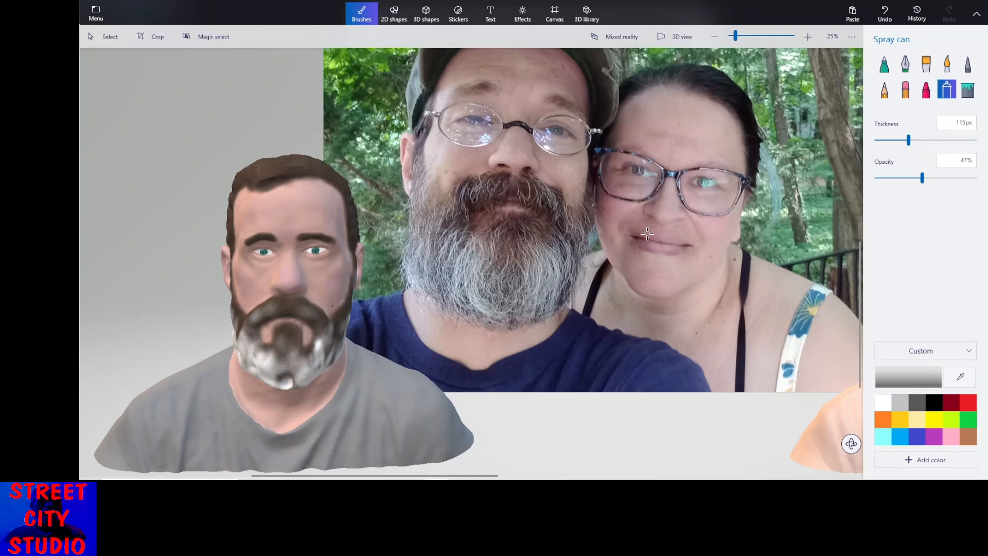
{"action": "scroll", "coordinate": [645, 233], "scroll_direction": "down", "scroll_amount": 3}
{"action": "scroll", "coordinate": [617, 281], "scroll_direction": "up", "scroll_amount": 3}
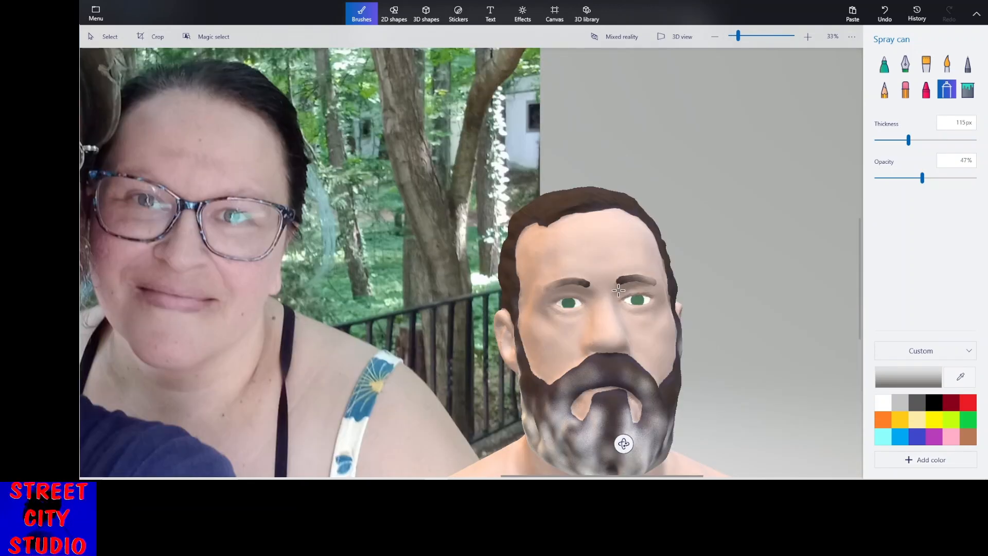
{"action": "middle_click_drag", "start_coordinate": [635, 347], "coordinate": [557, 276]}
{"action": "left_click_drag", "start_coordinate": [546, 443], "coordinate": [528, 446]}
{"action": "mouse_move", "coordinate": [521, 445]}
{"action": "left_mouse_down"}
{"action": "mouse_move", "coordinate": [573, 450]}
{"action": "mouse_move", "coordinate": [499, 447]}
{"action": "mouse_move", "coordinate": [539, 458]}
{"action": "mouse_move", "coordinate": [541, 446]}
{"action": "left_mouse_up"}
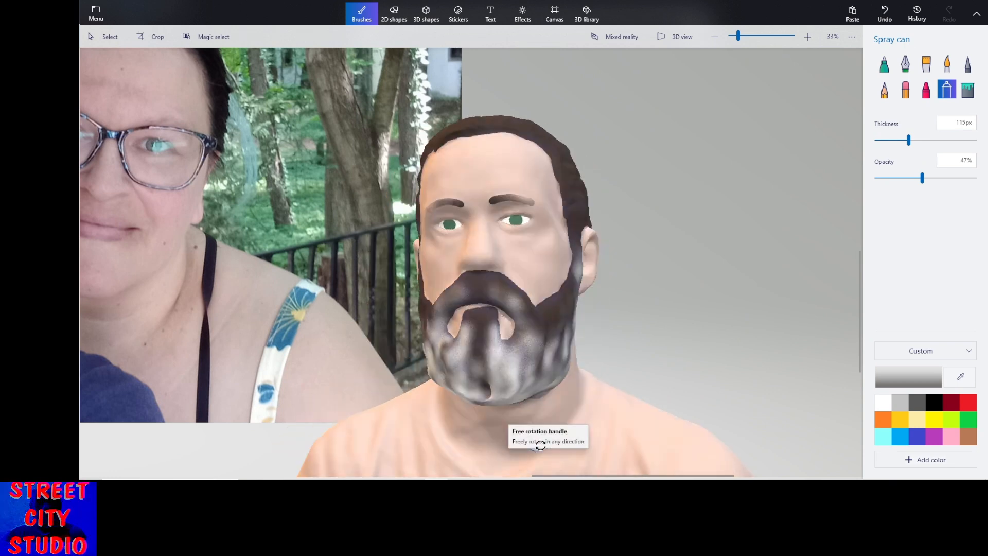
Inspect the grey-shirted bust's skin shading, brows, irises and beard highlights up close against the reference photo.
{"action": "scroll", "coordinate": [397, 312], "scroll_direction": "down", "scroll_amount": 5, "text": "ctrl"}
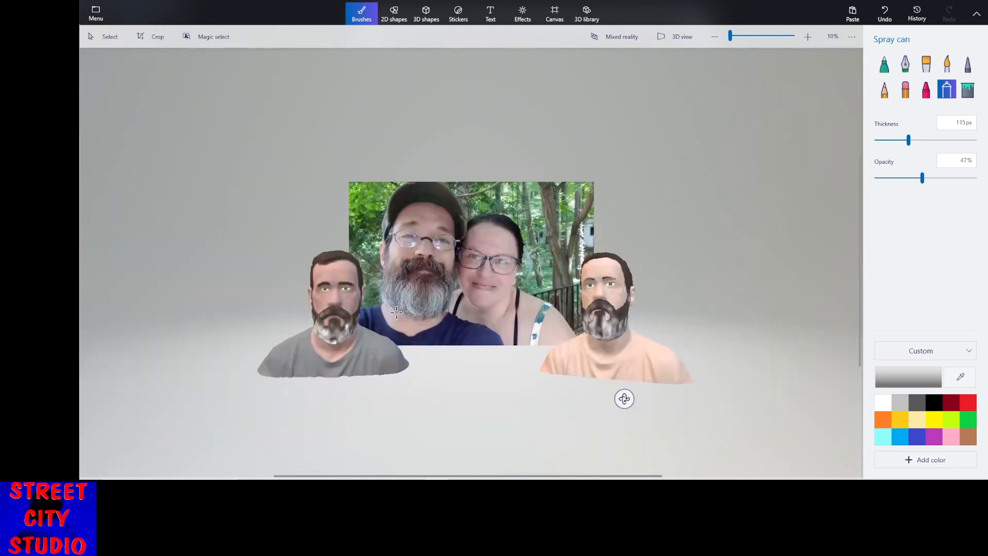
{"action": "scroll", "coordinate": [337, 323], "scroll_direction": "up", "scroll_amount": 3, "text": "ctrl"}
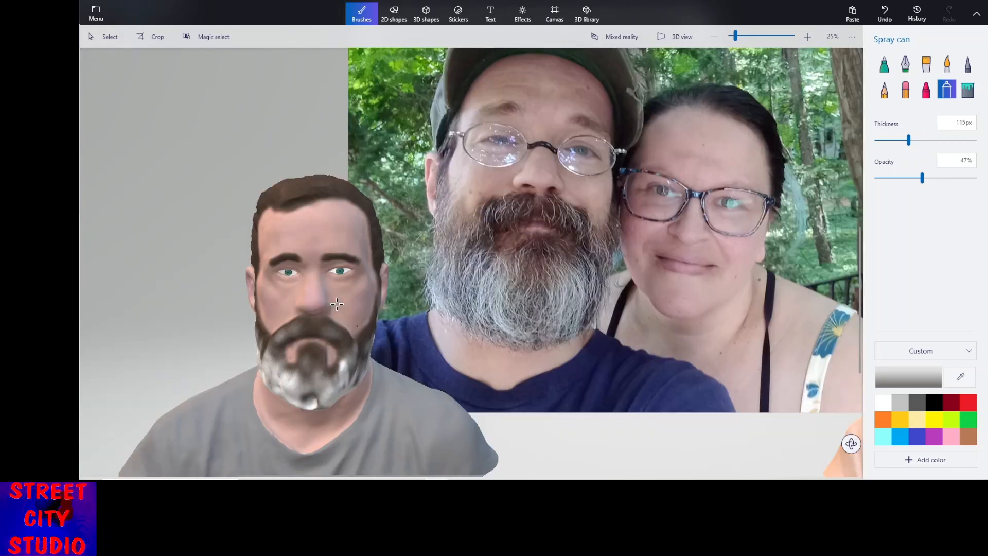
{"action": "scroll", "coordinate": [323, 318], "scroll_direction": "up", "scroll_amount": 2, "text": "ctrl"}
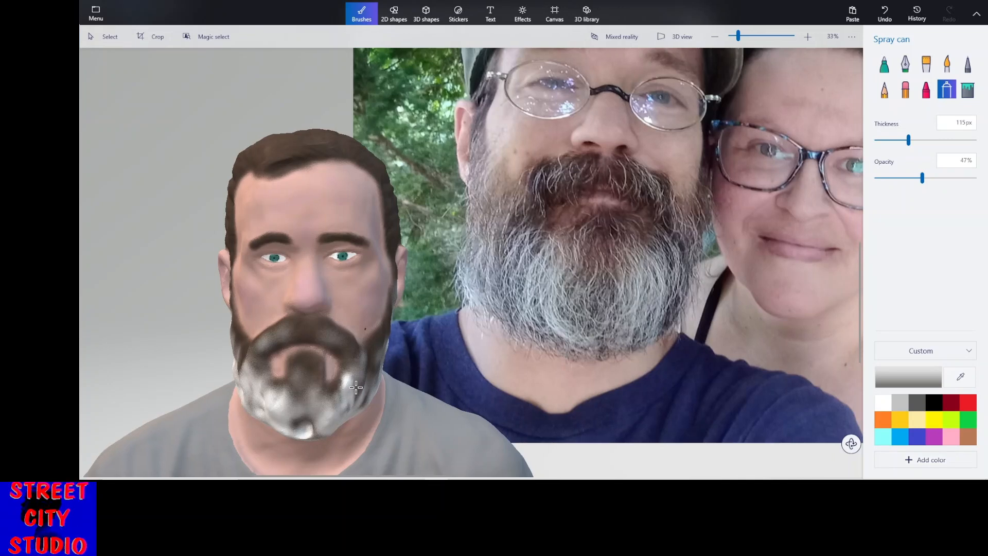
{"action": "scroll", "coordinate": [379, 386], "scroll_direction": "down", "scroll_amount": 1}
{"action": "scroll", "coordinate": [386, 381], "scroll_direction": "down", "scroll_amount": 3, "text": "ctrl"}
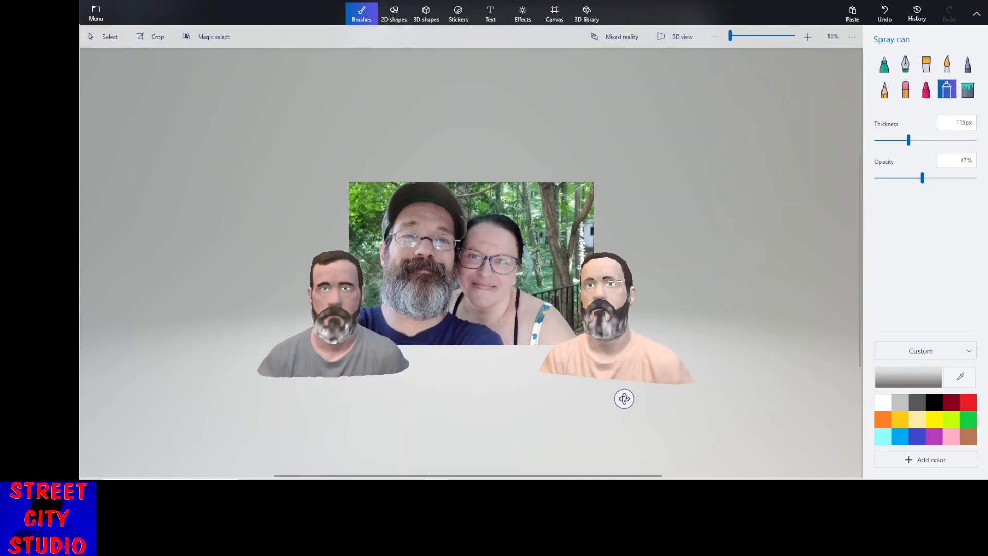
{"action": "scroll", "coordinate": [352, 304], "scroll_direction": "up", "scroll_amount": 5, "text": "ctrl"}
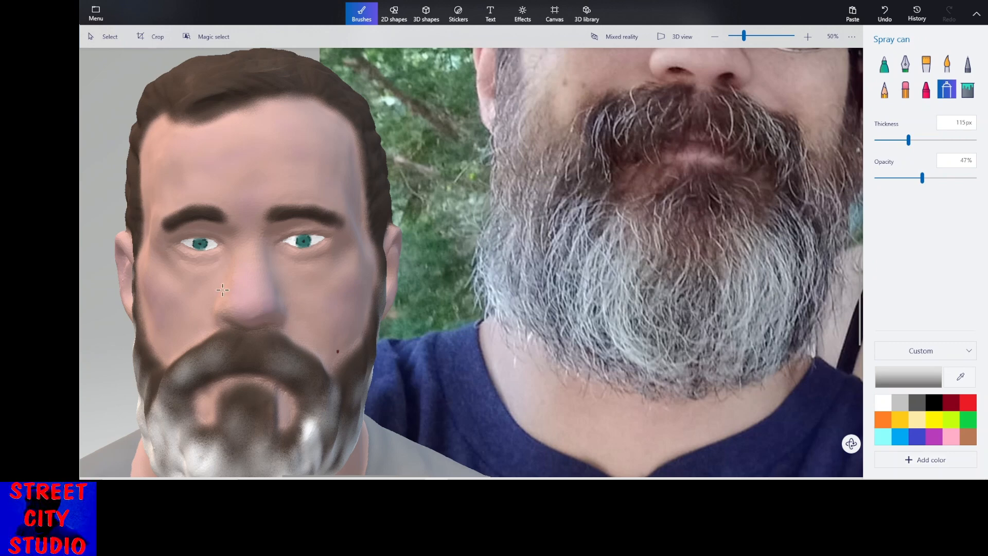
{"action": "middle_click_drag", "start_coordinate": [257, 282], "coordinate": [373, 258]}
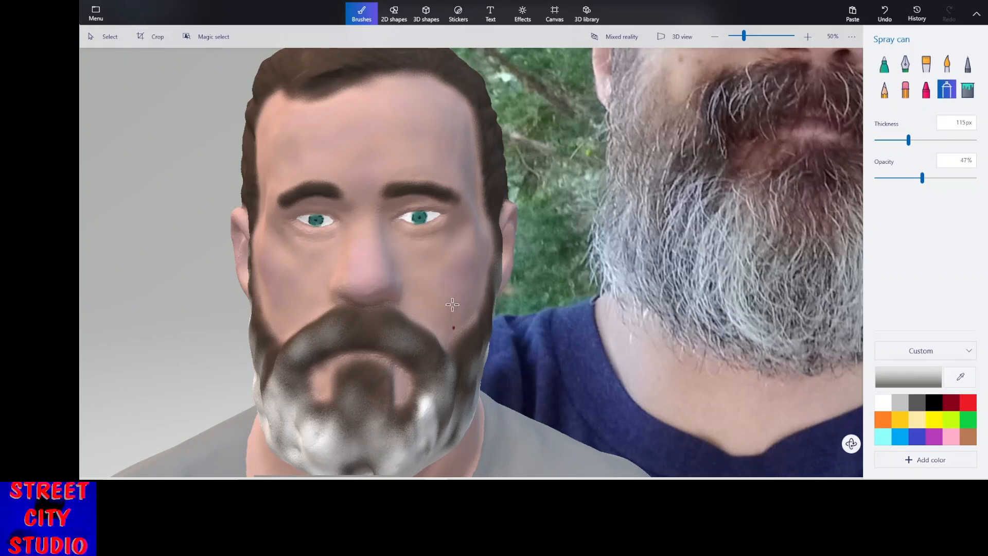
Spray light pink onto the peach-toned bust's nose with the 115 px spray can at 32% opacity.
{"action": "scroll", "coordinate": [452, 304], "scroll_direction": "down", "scroll_amount": 1}
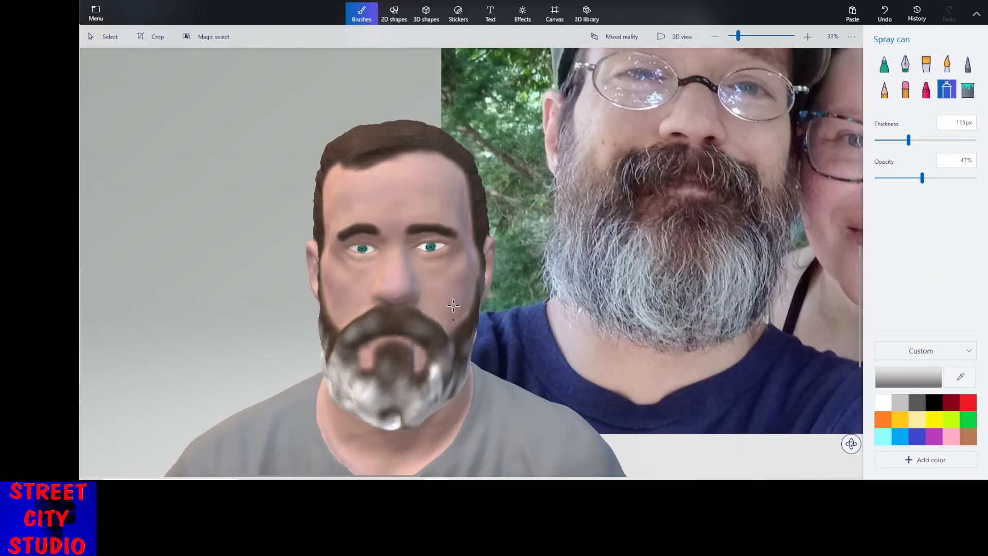
{"action": "scroll", "coordinate": [535, 321], "scroll_direction": "down", "scroll_amount": 1}
{"action": "scroll", "coordinate": [535, 321], "scroll_direction": "down", "scroll_amount": 2}
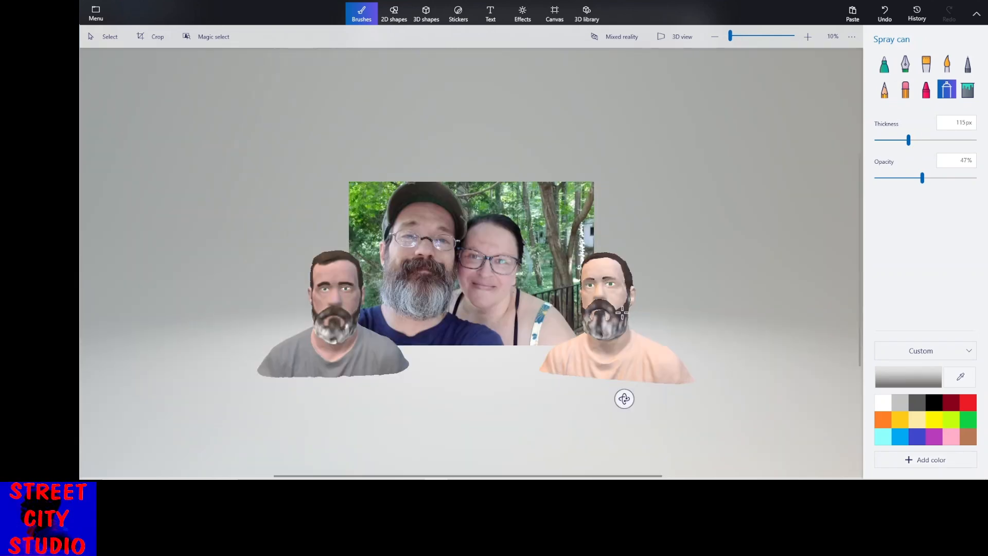
{"action": "scroll", "coordinate": [613, 314], "scroll_direction": "up", "scroll_amount": 2}
{"action": "scroll", "coordinate": [612, 313], "scroll_direction": "up", "scroll_amount": 1}
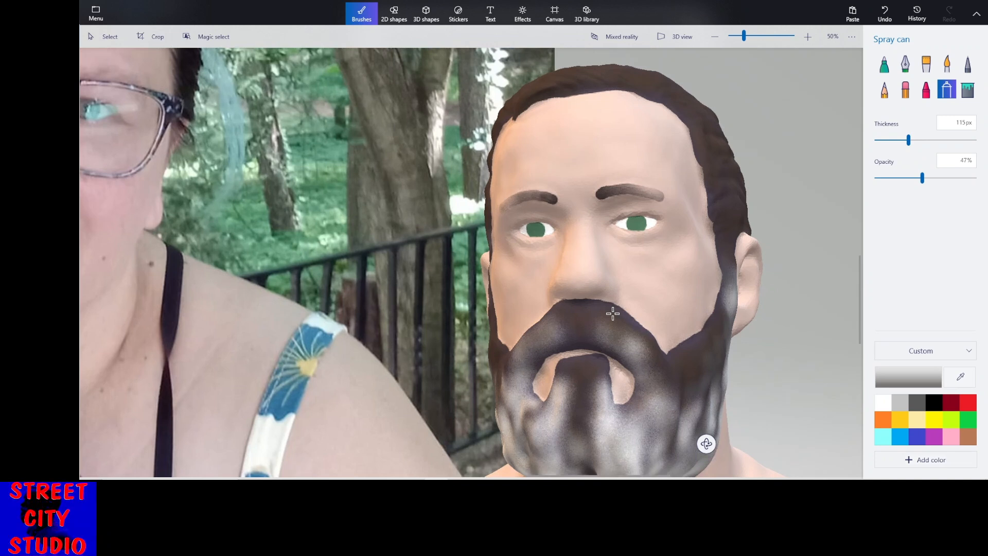
{"action": "scroll", "coordinate": [613, 313], "scroll_direction": "down", "scroll_amount": 1}
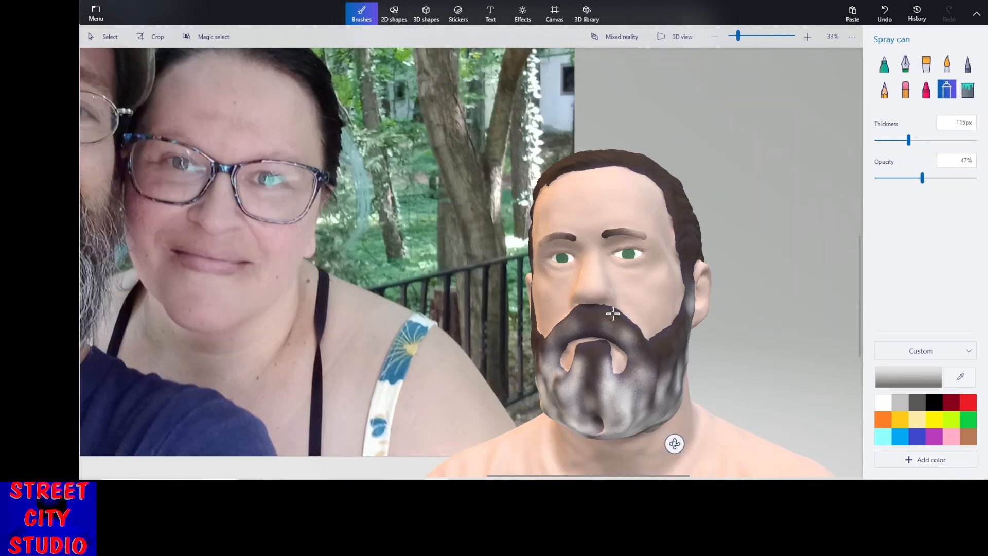
{"action": "left_click", "coordinate": [953, 437]}
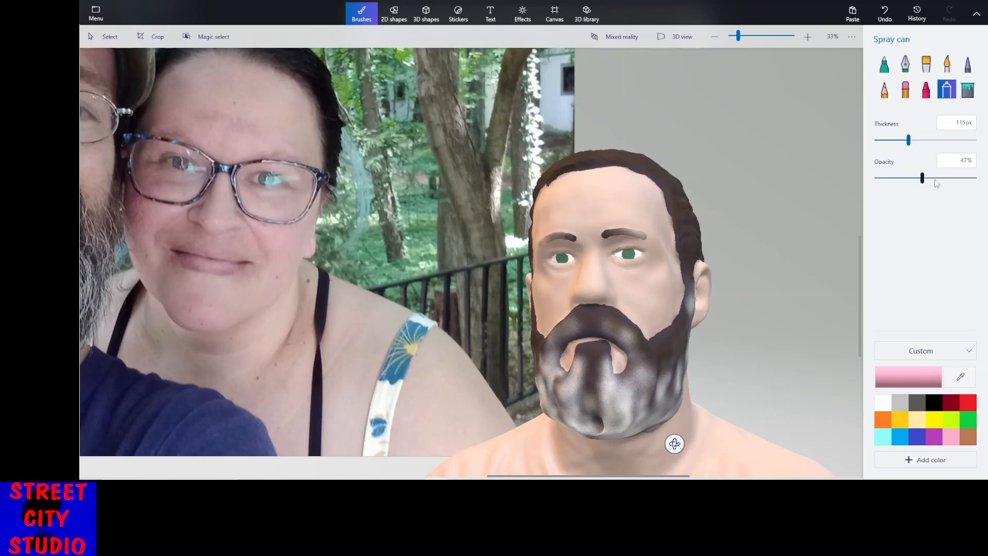
{"action": "left_click_drag", "start_coordinate": [923, 183], "coordinate": [909, 189]}
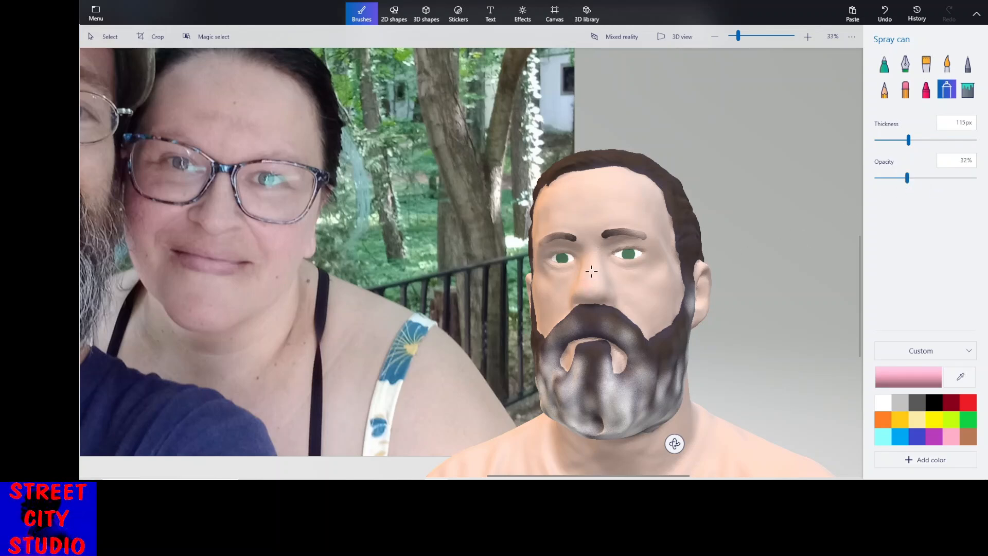
{"action": "mouse_move", "coordinate": [598, 282]}
{"action": "left_mouse_down"}
{"action": "mouse_move", "coordinate": [601, 292]}
{"action": "mouse_move", "coordinate": [662, 294]}
{"action": "left_mouse_up"}
Undo the last spray stroke and tint the bust's left cheek light pink at 19% opacity.
{"action": "left_click", "coordinate": [885, 15]}
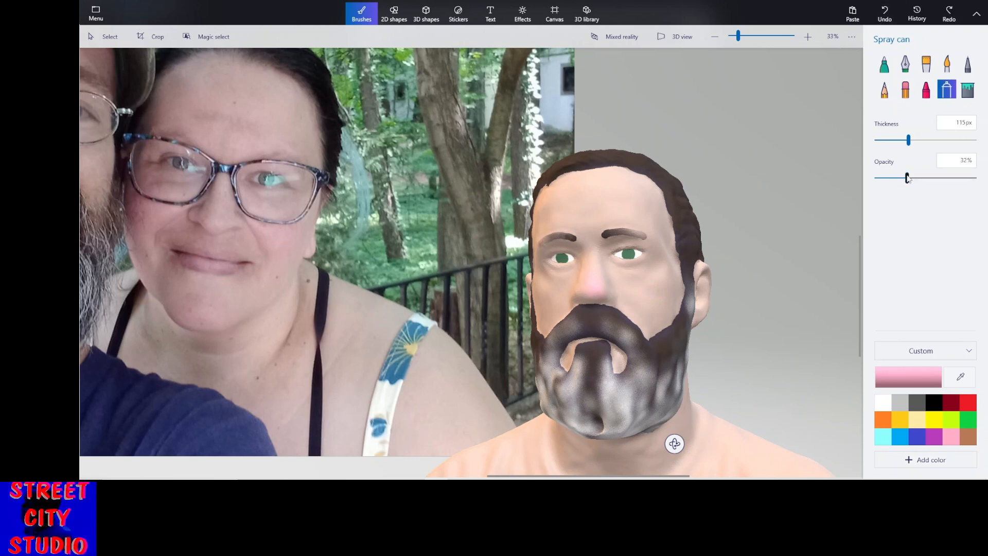
{"action": "left_click_drag", "start_coordinate": [908, 178], "coordinate": [895, 181]}
{"action": "mouse_move", "coordinate": [650, 286]}
{"action": "left_mouse_down"}
{"action": "mouse_move", "coordinate": [660, 278]}
{"action": "mouse_move", "coordinate": [636, 287]}
{"action": "mouse_move", "coordinate": [665, 291]}
{"action": "mouse_move", "coordinate": [658, 306]}
{"action": "mouse_move", "coordinate": [647, 296]}
{"action": "mouse_move", "coordinate": [660, 304]}
{"action": "left_mouse_up"}
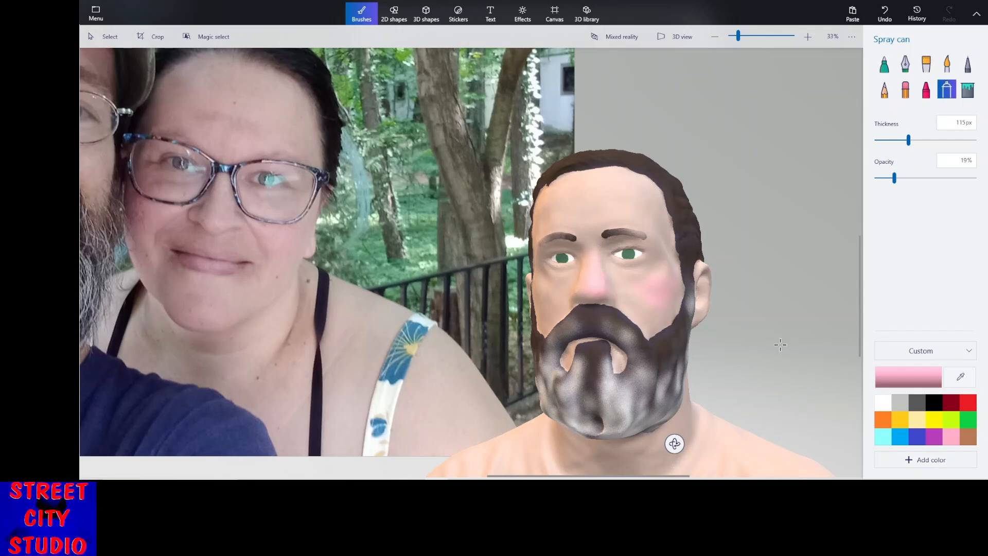
Sample the skin tone from the bust's face and blend it over the pink cheek and nose at 11% opacity.
{"action": "left_click", "coordinate": [960, 377]}
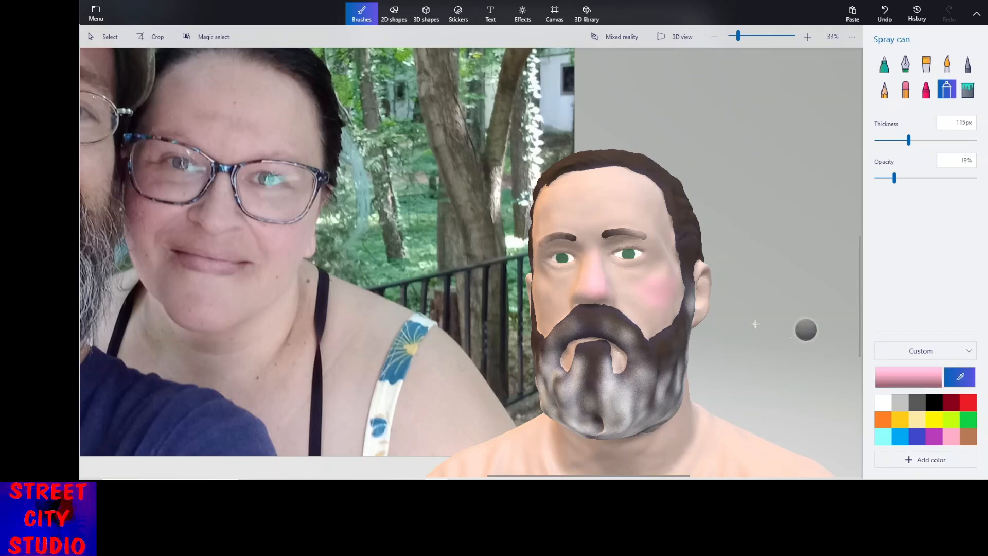
{"action": "left_click", "coordinate": [583, 212]}
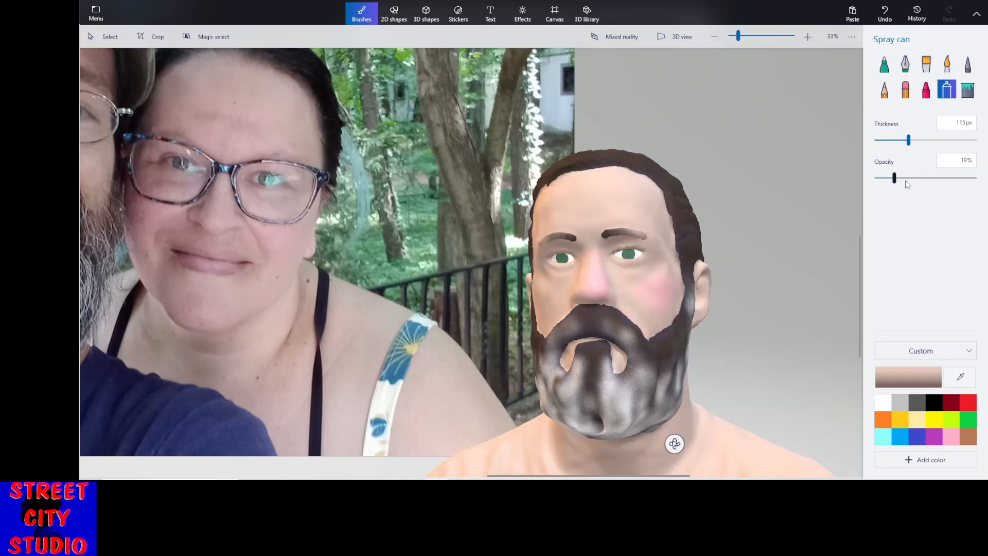
{"action": "left_click_drag", "start_coordinate": [894, 178], "coordinate": [886, 178]}
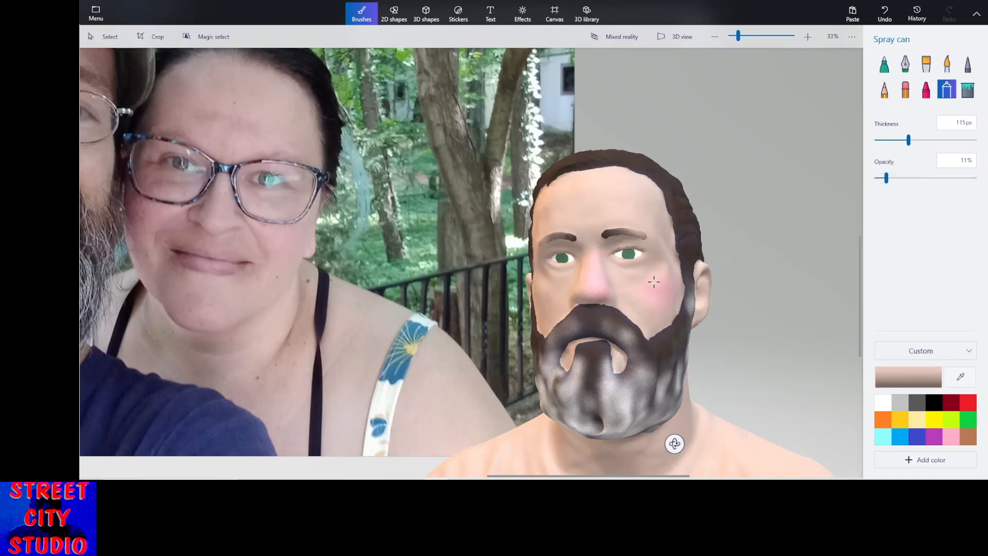
{"action": "mouse_move", "coordinate": [665, 291]}
{"action": "left_mouse_down"}
{"action": "mouse_move", "coordinate": [650, 308]}
{"action": "mouse_move", "coordinate": [657, 273]}
{"action": "mouse_move", "coordinate": [655, 289]}
{"action": "mouse_move", "coordinate": [674, 285]}
{"action": "mouse_move", "coordinate": [651, 289]}
{"action": "left_mouse_up"}
{"action": "middle_click_drag", "start_coordinate": [657, 308], "coordinate": [648, 312]}
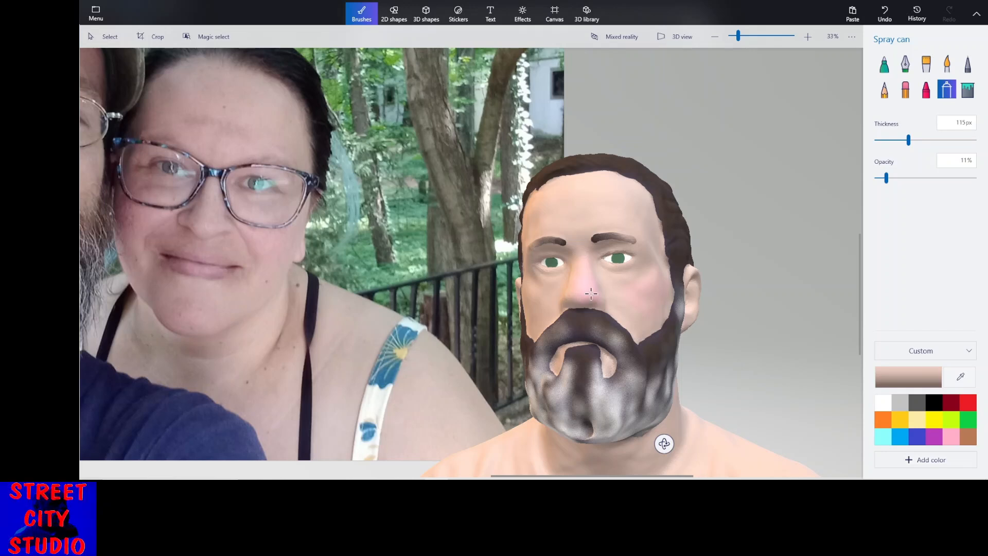
{"action": "mouse_move", "coordinate": [582, 282]}
{"action": "left_mouse_down"}
{"action": "mouse_move", "coordinate": [602, 291]}
{"action": "mouse_move", "coordinate": [574, 283]}
{"action": "mouse_move", "coordinate": [579, 296]}
{"action": "mouse_move", "coordinate": [601, 299]}
{"action": "mouse_move", "coordinate": [601, 287]}
{"action": "left_mouse_up"}
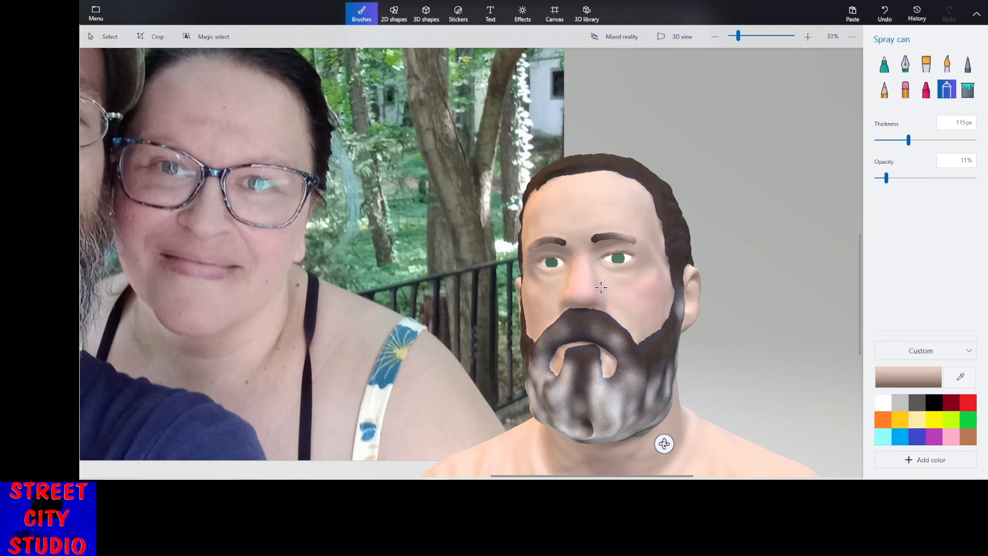
Compare the nose and cheek tones of the grey-shirted bust with the reference photo.
{"action": "scroll", "coordinate": [362, 246], "scroll_direction": "down", "scroll_amount": 4}
{"action": "scroll", "coordinate": [276, 240], "scroll_direction": "up", "scroll_amount": 4}
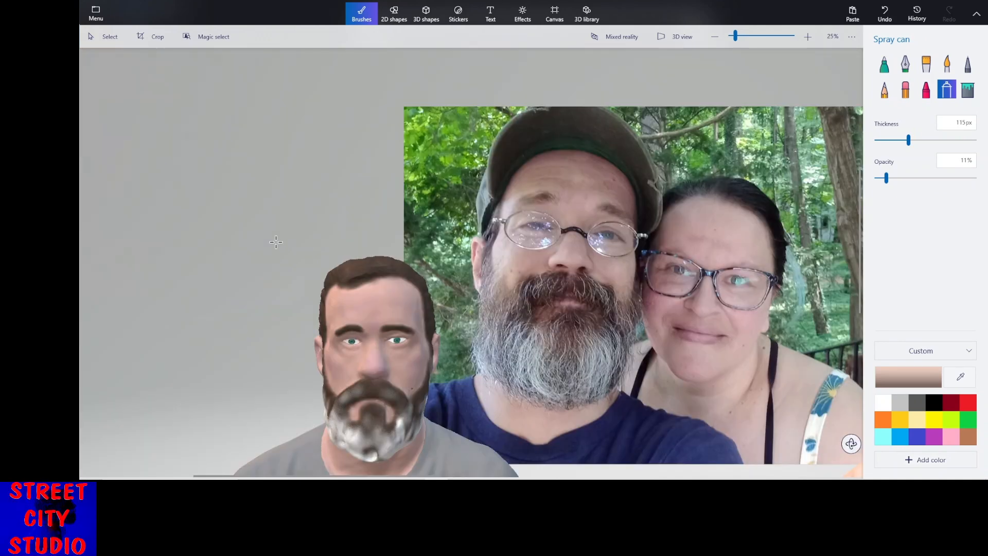
{"action": "scroll", "coordinate": [453, 294], "scroll_direction": "down", "scroll_amount": 4}
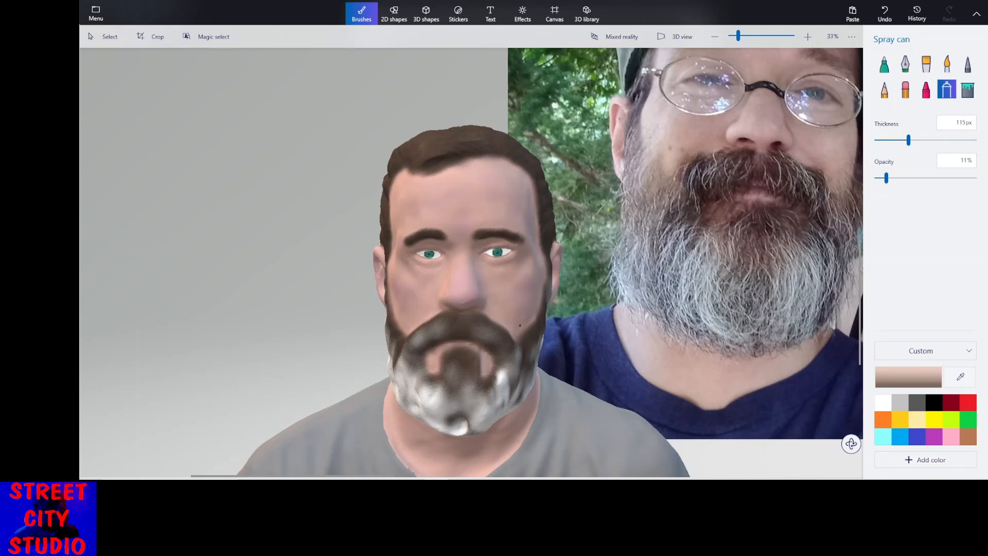
{"action": "mouse_move", "coordinate": [437, 479]}
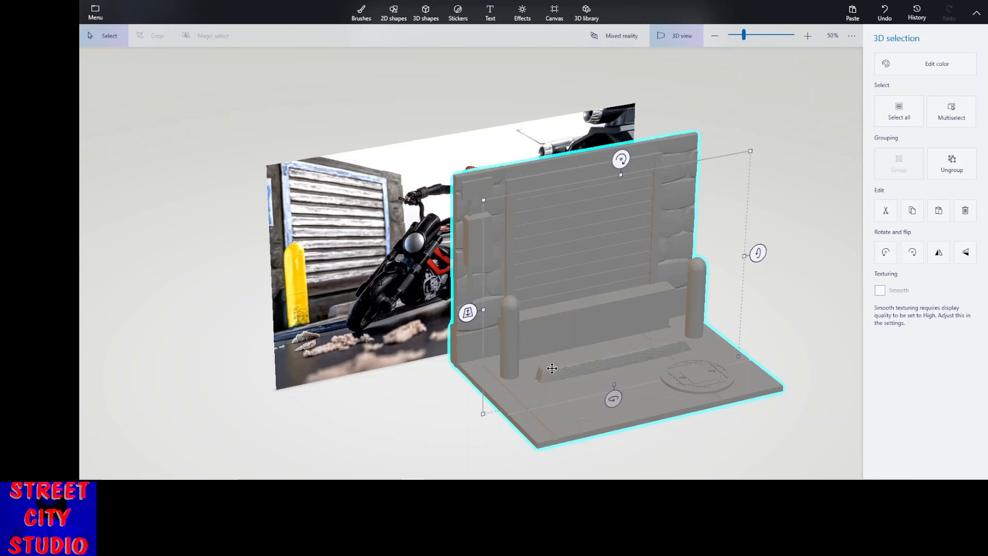
Slide the grey garage diorama aside to reveal the motorcycle photo behind it, and return it to its original place.
{"action": "left_click", "coordinate": [416, 409]}
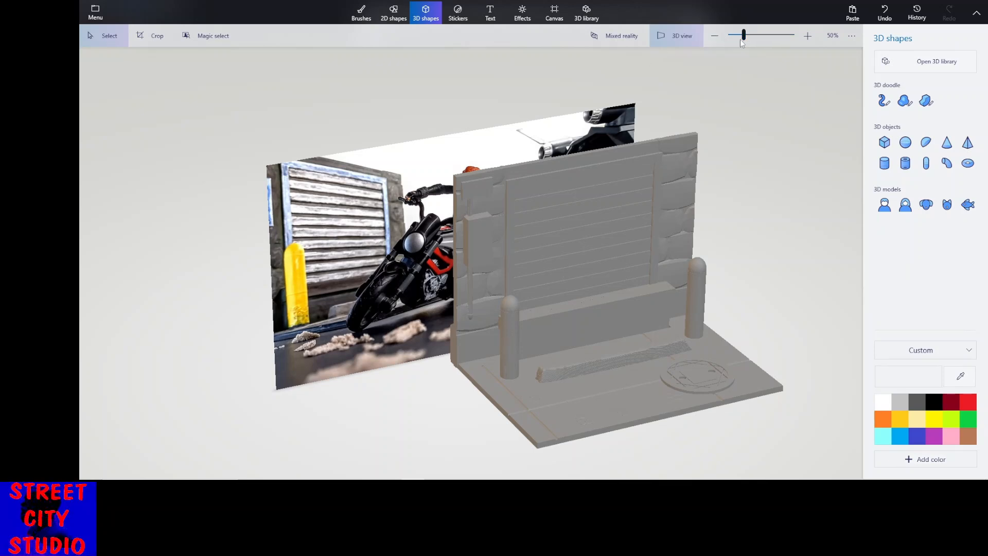
{"action": "left_click", "coordinate": [672, 39]}
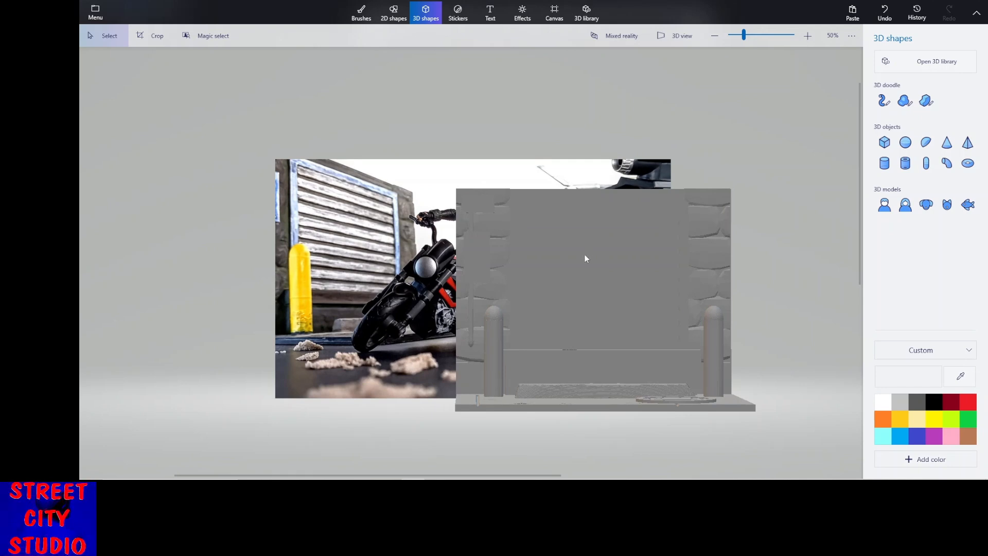
{"action": "left_click", "coordinate": [575, 277]}
{"action": "left_click_drag", "start_coordinate": [580, 286], "coordinate": [735, 291]}
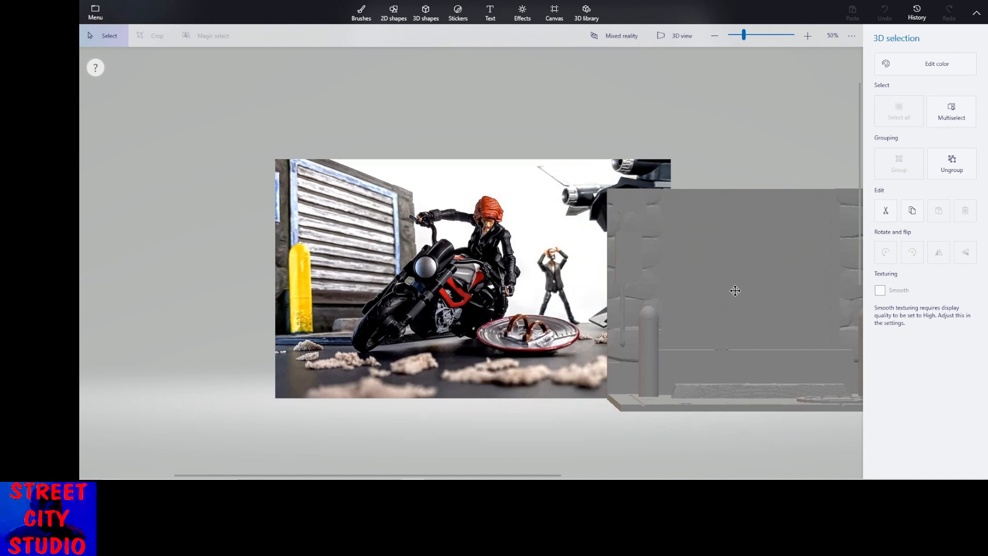
{"action": "left_click_drag", "start_coordinate": [735, 291], "coordinate": [624, 304]}
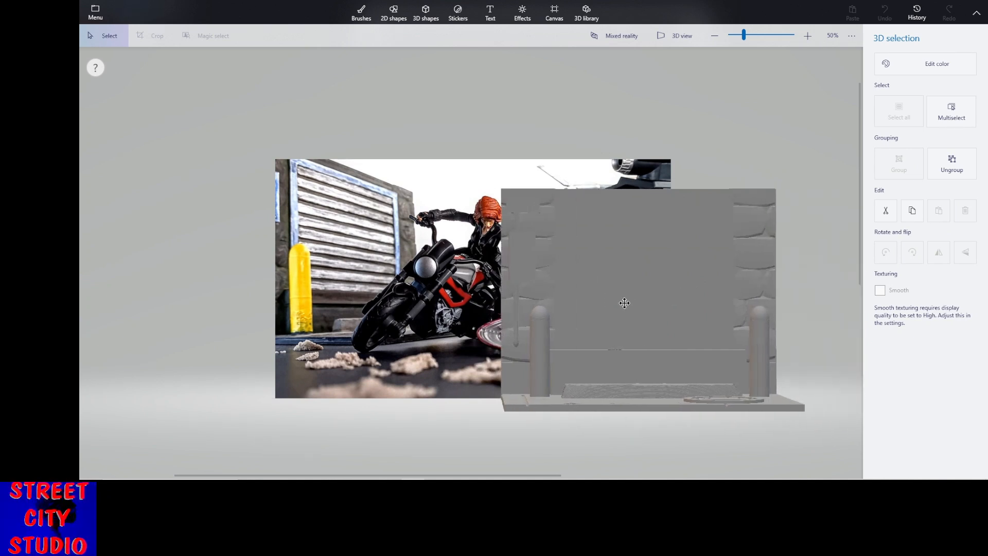
{"action": "left_click_drag", "start_coordinate": [625, 303], "coordinate": [575, 292]}
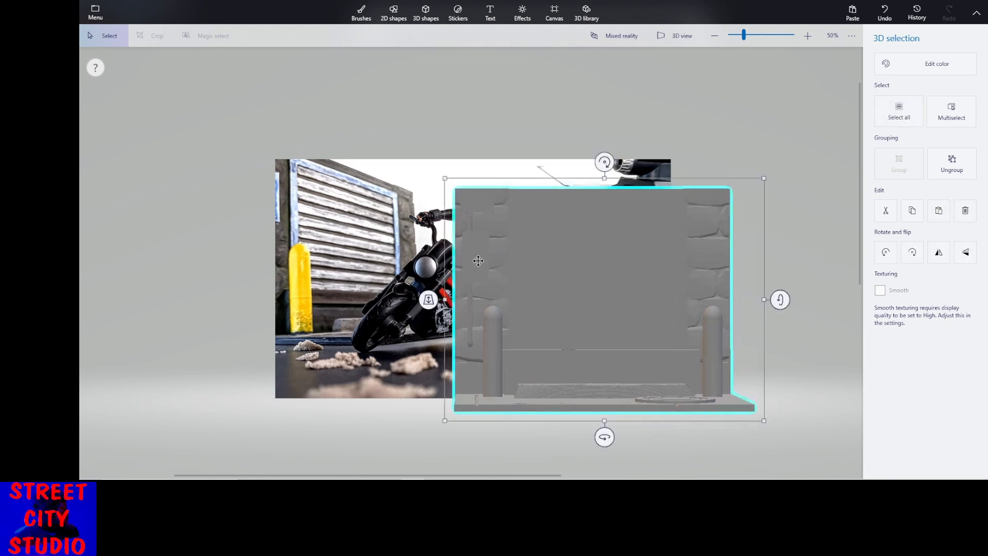
{"action": "left_click", "coordinate": [669, 34]}
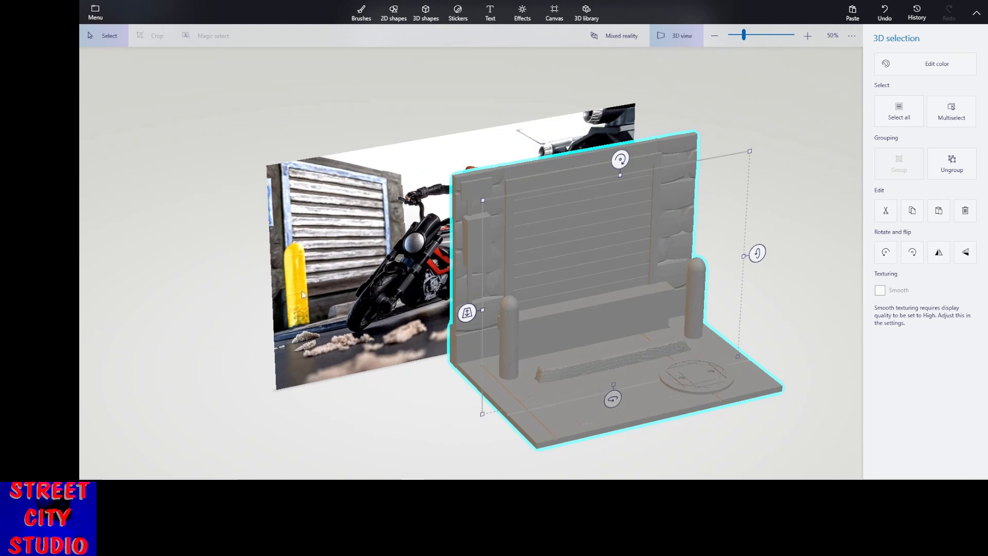
Sample the yellow of the photo's bollard as the colour for the 29 px marker.
{"action": "left_click", "coordinate": [430, 397]}
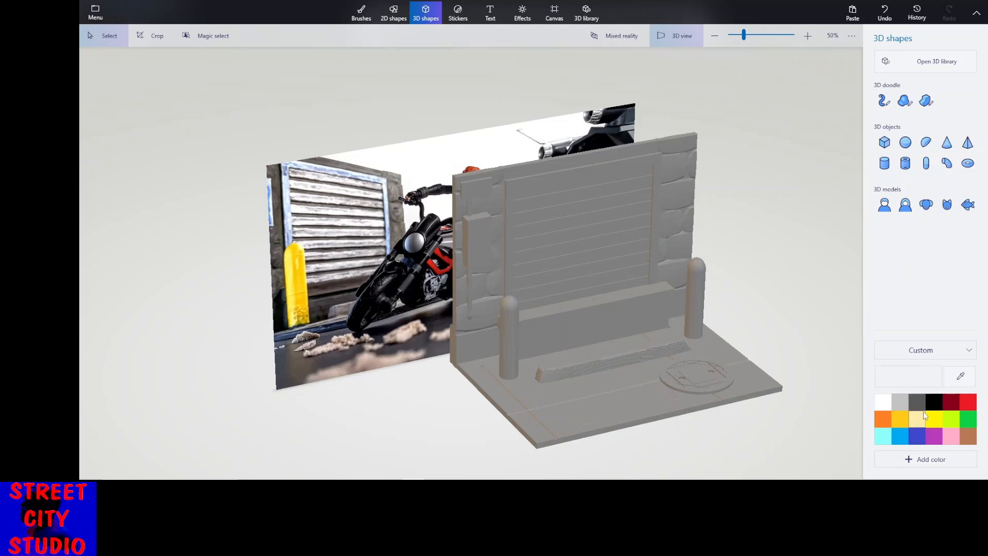
{"action": "left_click", "coordinate": [361, 13]}
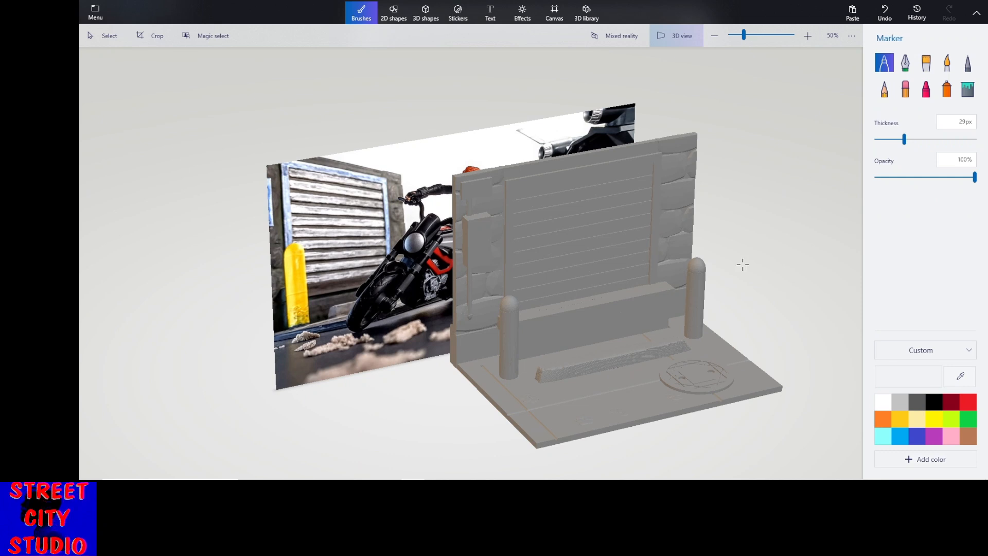
{"action": "left_click", "coordinate": [961, 375]}
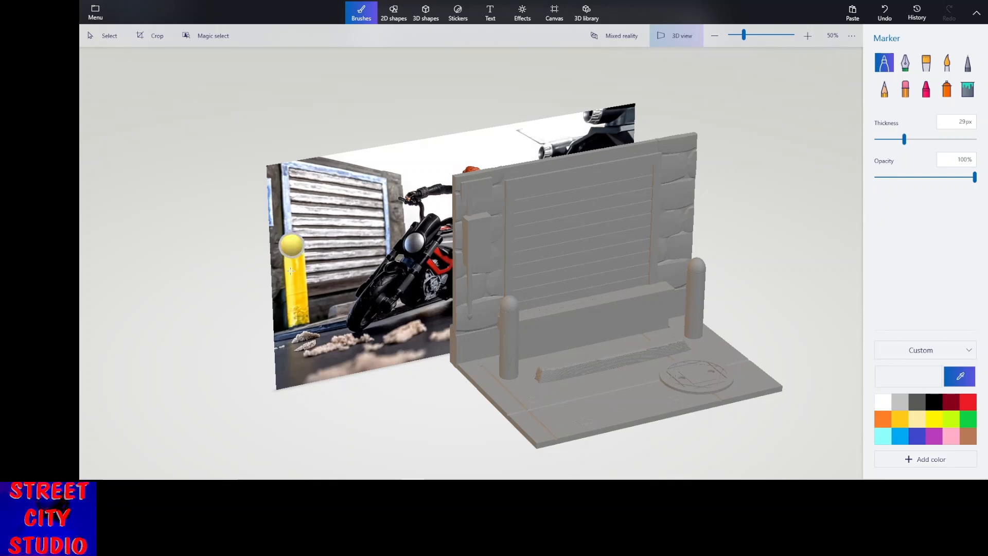
{"action": "left_click", "coordinate": [297, 275]}
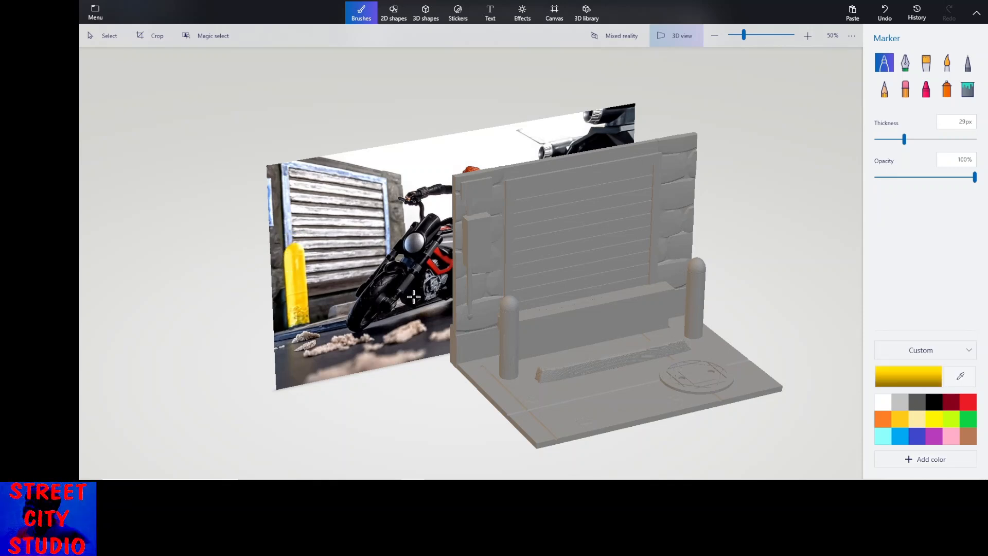
Paint the visible face of the diorama's left bollard yellow from its domed top to its base.
{"action": "scroll", "coordinate": [547, 350], "scroll_direction": "up", "scroll_amount": 5}
{"action": "left_click_drag", "start_coordinate": [455, 250], "coordinate": [447, 324]}
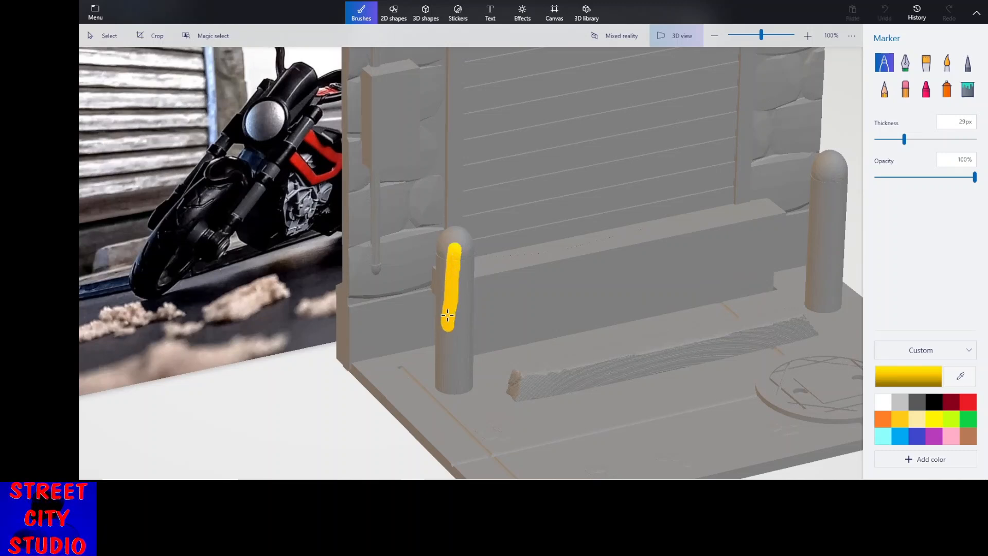
{"action": "mouse_move", "coordinate": [447, 280]}
{"action": "left_mouse_down"}
{"action": "mouse_move", "coordinate": [449, 237]}
{"action": "mouse_move", "coordinate": [445, 305]}
{"action": "left_mouse_up"}
{"action": "mouse_move", "coordinate": [457, 234]}
{"action": "left_mouse_down"}
{"action": "mouse_move", "coordinate": [452, 370]}
{"action": "mouse_move", "coordinate": [444, 325]}
{"action": "left_mouse_up"}
{"action": "mouse_move", "coordinate": [444, 252]}
{"action": "left_mouse_down"}
{"action": "mouse_move", "coordinate": [437, 346]}
{"action": "mouse_move", "coordinate": [465, 329]}
{"action": "mouse_move", "coordinate": [464, 379]}
{"action": "mouse_move", "coordinate": [470, 243]}
{"action": "mouse_move", "coordinate": [440, 284]}
{"action": "mouse_move", "coordinate": [443, 308]}
{"action": "left_mouse_up"}
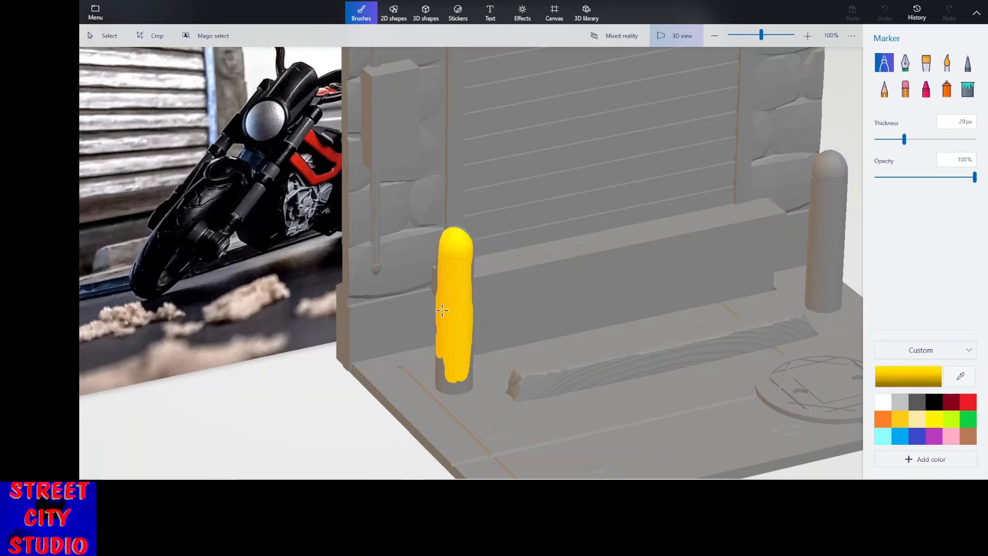
{"action": "mouse_move", "coordinate": [439, 366]}
{"action": "left_mouse_down"}
{"action": "mouse_move", "coordinate": [446, 383]}
{"action": "mouse_move", "coordinate": [459, 383]}
{"action": "left_mouse_up"}
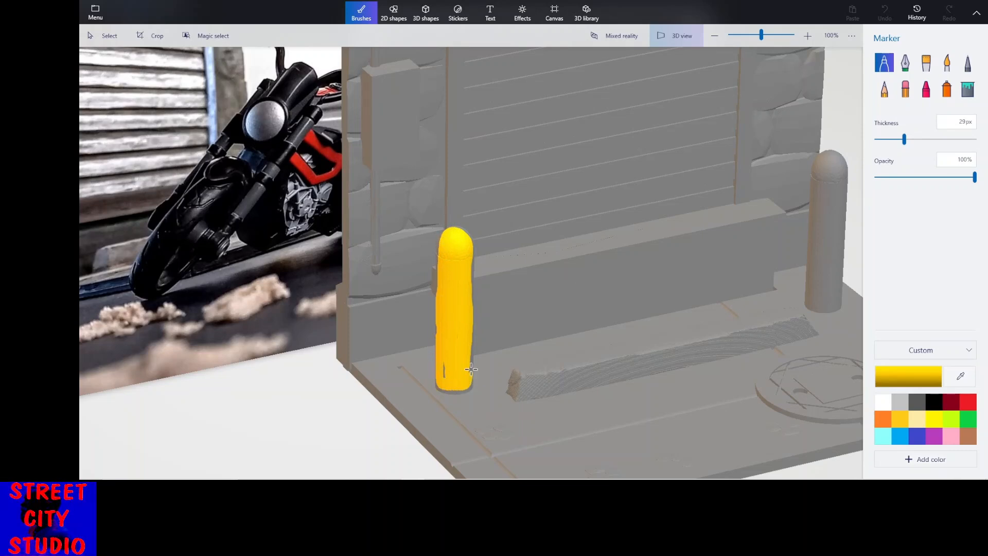
{"action": "left_click_drag", "start_coordinate": [471, 349], "coordinate": [471, 350]}
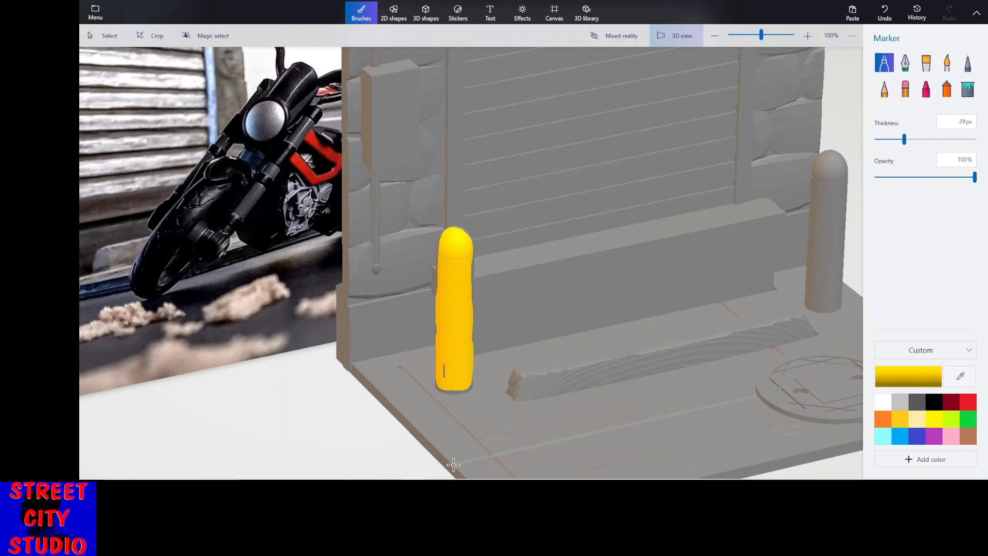
Leave 3D view and cover the remaining grey along the left bollard's inner edge with yellow.
{"action": "left_click", "coordinate": [690, 36]}
{"action": "scroll", "coordinate": [554, 340], "scroll_direction": "up", "scroll_amount": 5}
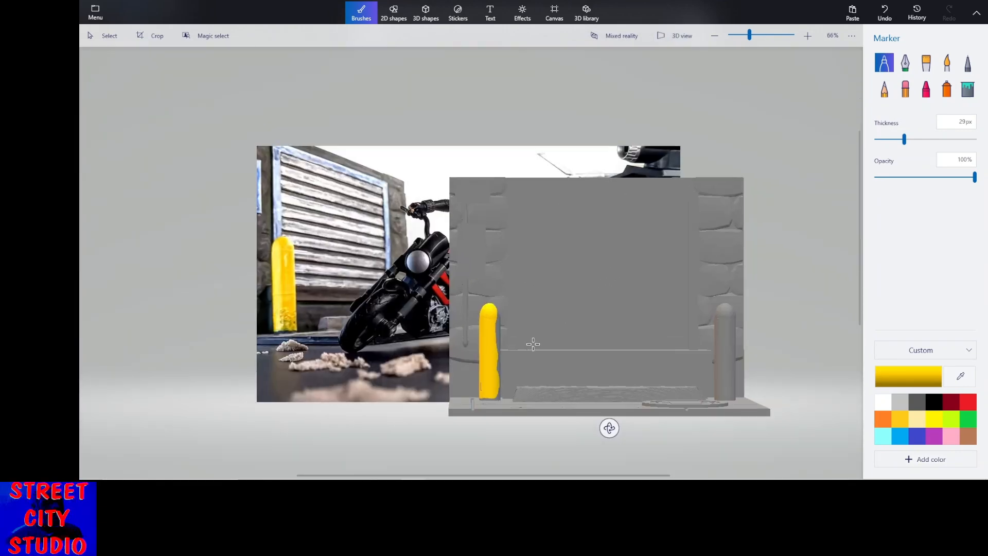
{"action": "middle_click_drag", "start_coordinate": [598, 372], "coordinate": [470, 314]}
{"action": "mouse_move", "coordinate": [339, 212]}
{"action": "left_mouse_down"}
{"action": "mouse_move", "coordinate": [334, 288]}
{"action": "mouse_move", "coordinate": [341, 250]}
{"action": "mouse_move", "coordinate": [348, 389]}
{"action": "mouse_move", "coordinate": [348, 353]}
{"action": "left_mouse_up"}
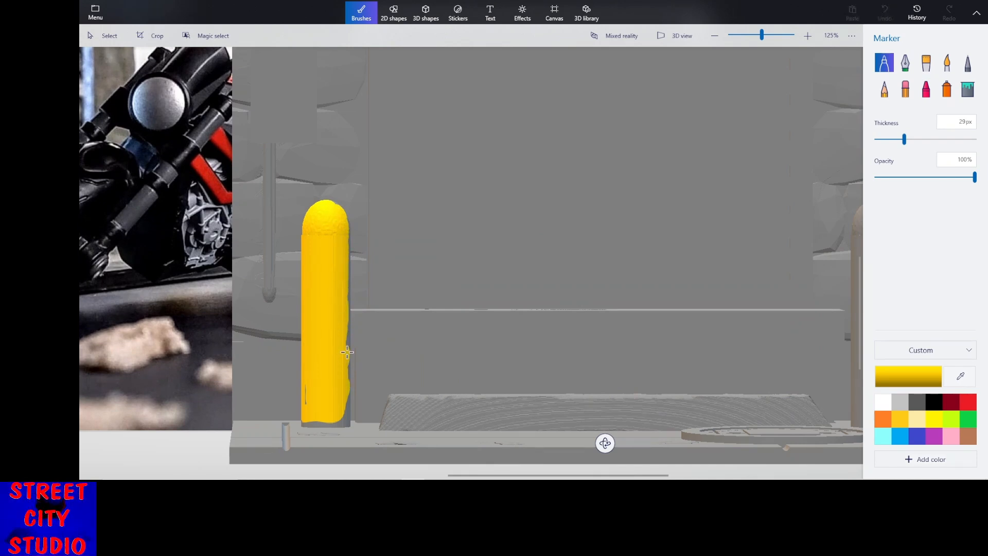
{"action": "mouse_move", "coordinate": [345, 312]}
{"action": "left_mouse_down"}
{"action": "mouse_move", "coordinate": [349, 246]}
{"action": "mouse_move", "coordinate": [345, 272]}
{"action": "left_mouse_up"}
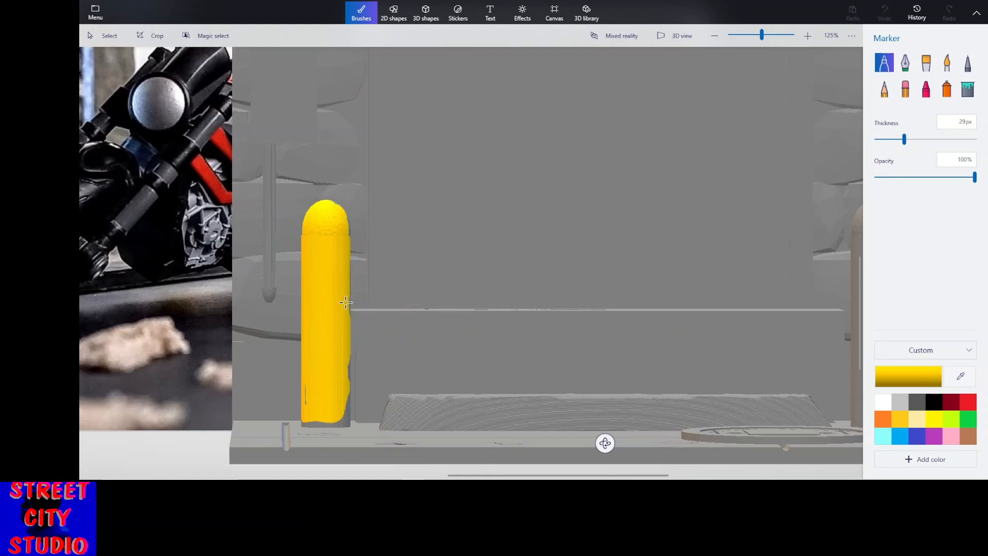
{"action": "mouse_move", "coordinate": [342, 365]}
{"action": "left_mouse_down"}
{"action": "mouse_move", "coordinate": [347, 378]}
{"action": "mouse_move", "coordinate": [350, 370]}
{"action": "mouse_move", "coordinate": [309, 401]}
{"action": "mouse_move", "coordinate": [347, 409]}
{"action": "mouse_move", "coordinate": [346, 389]}
{"action": "left_mouse_up"}
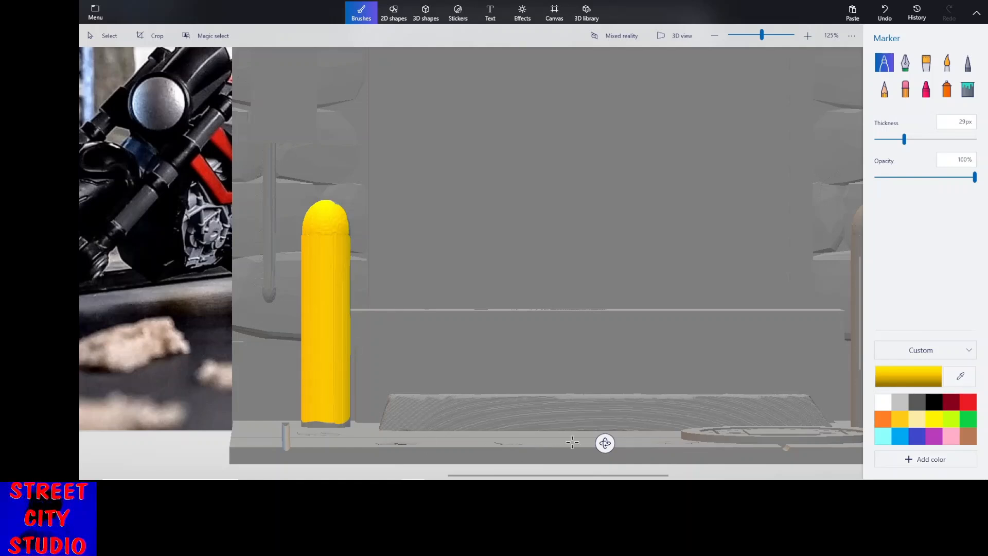
Turn the diorama slightly and paint the left bollard's newly exposed side yellow from dome to base.
{"action": "left_click_drag", "start_coordinate": [604, 443], "coordinate": [536, 432]}
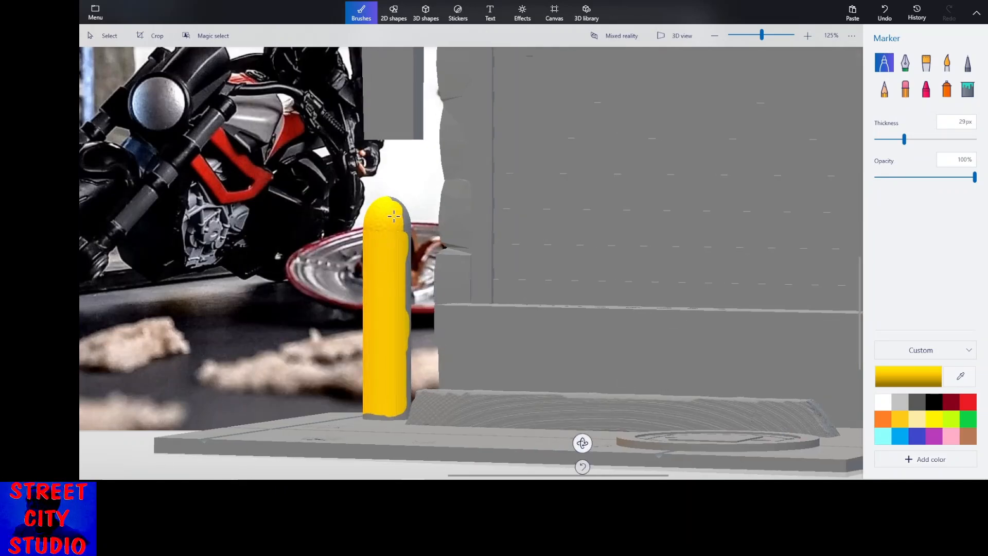
{"action": "left_click_drag", "start_coordinate": [400, 206], "coordinate": [401, 301]}
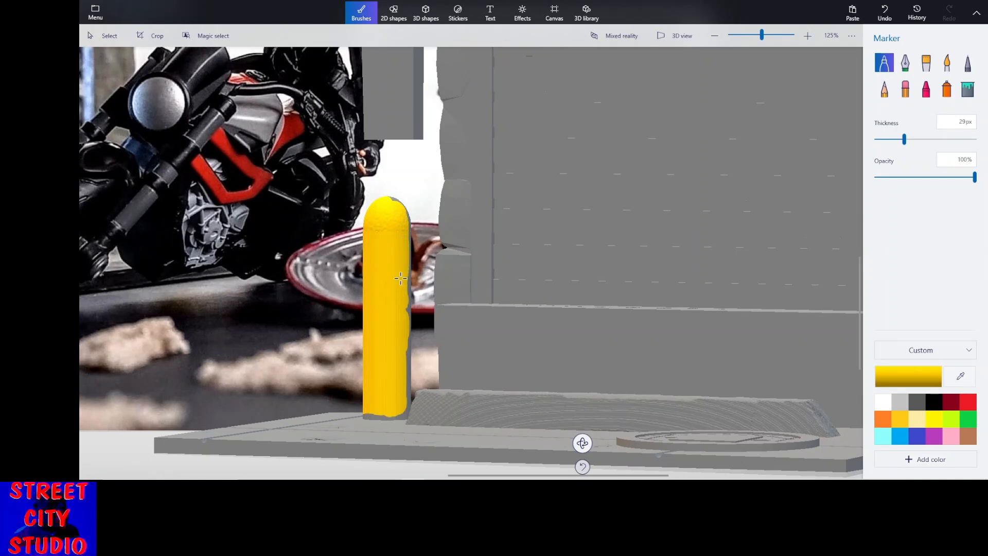
{"action": "left_click_drag", "start_coordinate": [408, 265], "coordinate": [408, 283]}
{"action": "left_click_drag", "start_coordinate": [403, 316], "coordinate": [403, 341]}
{"action": "mouse_move", "coordinate": [405, 295]}
{"action": "left_mouse_down"}
{"action": "mouse_move", "coordinate": [405, 391]}
{"action": "mouse_move", "coordinate": [361, 416]}
{"action": "left_mouse_up"}
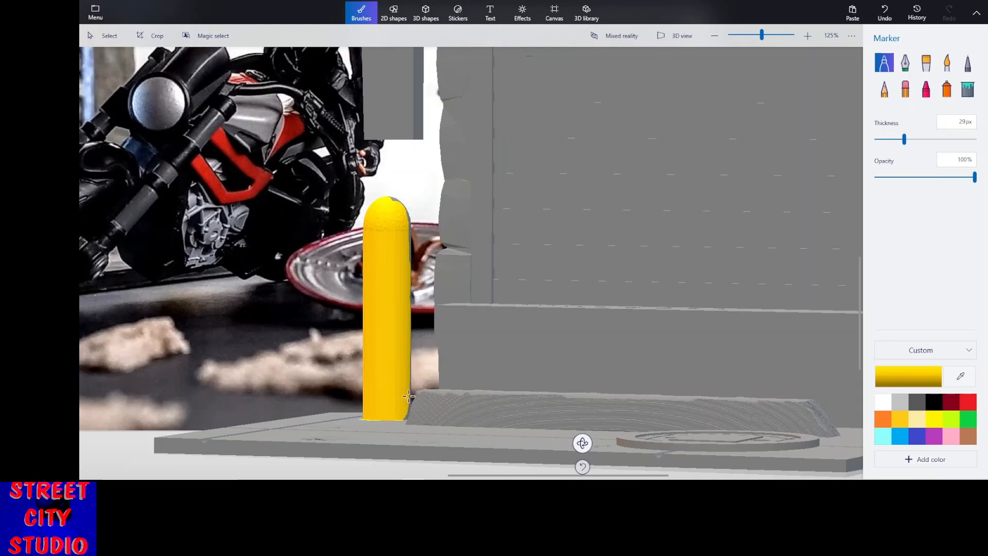
Paint the front of the diorama's right bollard yellow, from the dome down most of its shaft.
{"action": "left_click_drag", "start_coordinate": [582, 444], "coordinate": [612, 444]}
{"action": "scroll", "coordinate": [503, 287], "scroll_direction": "down", "scroll_amount": 1}
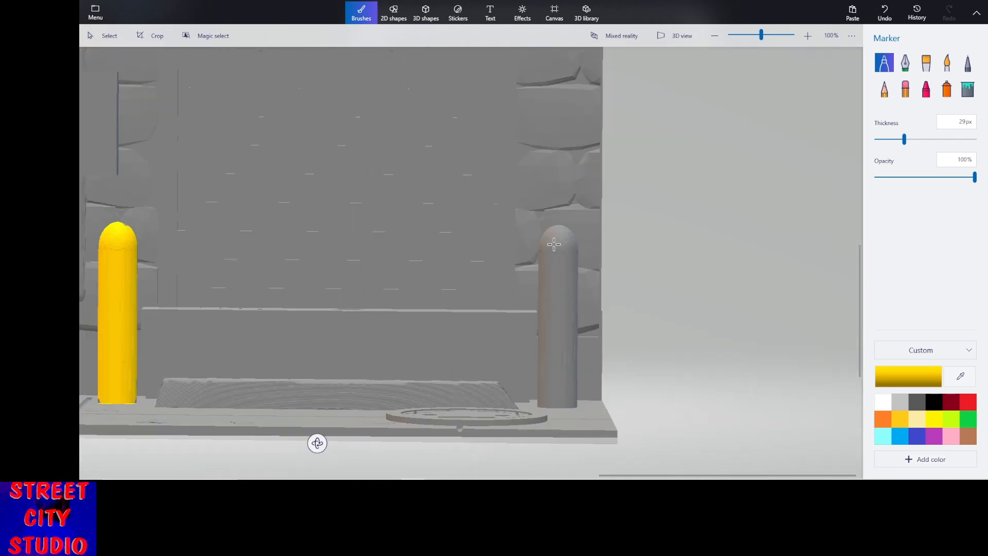
{"action": "mouse_move", "coordinate": [555, 242]}
{"action": "left_mouse_down"}
{"action": "mouse_move", "coordinate": [566, 255]}
{"action": "mouse_move", "coordinate": [553, 247]}
{"action": "mouse_move", "coordinate": [559, 286]}
{"action": "mouse_move", "coordinate": [544, 267]}
{"action": "mouse_move", "coordinate": [549, 329]}
{"action": "mouse_move", "coordinate": [557, 289]}
{"action": "mouse_move", "coordinate": [562, 323]}
{"action": "mouse_move", "coordinate": [569, 238]}
{"action": "left_mouse_up"}
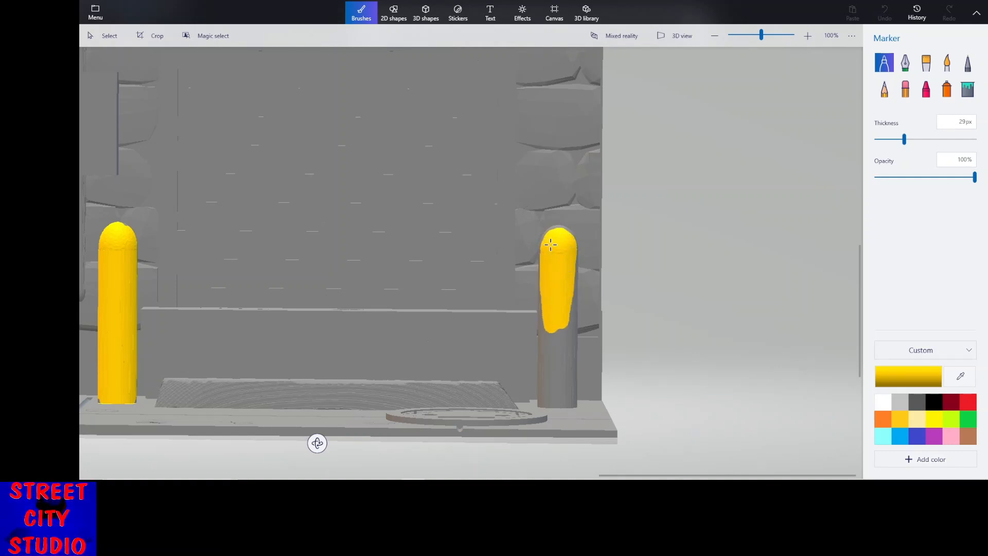
{"action": "mouse_move", "coordinate": [567, 323]}
{"action": "left_mouse_down"}
{"action": "mouse_move", "coordinate": [562, 347]}
{"action": "mouse_move", "coordinate": [567, 278]}
{"action": "left_mouse_up"}
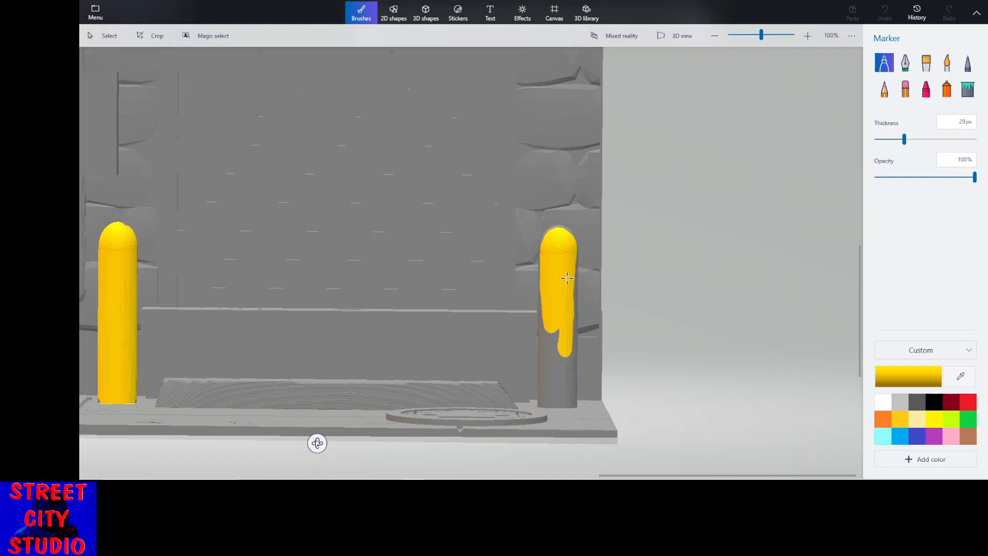
{"action": "mouse_move", "coordinate": [569, 316]}
{"action": "left_mouse_down"}
{"action": "mouse_move", "coordinate": [573, 278]}
{"action": "mouse_move", "coordinate": [564, 358]}
{"action": "mouse_move", "coordinate": [557, 311]}
{"action": "mouse_move", "coordinate": [556, 391]}
{"action": "mouse_move", "coordinate": [550, 278]}
{"action": "left_mouse_up"}
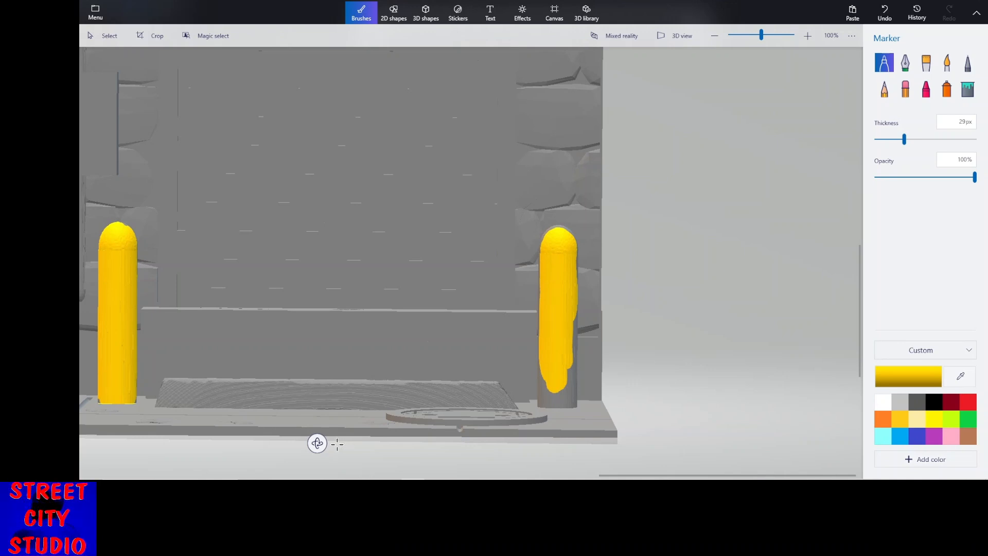
Undo the stray yellow mark and paint the right bollard's outer side yellow with the diorama turned sideways.
{"action": "left_click_drag", "start_coordinate": [309, 442], "coordinate": [273, 441]}
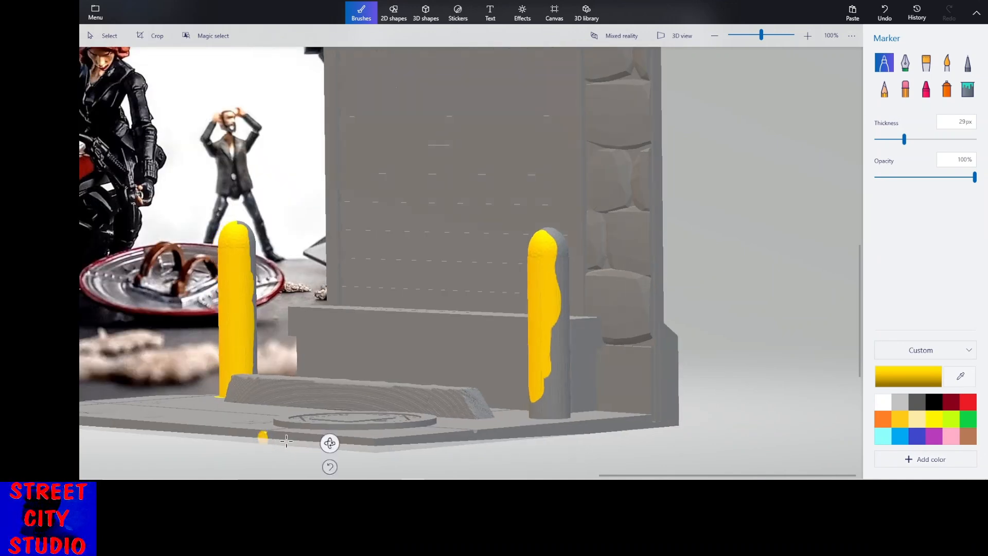
{"action": "left_click", "coordinate": [885, 13]}
{"action": "left_click_drag", "start_coordinate": [330, 443], "coordinate": [291, 443]}
{"action": "left_click_drag", "start_coordinate": [444, 250], "coordinate": [451, 405]}
{"action": "mouse_move", "coordinate": [443, 333]}
{"action": "left_mouse_down"}
{"action": "mouse_move", "coordinate": [448, 401]}
{"action": "mouse_move", "coordinate": [440, 413]}
{"action": "mouse_move", "coordinate": [434, 405]}
{"action": "mouse_move", "coordinate": [436, 425]}
{"action": "mouse_move", "coordinate": [448, 427]}
{"action": "mouse_move", "coordinate": [464, 404]}
{"action": "mouse_move", "coordinate": [457, 319]}
{"action": "left_mouse_up"}
{"action": "mouse_move", "coordinate": [452, 248]}
{"action": "left_mouse_down"}
{"action": "mouse_move", "coordinate": [467, 289]}
{"action": "mouse_move", "coordinate": [463, 275]}
{"action": "mouse_move", "coordinate": [469, 409]}
{"action": "mouse_move", "coordinate": [439, 430]}
{"action": "mouse_move", "coordinate": [470, 428]}
{"action": "left_mouse_up"}
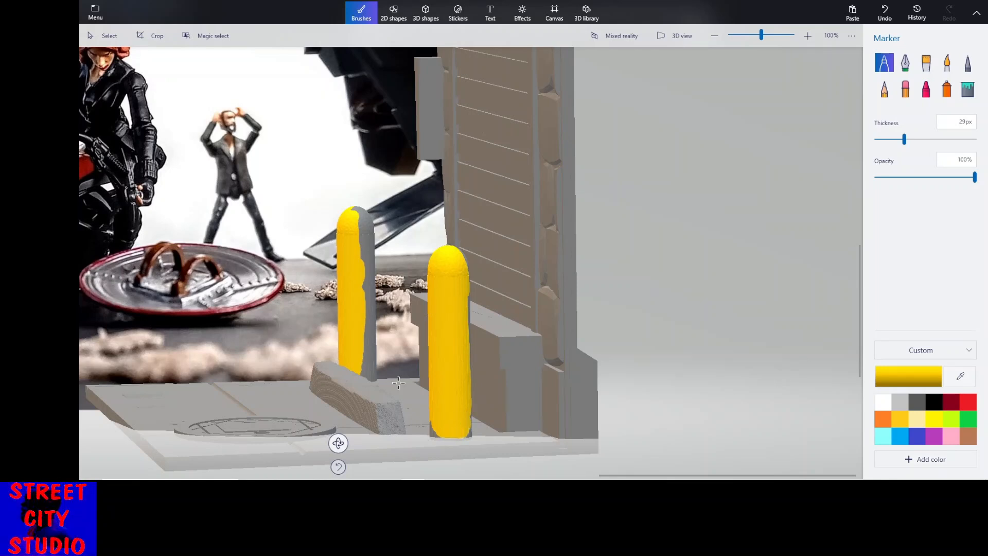
Paint the far bollard's grey side and dome yellow and touch up the near bollard's rear edge.
{"action": "mouse_move", "coordinate": [365, 363]}
{"action": "left_mouse_down"}
{"action": "mouse_move", "coordinate": [356, 216]}
{"action": "mouse_move", "coordinate": [373, 287]}
{"action": "mouse_move", "coordinate": [371, 264]}
{"action": "left_mouse_up"}
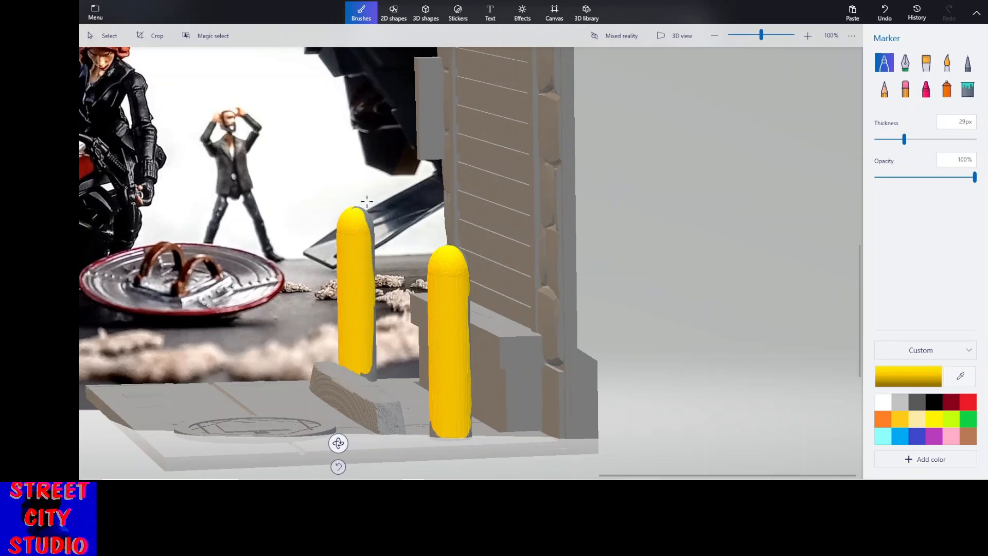
{"action": "left_click_drag", "start_coordinate": [354, 213], "coordinate": [354, 210]}
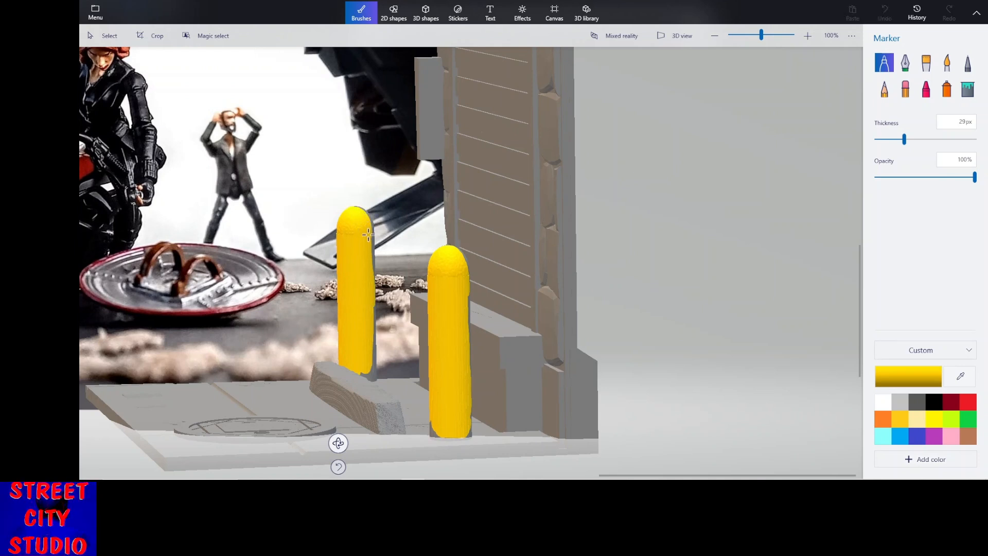
{"action": "left_click_drag", "start_coordinate": [371, 254], "coordinate": [373, 270]}
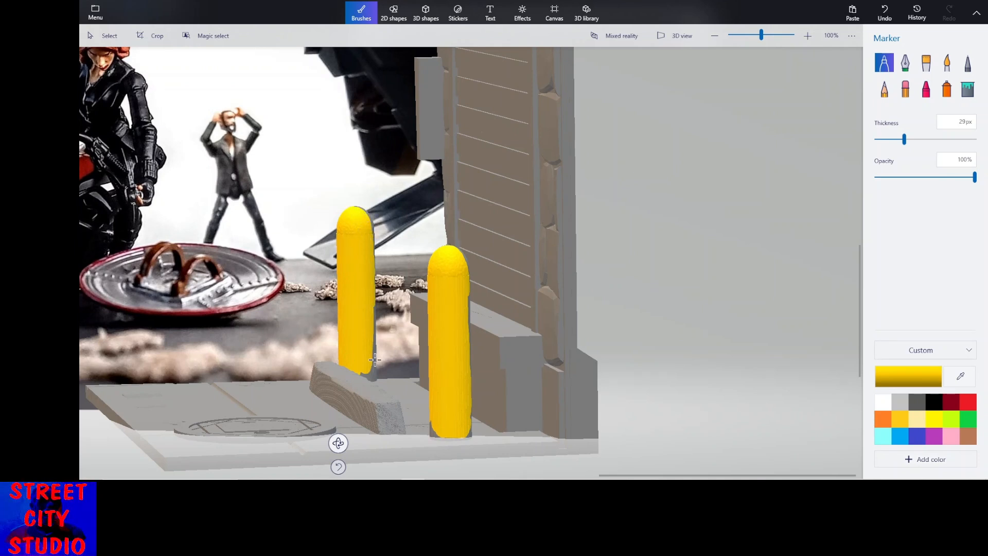
{"action": "mouse_move", "coordinate": [374, 360]}
{"action": "left_mouse_down"}
{"action": "mouse_move", "coordinate": [368, 305]}
{"action": "mouse_move", "coordinate": [374, 330]}
{"action": "left_mouse_up"}
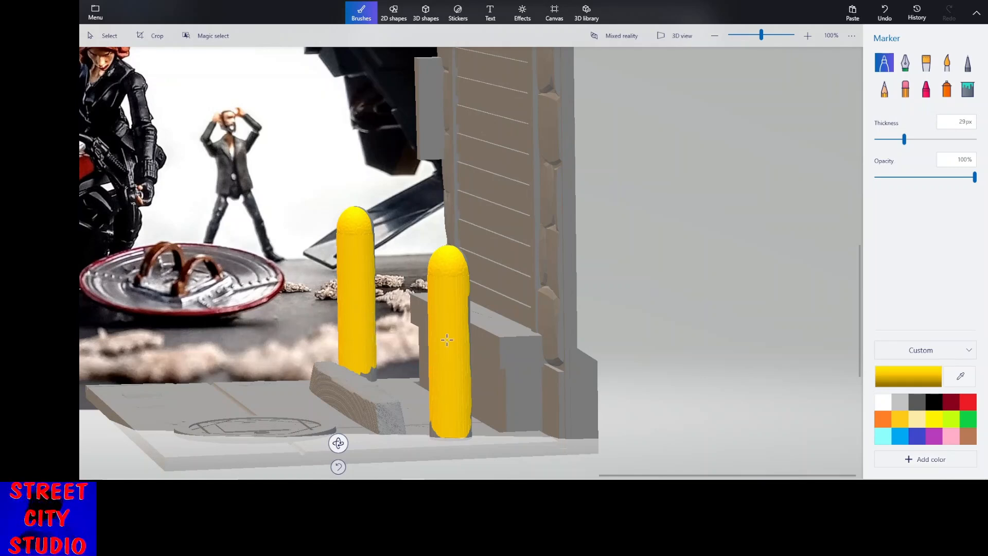
{"action": "left_click_drag", "start_coordinate": [465, 293], "coordinate": [467, 330]}
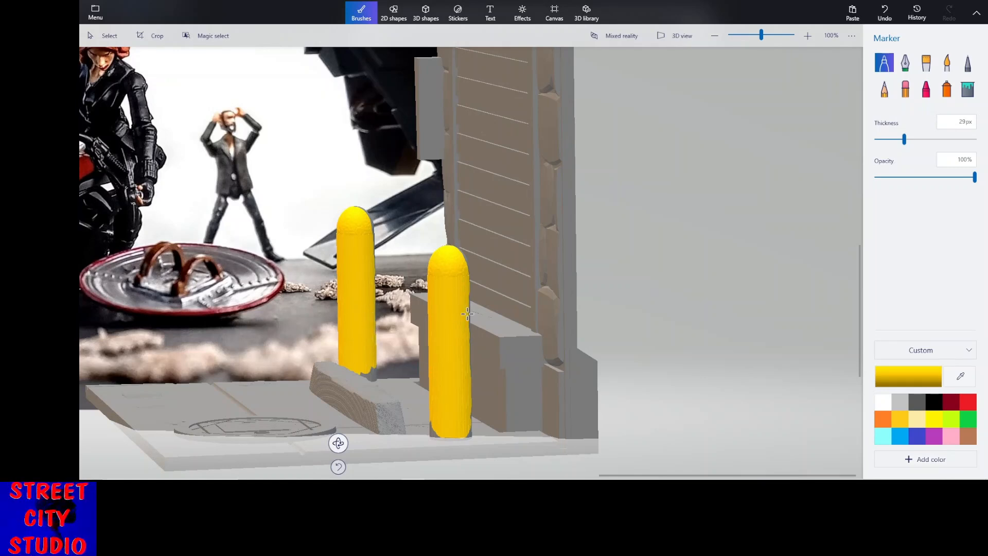
{"action": "left_click_drag", "start_coordinate": [469, 291], "coordinate": [466, 338]}
Turn the diorama the opposite way, paint the right bollard's inner side yellow, and return to the front.
{"action": "left_click_drag", "start_coordinate": [344, 465], "coordinate": [376, 478]}
{"action": "mouse_move", "coordinate": [480, 466]}
{"action": "left_mouse_down"}
{"action": "mouse_move", "coordinate": [489, 465]}
{"action": "mouse_move", "coordinate": [490, 452]}
{"action": "mouse_move", "coordinate": [492, 463]}
{"action": "left_mouse_up"}
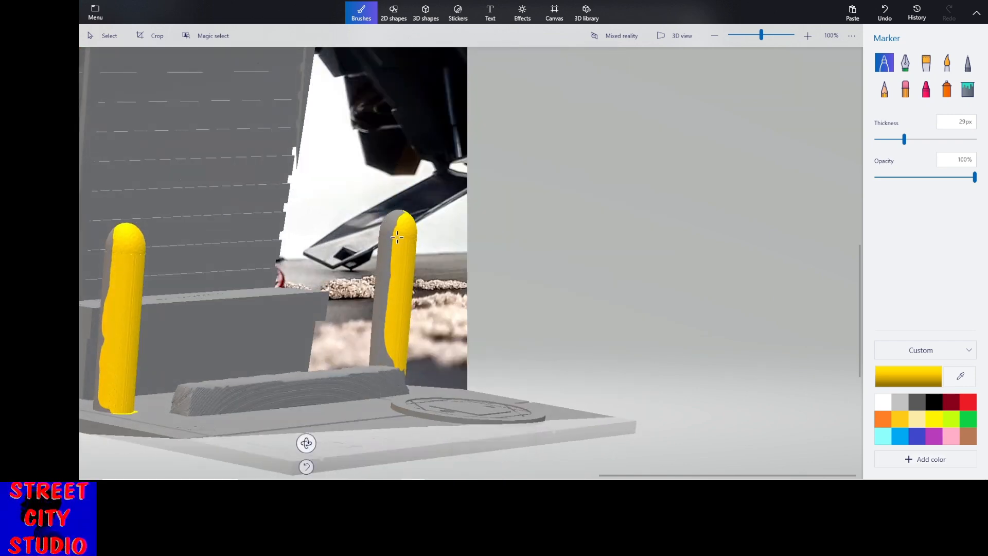
{"action": "mouse_move", "coordinate": [405, 215]}
{"action": "left_mouse_down"}
{"action": "mouse_move", "coordinate": [382, 351]}
{"action": "mouse_move", "coordinate": [385, 222]}
{"action": "mouse_move", "coordinate": [381, 234]}
{"action": "left_mouse_up"}
{"action": "left_click_drag", "start_coordinate": [382, 278], "coordinate": [380, 292]}
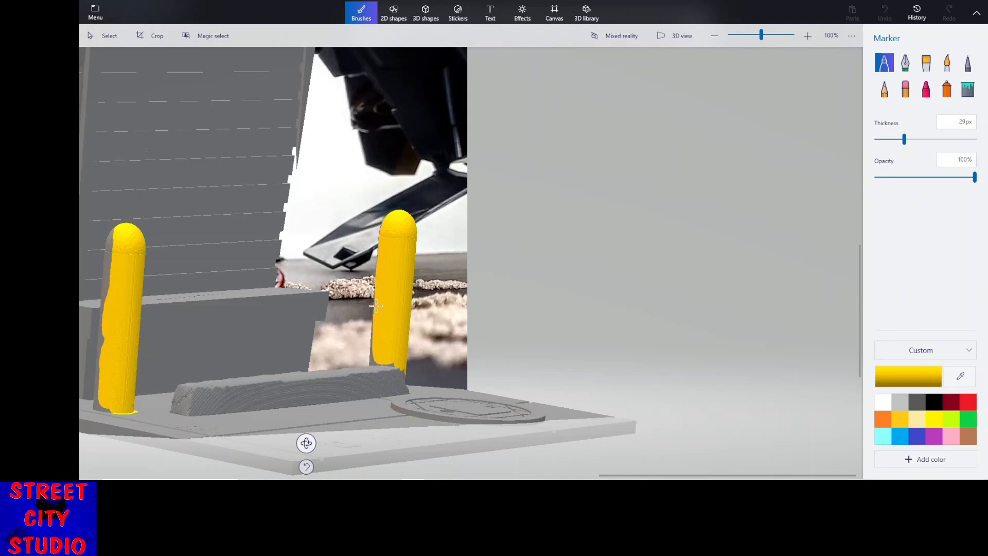
{"action": "left_click_drag", "start_coordinate": [376, 342], "coordinate": [379, 349]}
{"action": "scroll", "coordinate": [466, 313], "scroll_direction": "down", "scroll_amount": 2}
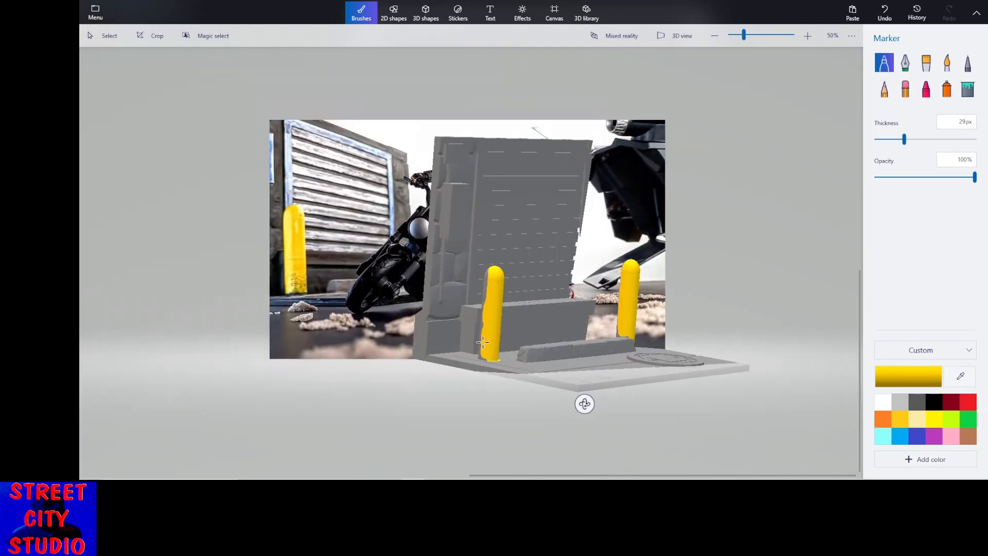
{"action": "mouse_move", "coordinate": [585, 404]}
{"action": "left_mouse_down"}
{"action": "mouse_move", "coordinate": [549, 408]}
{"action": "mouse_move", "coordinate": [589, 418]}
{"action": "left_mouse_up"}
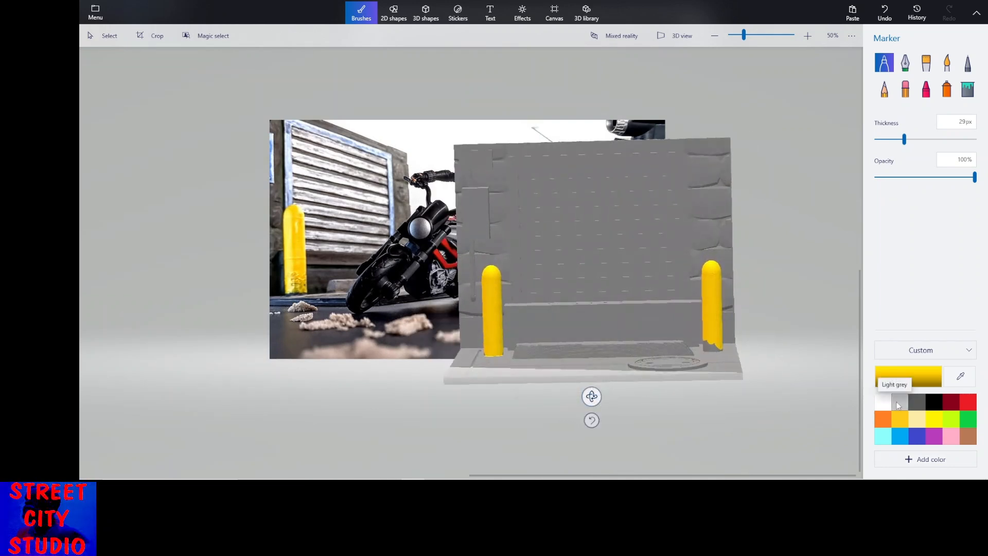
Choose white for the marker and block in the upper and central area of the garage door.
{"action": "left_click", "coordinate": [882, 406]}
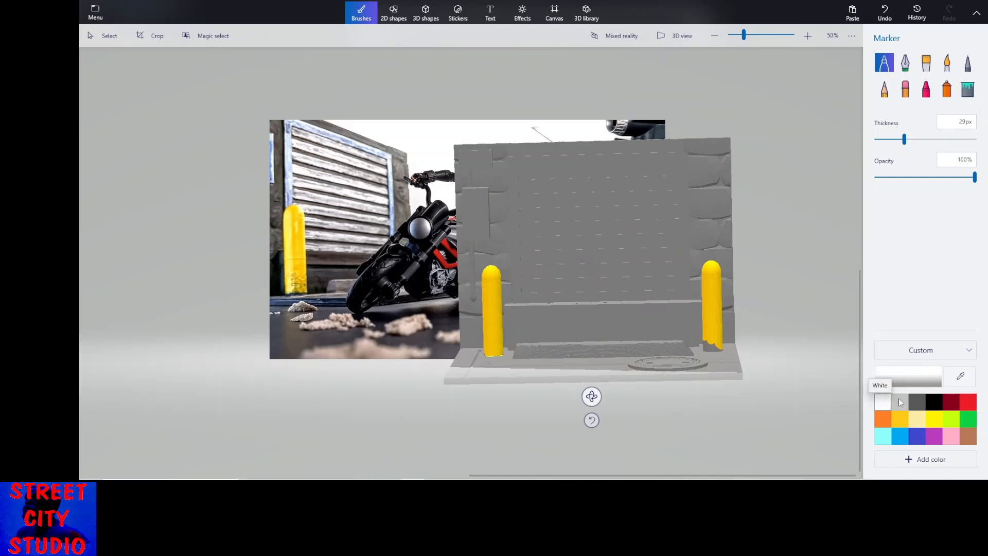
{"action": "scroll", "coordinate": [530, 216], "scroll_direction": "up", "scroll_amount": 2}
{"action": "scroll", "coordinate": [562, 204], "scroll_direction": "up", "scroll_amount": 3}
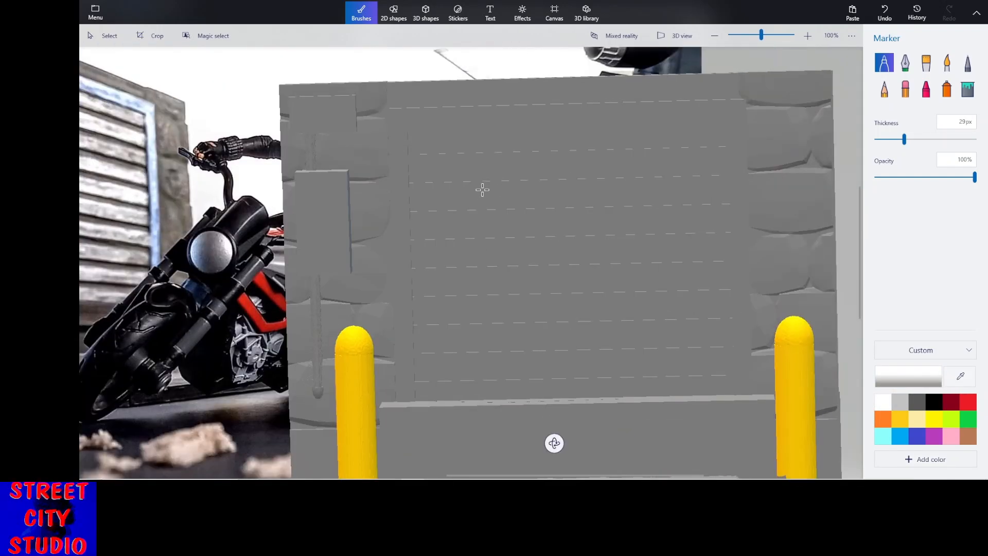
{"action": "mouse_move", "coordinate": [402, 153]}
{"action": "left_mouse_down"}
{"action": "mouse_move", "coordinate": [464, 150]}
{"action": "mouse_move", "coordinate": [485, 145]}
{"action": "mouse_move", "coordinate": [409, 147]}
{"action": "mouse_move", "coordinate": [483, 137]}
{"action": "mouse_move", "coordinate": [535, 148]}
{"action": "mouse_move", "coordinate": [448, 164]}
{"action": "mouse_move", "coordinate": [538, 154]}
{"action": "mouse_move", "coordinate": [546, 176]}
{"action": "mouse_move", "coordinate": [592, 170]}
{"action": "mouse_move", "coordinate": [483, 199]}
{"action": "mouse_move", "coordinate": [456, 190]}
{"action": "mouse_move", "coordinate": [513, 164]}
{"action": "left_mouse_up"}
{"action": "mouse_move", "coordinate": [454, 178]}
{"action": "left_mouse_down"}
{"action": "mouse_move", "coordinate": [431, 193]}
{"action": "mouse_move", "coordinate": [399, 170]}
{"action": "mouse_move", "coordinate": [442, 159]}
{"action": "mouse_move", "coordinate": [453, 175]}
{"action": "left_mouse_up"}
{"action": "mouse_move", "coordinate": [499, 151]}
{"action": "left_mouse_down"}
{"action": "mouse_move", "coordinate": [585, 139]}
{"action": "mouse_move", "coordinate": [496, 143]}
{"action": "mouse_move", "coordinate": [545, 128]}
{"action": "left_mouse_up"}
{"action": "mouse_move", "coordinate": [611, 129]}
{"action": "left_mouse_down"}
{"action": "mouse_move", "coordinate": [626, 144]}
{"action": "mouse_move", "coordinate": [646, 144]}
{"action": "mouse_move", "coordinate": [567, 154]}
{"action": "mouse_move", "coordinate": [611, 164]}
{"action": "mouse_move", "coordinate": [536, 190]}
{"action": "mouse_move", "coordinate": [640, 190]}
{"action": "mouse_move", "coordinate": [597, 216]}
{"action": "mouse_move", "coordinate": [600, 234]}
{"action": "mouse_move", "coordinate": [452, 239]}
{"action": "mouse_move", "coordinate": [615, 258]}
{"action": "mouse_move", "coordinate": [487, 275]}
{"action": "mouse_move", "coordinate": [485, 288]}
{"action": "mouse_move", "coordinate": [437, 309]}
{"action": "mouse_move", "coordinate": [625, 303]}
{"action": "mouse_move", "coordinate": [479, 345]}
{"action": "mouse_move", "coordinate": [601, 348]}
{"action": "left_mouse_up"}
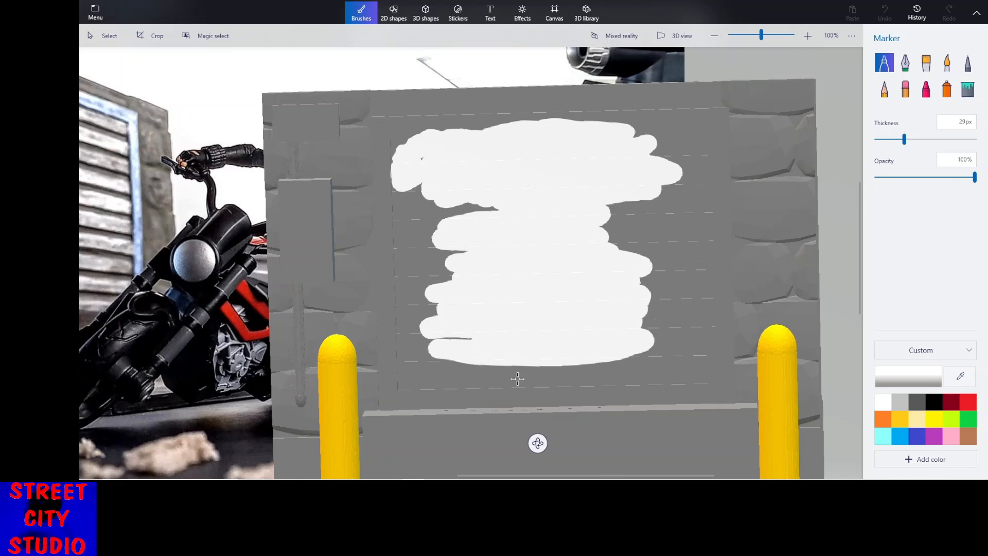
Extend the white over the door's left side and lower middle, filling the grey gaps inside it.
{"action": "mouse_move", "coordinate": [518, 379]}
{"action": "left_mouse_down"}
{"action": "mouse_move", "coordinate": [415, 372]}
{"action": "mouse_move", "coordinate": [399, 188]}
{"action": "mouse_move", "coordinate": [400, 216]}
{"action": "mouse_move", "coordinate": [418, 208]}
{"action": "left_mouse_up"}
{"action": "mouse_move", "coordinate": [433, 281]}
{"action": "left_mouse_down"}
{"action": "mouse_move", "coordinate": [446, 216]}
{"action": "mouse_move", "coordinate": [468, 205]}
{"action": "mouse_move", "coordinate": [496, 209]}
{"action": "mouse_move", "coordinate": [489, 216]}
{"action": "left_mouse_up"}
{"action": "mouse_move", "coordinate": [423, 265]}
{"action": "left_mouse_down"}
{"action": "mouse_move", "coordinate": [428, 334]}
{"action": "mouse_move", "coordinate": [452, 244]}
{"action": "left_mouse_up"}
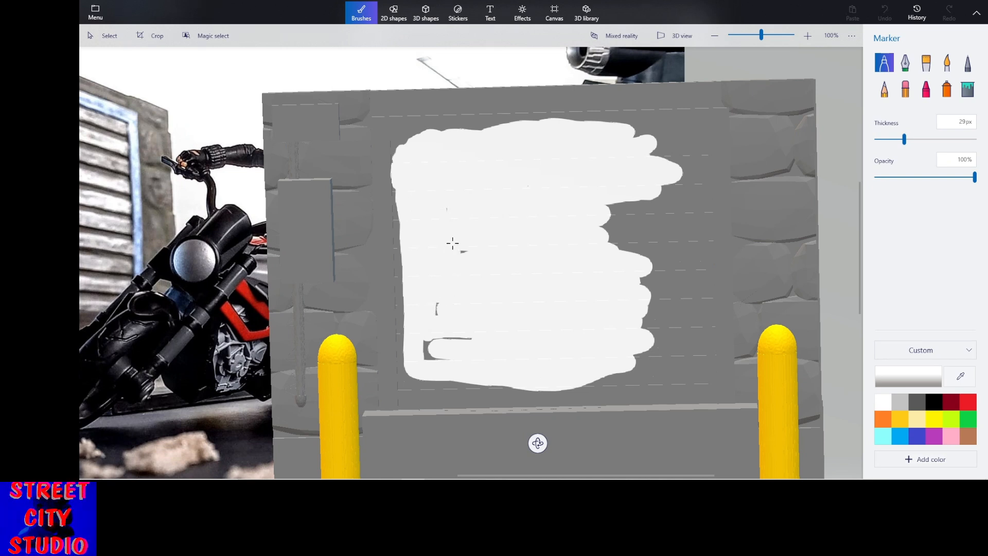
{"action": "left_click_drag", "start_coordinate": [430, 334], "coordinate": [429, 358]}
{"action": "left_click_drag", "start_coordinate": [513, 347], "coordinate": [563, 322]}
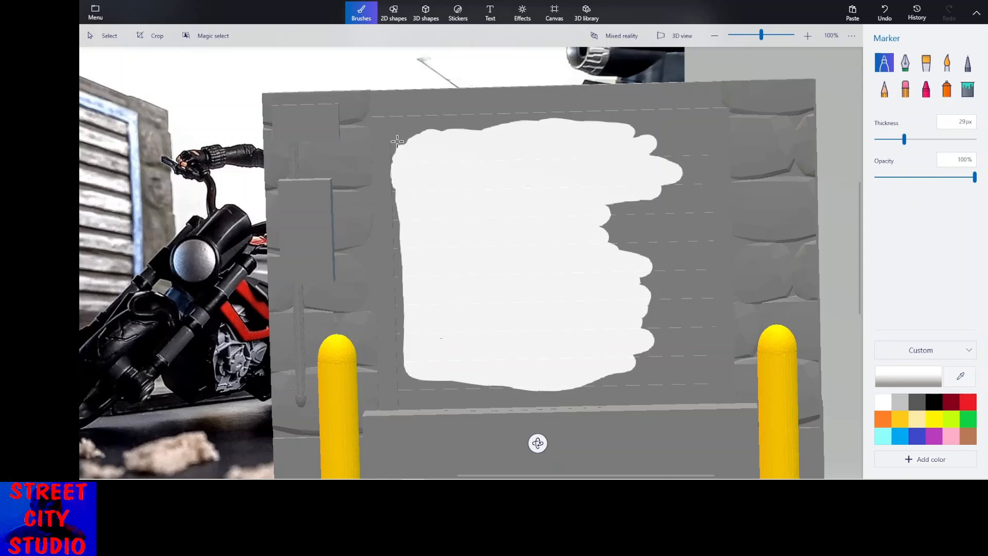
Extend the white to the garage door's top corners, right side, left edge and bottom edge.
{"action": "left_click_drag", "start_coordinate": [391, 137], "coordinate": [561, 151]}
{"action": "mouse_move", "coordinate": [648, 143]}
{"action": "left_mouse_down"}
{"action": "mouse_move", "coordinate": [705, 131]}
{"action": "mouse_move", "coordinate": [656, 158]}
{"action": "mouse_move", "coordinate": [700, 143]}
{"action": "mouse_move", "coordinate": [680, 254]}
{"action": "mouse_move", "coordinate": [677, 204]}
{"action": "mouse_move", "coordinate": [646, 227]}
{"action": "mouse_move", "coordinate": [618, 204]}
{"action": "left_mouse_up"}
{"action": "mouse_move", "coordinate": [611, 250]}
{"action": "left_mouse_down"}
{"action": "mouse_move", "coordinate": [626, 232]}
{"action": "mouse_move", "coordinate": [658, 273]}
{"action": "mouse_move", "coordinate": [662, 309]}
{"action": "mouse_move", "coordinate": [649, 325]}
{"action": "mouse_move", "coordinate": [583, 394]}
{"action": "mouse_move", "coordinate": [493, 393]}
{"action": "mouse_move", "coordinate": [610, 365]}
{"action": "mouse_move", "coordinate": [640, 386]}
{"action": "mouse_move", "coordinate": [633, 393]}
{"action": "mouse_move", "coordinate": [695, 393]}
{"action": "mouse_move", "coordinate": [700, 183]}
{"action": "mouse_move", "coordinate": [709, 383]}
{"action": "mouse_move", "coordinate": [710, 357]}
{"action": "mouse_move", "coordinate": [676, 274]}
{"action": "mouse_move", "coordinate": [650, 354]}
{"action": "mouse_move", "coordinate": [677, 380]}
{"action": "mouse_move", "coordinate": [685, 360]}
{"action": "mouse_move", "coordinate": [687, 376]}
{"action": "mouse_move", "coordinate": [672, 315]}
{"action": "mouse_move", "coordinate": [663, 330]}
{"action": "left_mouse_up"}
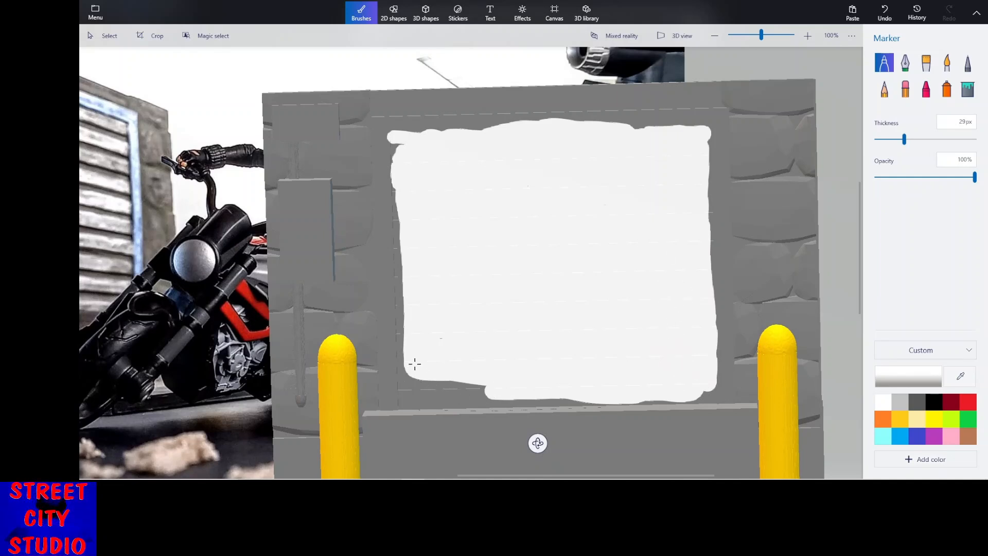
{"action": "mouse_move", "coordinate": [389, 141]}
{"action": "left_mouse_down"}
{"action": "mouse_move", "coordinate": [405, 401]}
{"action": "mouse_move", "coordinate": [672, 395]}
{"action": "mouse_move", "coordinate": [649, 399]}
{"action": "mouse_move", "coordinate": [712, 392]}
{"action": "mouse_move", "coordinate": [713, 379]}
{"action": "mouse_move", "coordinate": [716, 399]}
{"action": "left_mouse_up"}
{"action": "mouse_move", "coordinate": [466, 386]}
{"action": "left_mouse_down"}
{"action": "mouse_move", "coordinate": [483, 388]}
{"action": "mouse_move", "coordinate": [419, 393]}
{"action": "mouse_move", "coordinate": [491, 397]}
{"action": "left_mouse_up"}
Undo the stroke overshooting the door's lower-left corner and fill the remaining grey patches with white.
{"action": "mouse_move", "coordinate": [390, 396]}
{"action": "left_mouse_down"}
{"action": "mouse_move", "coordinate": [425, 391]}
{"action": "mouse_move", "coordinate": [418, 375]}
{"action": "left_mouse_up"}
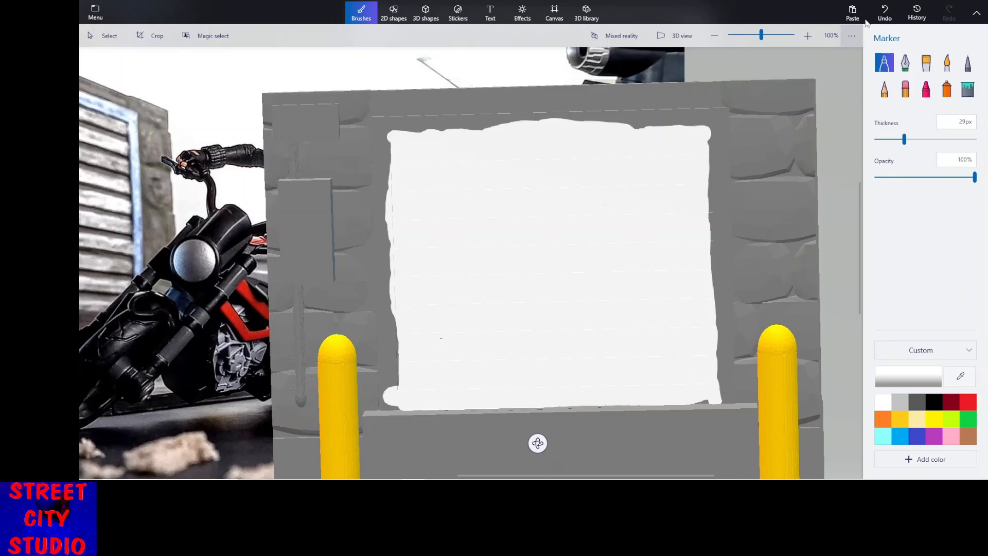
{"action": "left_click", "coordinate": [885, 13]}
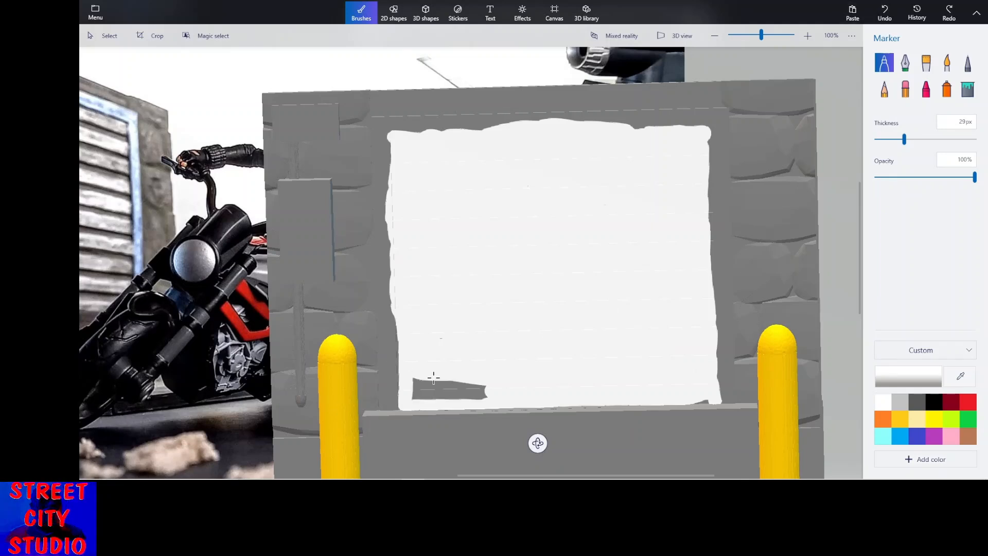
{"action": "mouse_move", "coordinate": [418, 377]}
{"action": "left_mouse_down"}
{"action": "mouse_move", "coordinate": [416, 394]}
{"action": "mouse_move", "coordinate": [495, 387]}
{"action": "left_mouse_up"}
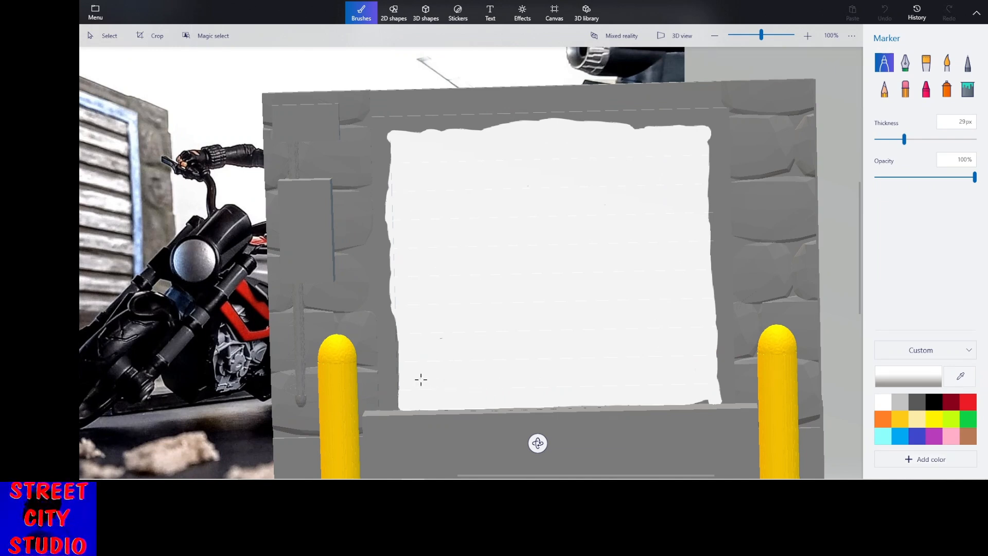
{"action": "left_click_drag", "start_coordinate": [437, 317], "coordinate": [443, 328]}
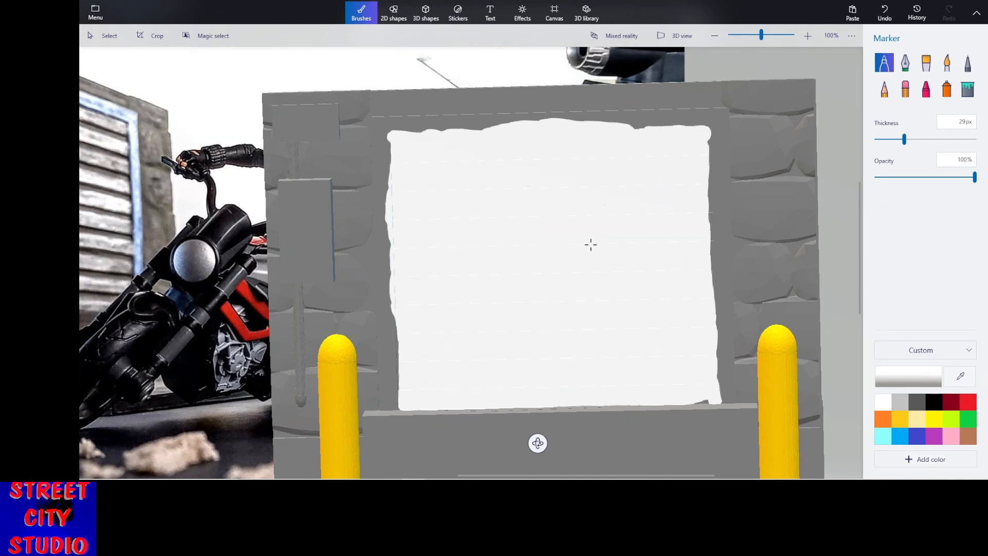
Switch to 3D view and choose dark grey as the marker colour for the garage door's slat grooves.
{"action": "left_click", "coordinate": [682, 37]}
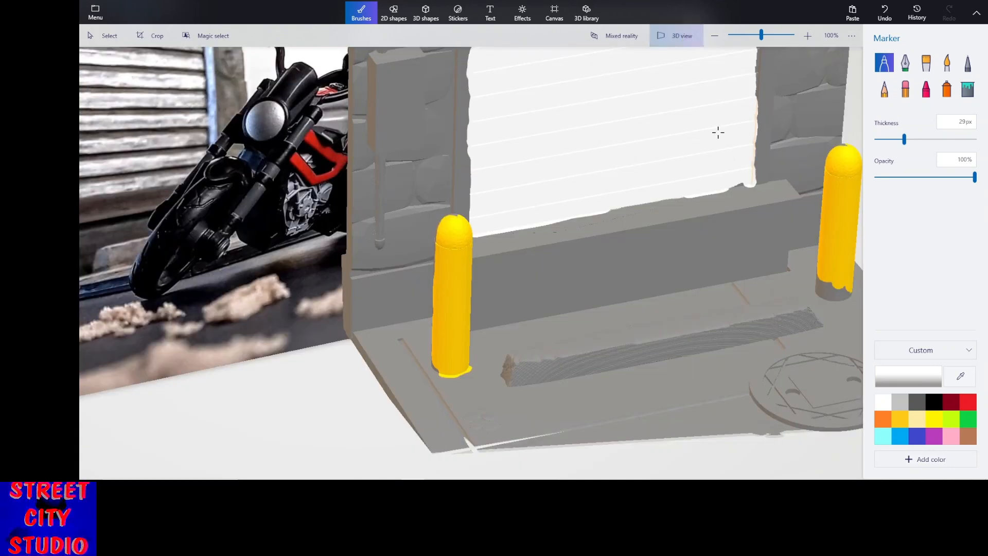
{"action": "left_click_drag", "start_coordinate": [588, 146], "coordinate": [420, 234]}
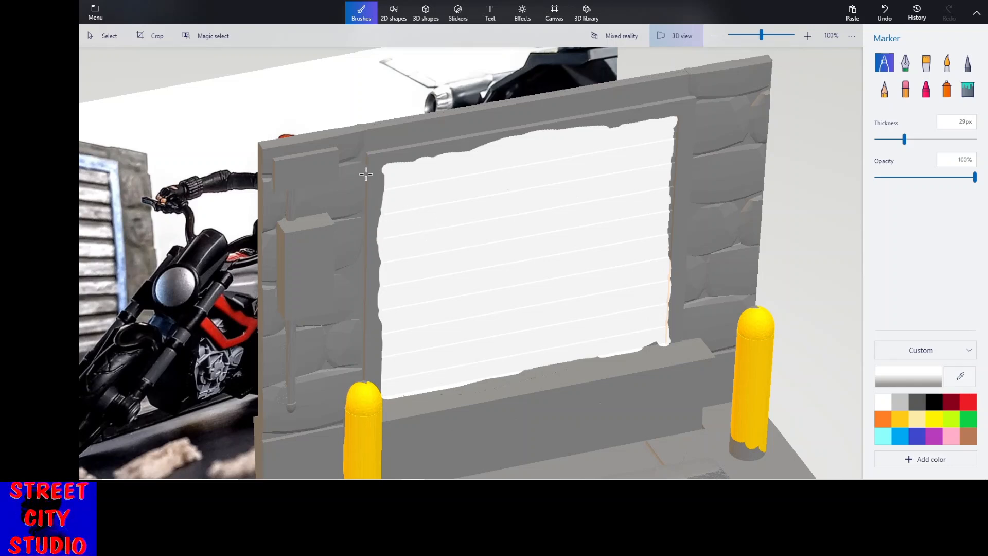
{"action": "scroll", "coordinate": [447, 197], "scroll_direction": "up", "scroll_amount": 5}
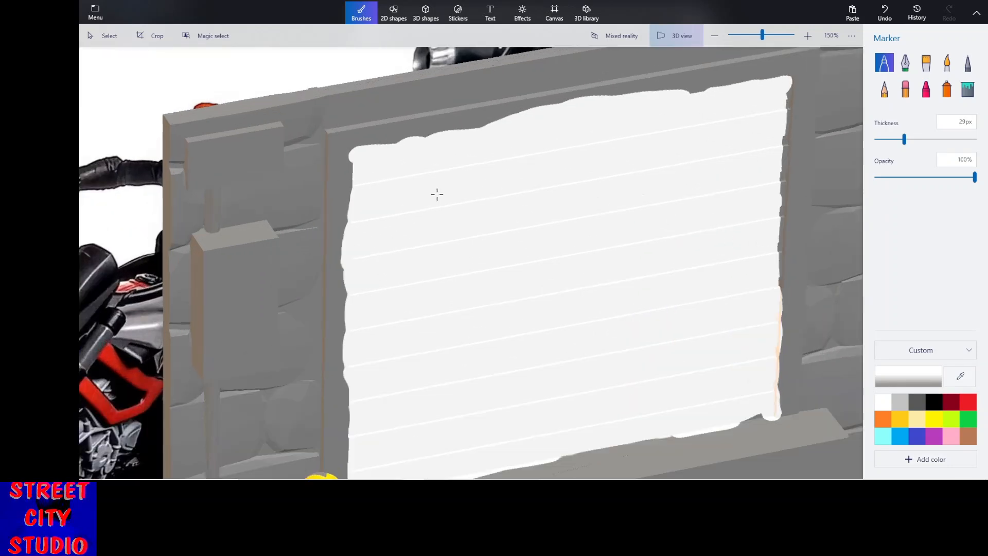
{"action": "scroll", "coordinate": [353, 178], "scroll_direction": "up", "scroll_amount": 3}
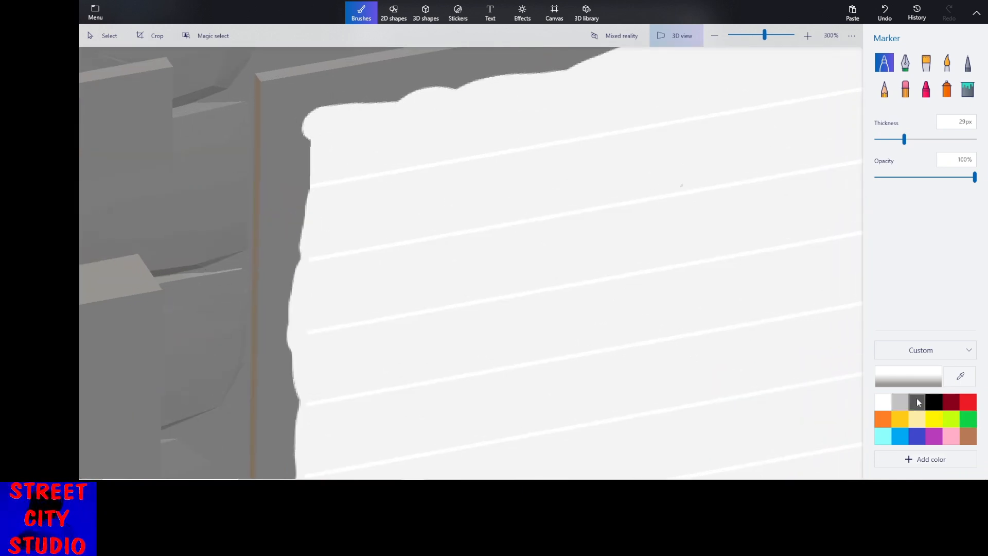
{"action": "left_click", "coordinate": [918, 402]}
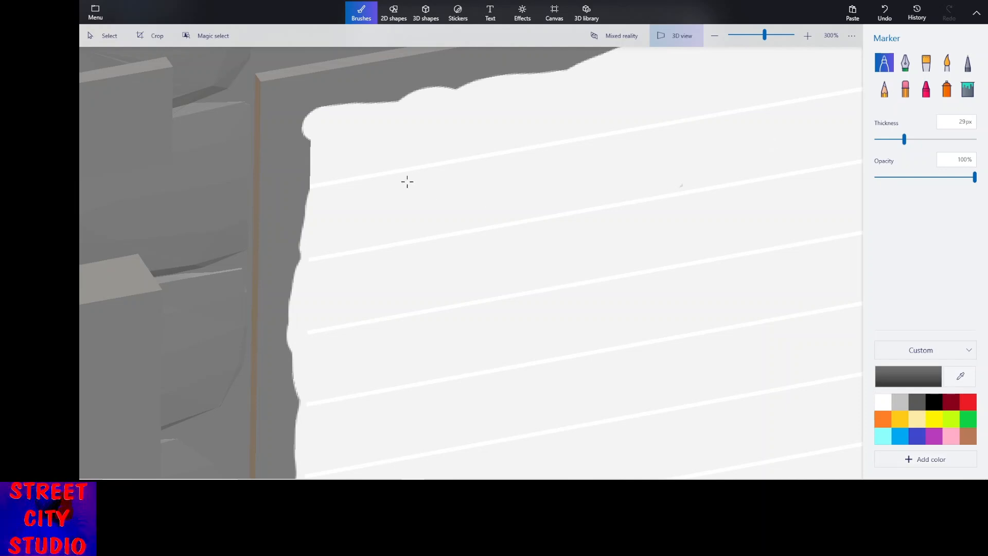
{"action": "mouse_move", "coordinate": [318, 183]}
{"action": "left_mouse_down"}
{"action": "mouse_move", "coordinate": [439, 174]}
{"action": "mouse_move", "coordinate": [533, 140]}
{"action": "left_mouse_up"}
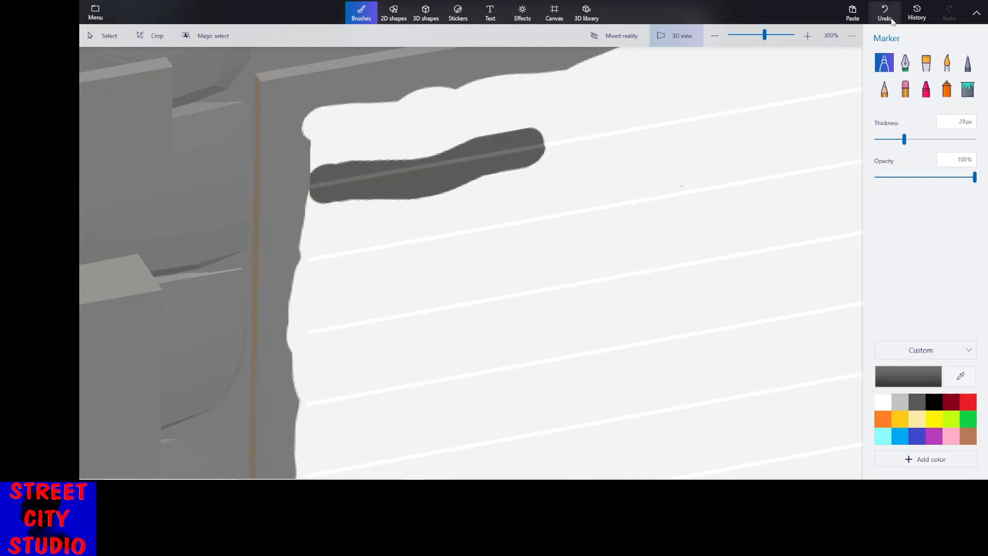
{"action": "left_click", "coordinate": [888, 17]}
{"action": "left_click", "coordinate": [887, 16]}
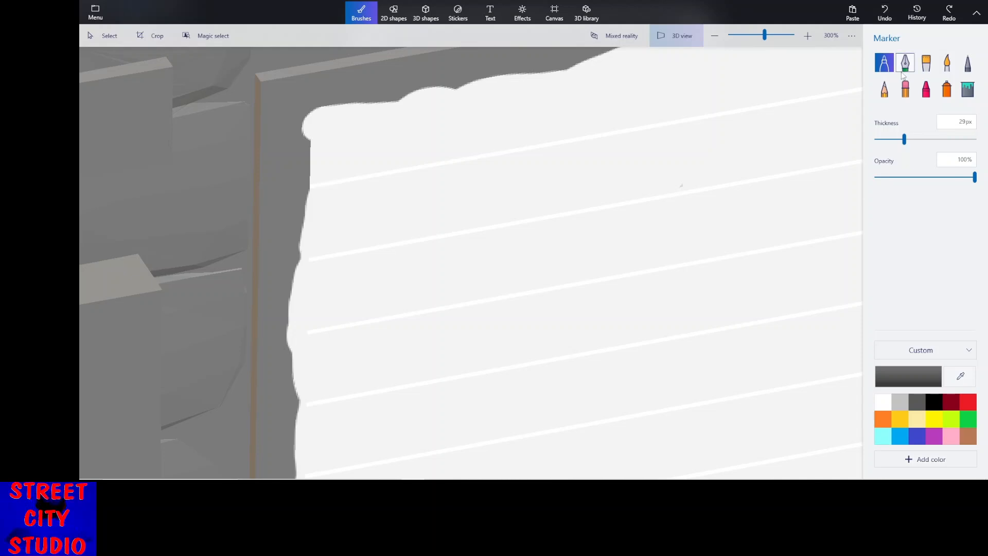
Set the marker thickness to 4 px and draw broken dark grey lines along the door's two uppermost grooves.
{"action": "left_click_drag", "start_coordinate": [904, 139], "coordinate": [879, 139]}
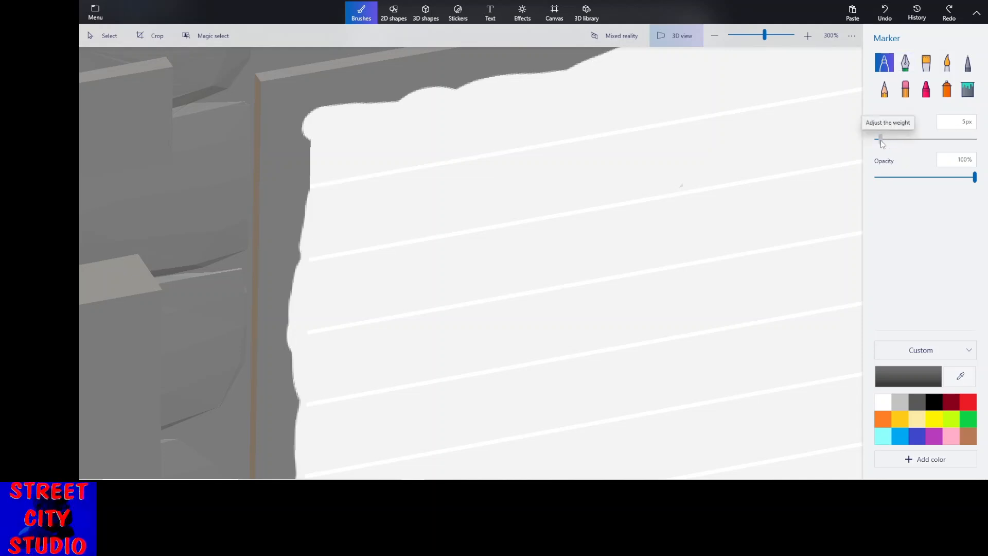
{"action": "left_click_drag", "start_coordinate": [326, 181], "coordinate": [637, 128]}
{"action": "left_click_drag", "start_coordinate": [320, 258], "coordinate": [533, 214]}
{"action": "left_click_drag", "start_coordinate": [542, 216], "coordinate": [580, 205]}
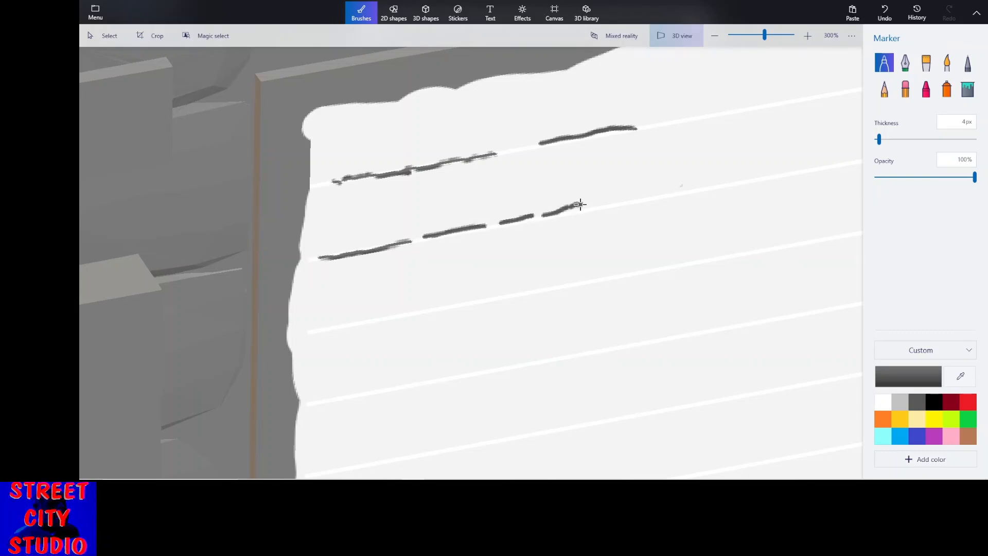
{"action": "left_click", "coordinate": [886, 14]}
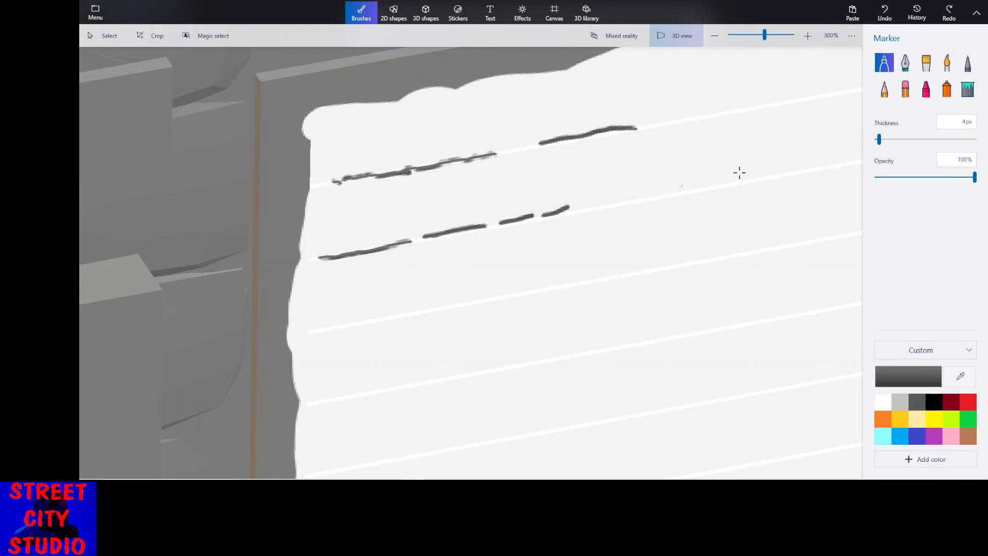
Draw broken dark grey lines along the door's third groove and add another dash to the second.
{"action": "scroll", "coordinate": [675, 196], "scroll_direction": "down", "scroll_amount": 4}
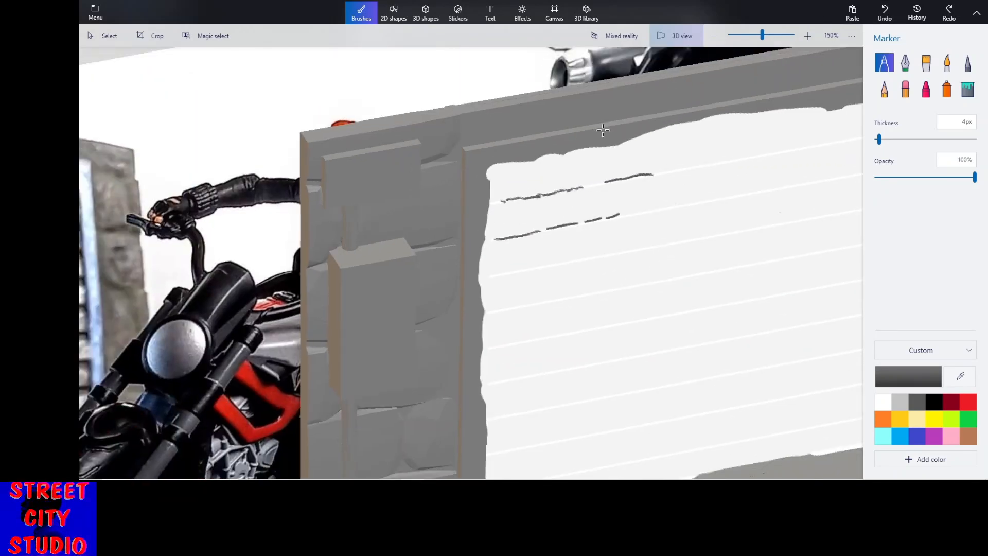
{"action": "left_click", "coordinate": [676, 36]}
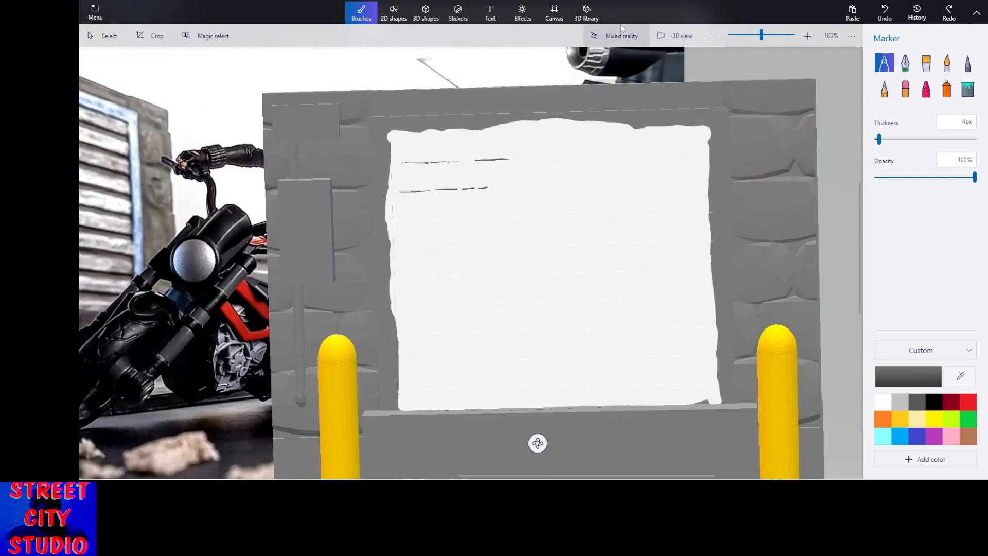
{"action": "left_click", "coordinate": [685, 35]}
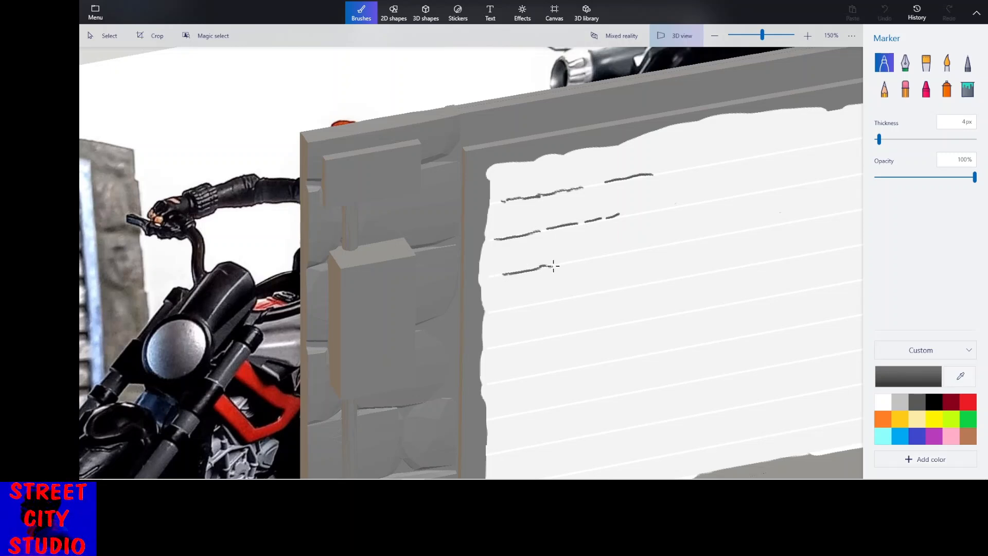
{"action": "left_click_drag", "start_coordinate": [559, 265], "coordinate": [563, 265]}
{"action": "left_click_drag", "start_coordinate": [627, 251], "coordinate": [692, 238]}
{"action": "left_click_drag", "start_coordinate": [645, 212], "coordinate": [705, 200]}
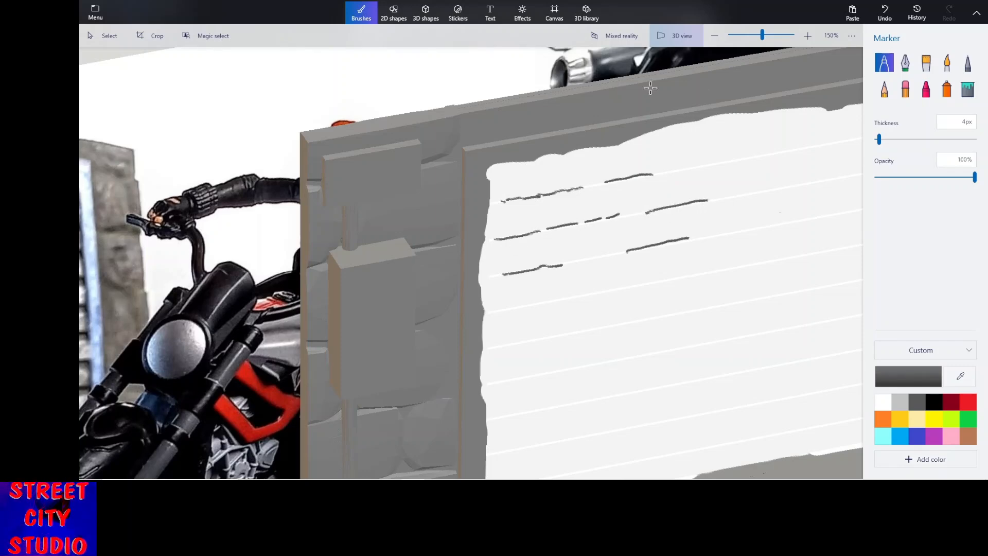
Leave 3D view and sample the blue at the motorcycle photo's upper-left edge as the marker colour.
{"action": "left_click", "coordinate": [679, 36]}
{"action": "scroll", "coordinate": [320, 182], "scroll_direction": "down", "scroll_amount": 4}
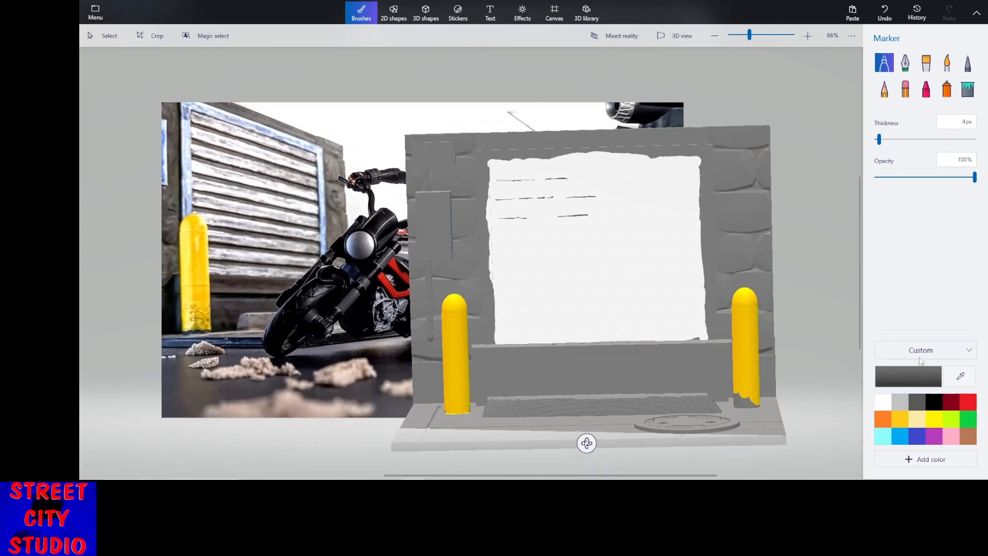
{"action": "left_click", "coordinate": [961, 378]}
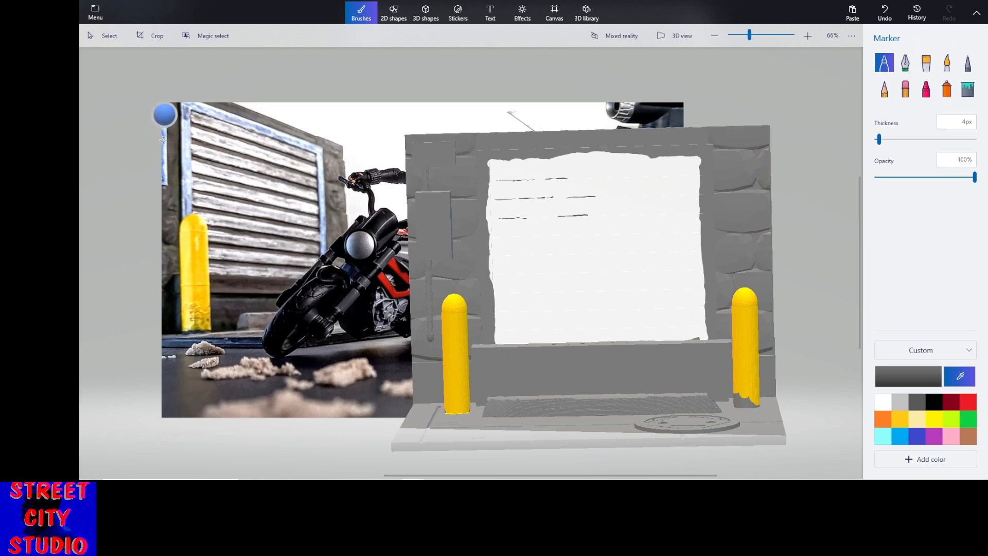
{"action": "left_click", "coordinate": [164, 140]}
{"action": "scroll", "coordinate": [437, 219], "scroll_direction": "up", "scroll_amount": 1}
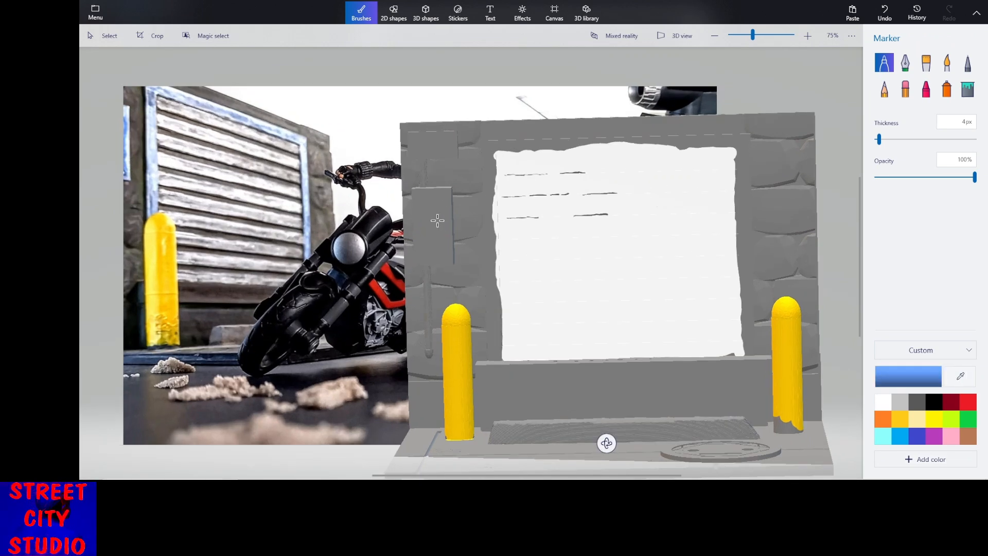
{"action": "scroll", "coordinate": [424, 204], "scroll_direction": "up", "scroll_amount": 1}
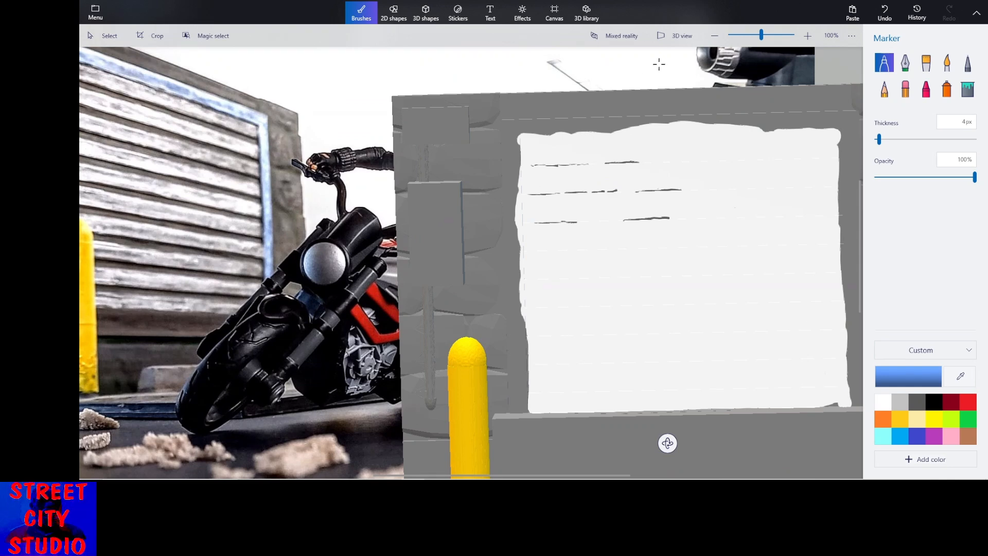
Dab blue on the top of the wall-mounted box in 3D view and set the marker thickness to 20 px.
{"action": "left_click", "coordinate": [681, 45]}
{"action": "scroll", "coordinate": [549, 189], "scroll_direction": "up", "scroll_amount": 2}
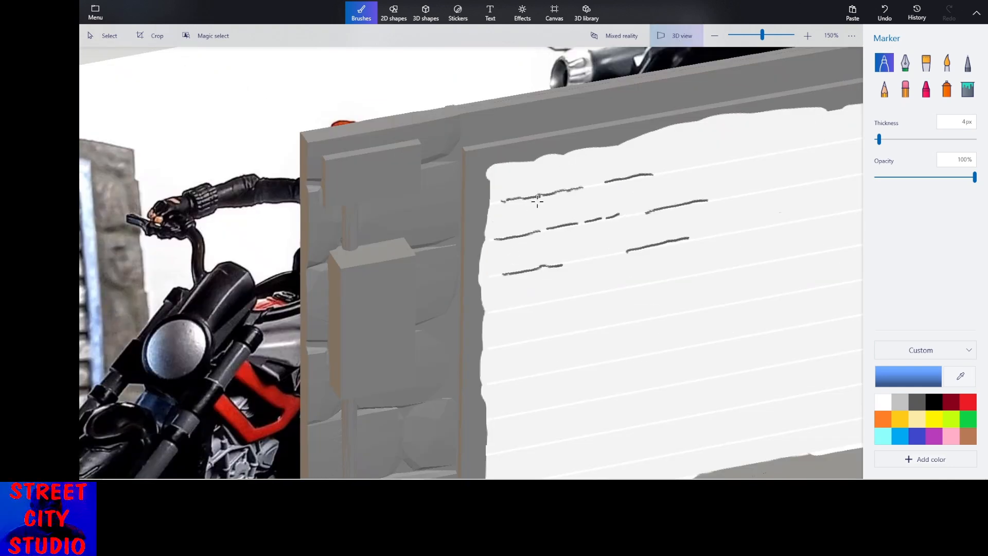
{"action": "middle_click_drag", "start_coordinate": [534, 211], "coordinate": [566, 141]}
{"action": "left_click_drag", "start_coordinate": [370, 187], "coordinate": [387, 193]}
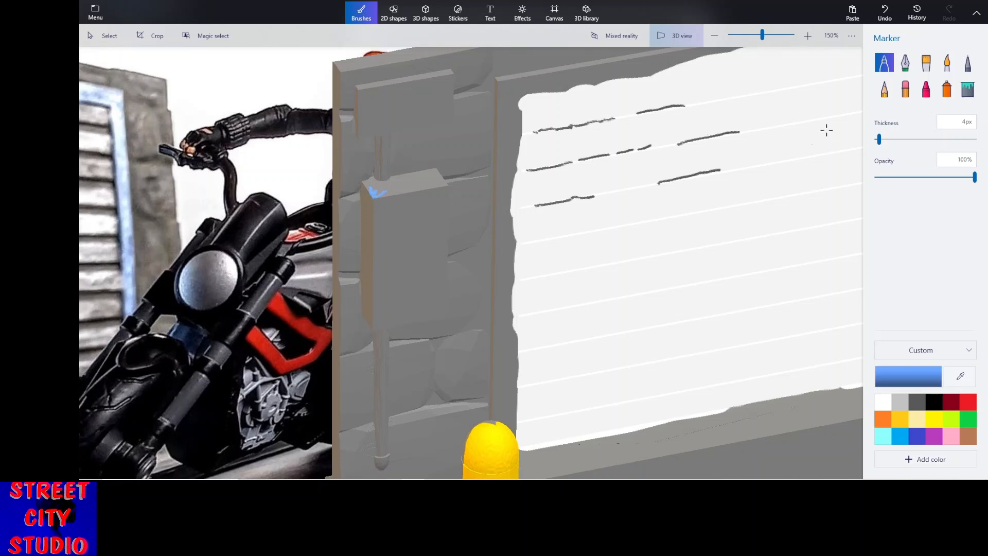
{"action": "left_click_drag", "start_coordinate": [880, 140], "coordinate": [895, 139]}
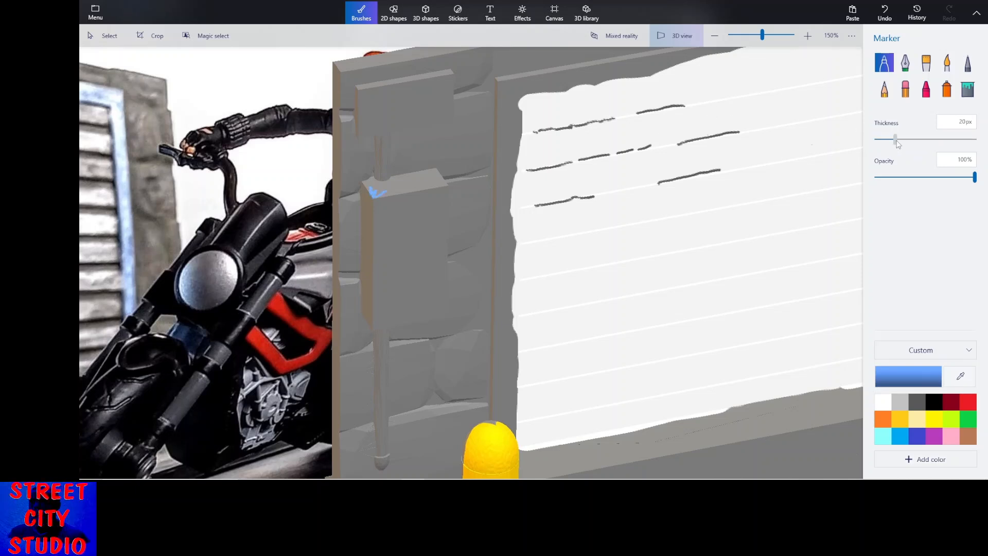
Cover the wall box's top face and the upper strip of its front with blue, undoing a stray stroke.
{"action": "mouse_move", "coordinate": [382, 190]}
{"action": "left_mouse_down"}
{"action": "mouse_move", "coordinate": [430, 183]}
{"action": "mouse_move", "coordinate": [391, 189]}
{"action": "mouse_move", "coordinate": [427, 178]}
{"action": "mouse_move", "coordinate": [389, 171]}
{"action": "mouse_move", "coordinate": [460, 162]}
{"action": "left_mouse_up"}
{"action": "scroll", "coordinate": [412, 180], "scroll_direction": "up", "scroll_amount": 1}
{"action": "scroll", "coordinate": [408, 180], "scroll_direction": "up", "scroll_amount": 2}
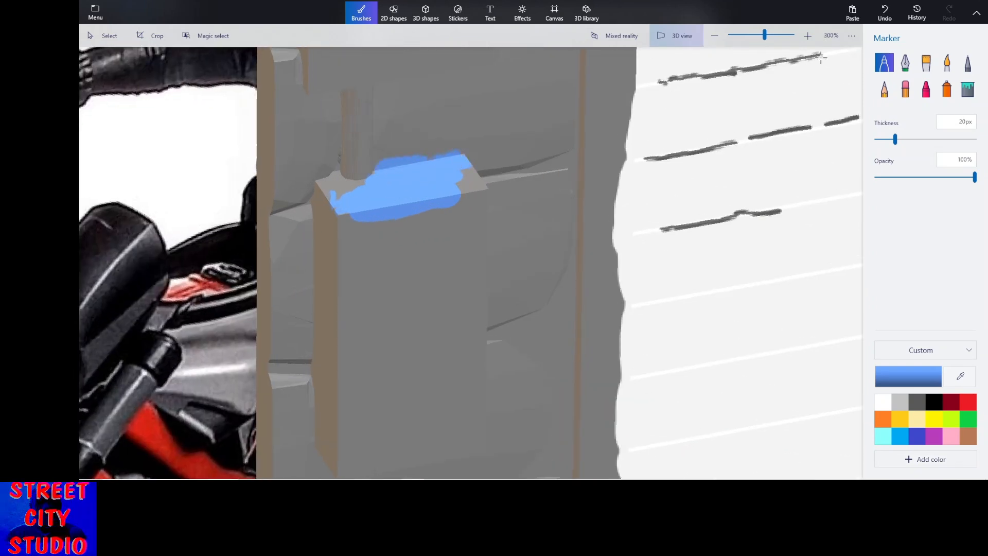
{"action": "left_click", "coordinate": [885, 12]}
{"action": "mouse_move", "coordinate": [388, 184]}
{"action": "left_mouse_down"}
{"action": "mouse_move", "coordinate": [461, 161]}
{"action": "mouse_move", "coordinate": [443, 180]}
{"action": "mouse_move", "coordinate": [471, 171]}
{"action": "mouse_move", "coordinate": [478, 188]}
{"action": "left_mouse_up"}
{"action": "mouse_move", "coordinate": [369, 188]}
{"action": "left_mouse_down"}
{"action": "mouse_move", "coordinate": [349, 190]}
{"action": "mouse_move", "coordinate": [362, 188]}
{"action": "left_mouse_up"}
{"action": "mouse_move", "coordinate": [350, 184]}
{"action": "left_mouse_down"}
{"action": "mouse_move", "coordinate": [322, 181]}
{"action": "mouse_move", "coordinate": [347, 222]}
{"action": "mouse_move", "coordinate": [423, 221]}
{"action": "mouse_move", "coordinate": [348, 226]}
{"action": "left_mouse_up"}
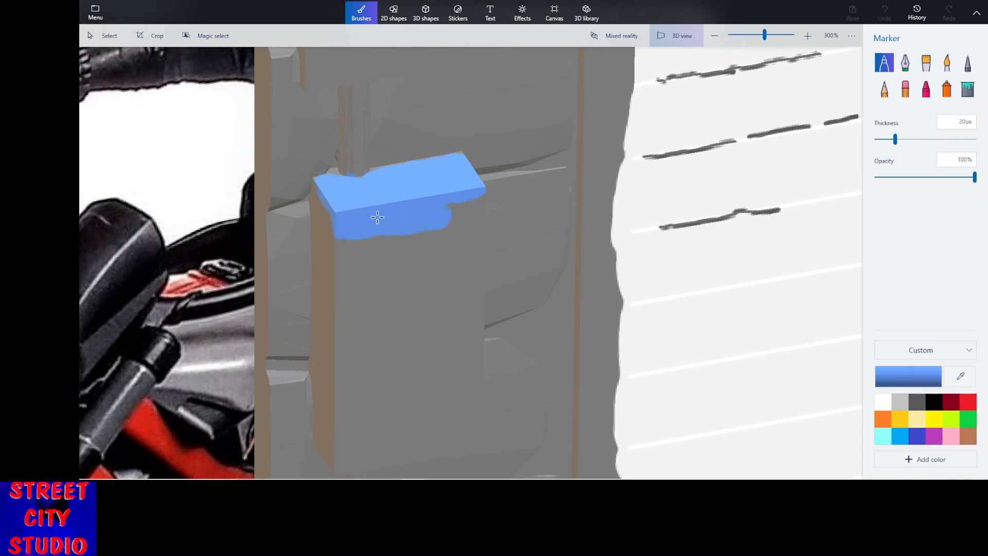
{"action": "scroll", "coordinate": [334, 172], "scroll_direction": "up", "scroll_amount": 2}
{"action": "mouse_move", "coordinate": [334, 164]}
{"action": "left_mouse_down"}
{"action": "mouse_move", "coordinate": [342, 189]}
{"action": "mouse_move", "coordinate": [394, 190]}
{"action": "mouse_move", "coordinate": [387, 165]}
{"action": "mouse_move", "coordinate": [389, 174]}
{"action": "left_mouse_up"}
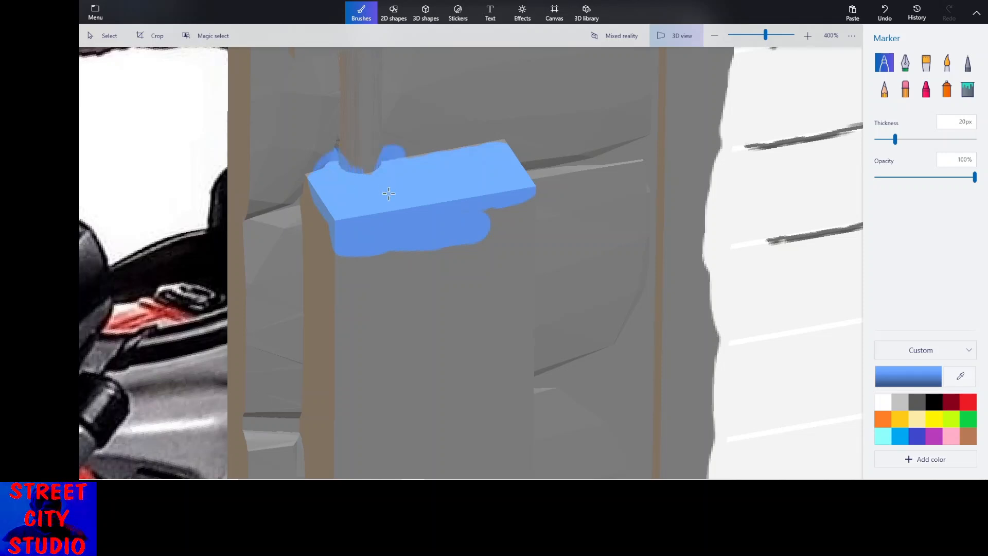
Sample the wall's grey and paint over the blue overspill on the wall beside the pipe.
{"action": "left_click", "coordinate": [964, 383]}
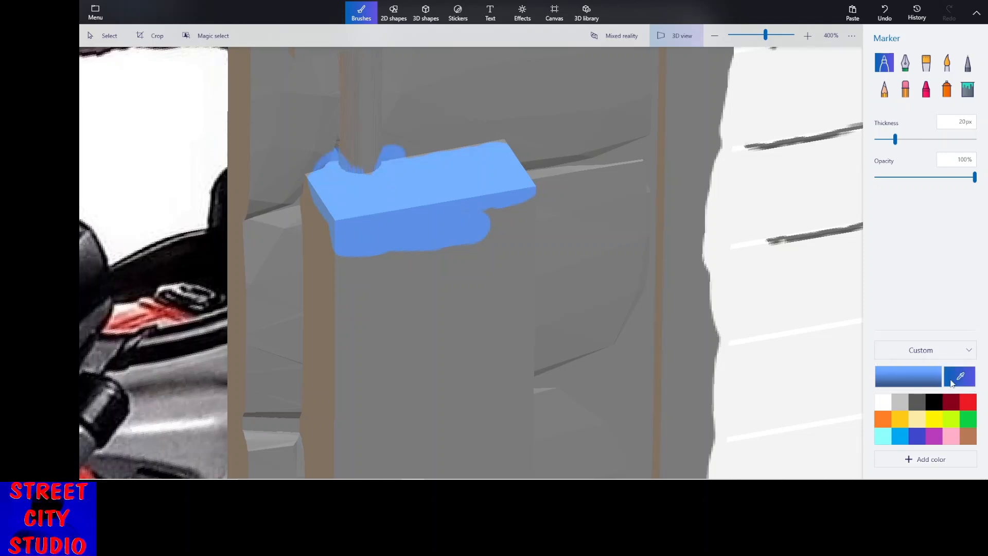
{"action": "left_click", "coordinate": [506, 85]}
{"action": "left_click_drag", "start_coordinate": [397, 137], "coordinate": [397, 141]}
{"action": "mouse_move", "coordinate": [310, 146]}
{"action": "left_mouse_down"}
{"action": "mouse_move", "coordinate": [330, 141]}
{"action": "mouse_move", "coordinate": [311, 154]}
{"action": "mouse_move", "coordinate": [353, 153]}
{"action": "left_mouse_up"}
Resample the blue to touch up the box top around the pipe, and cover the blue on the pipe with sampled grey.
{"action": "left_click", "coordinate": [966, 379]}
{"action": "left_click", "coordinate": [436, 195]}
{"action": "left_click_drag", "start_coordinate": [363, 191], "coordinate": [386, 176]}
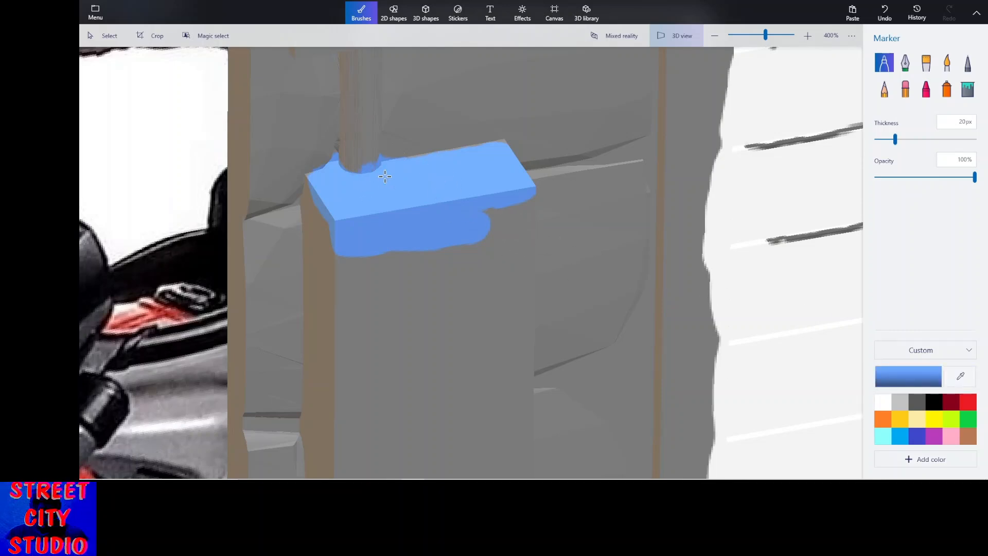
{"action": "left_click", "coordinate": [960, 377]}
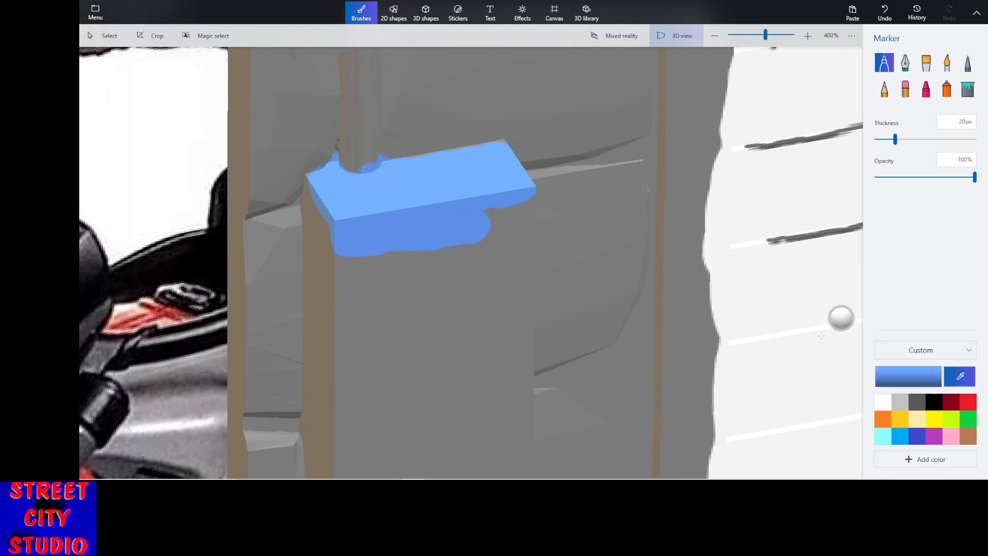
{"action": "left_click", "coordinate": [399, 119]}
{"action": "left_click_drag", "start_coordinate": [364, 155], "coordinate": [378, 149]}
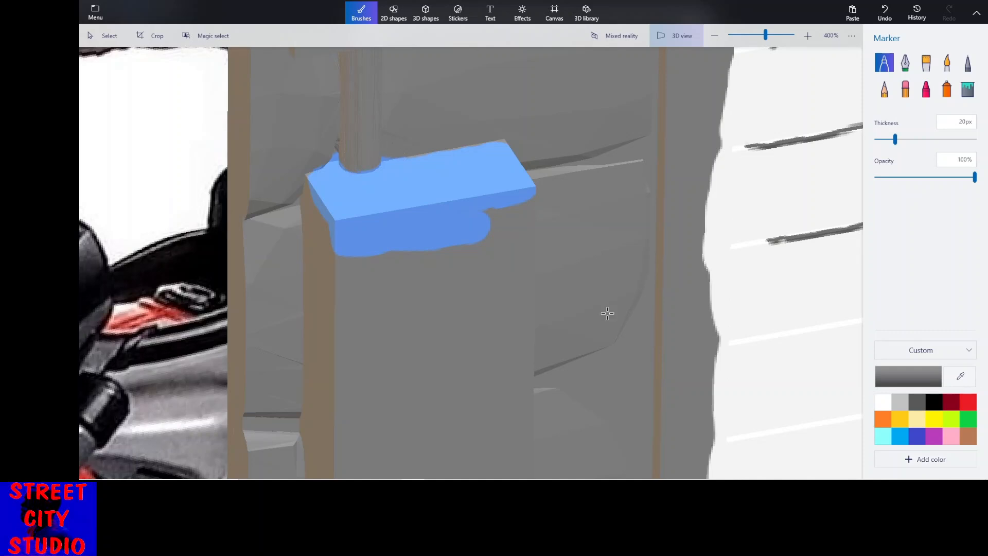
Sample the blue from the box and paint its whole front and left side with it.
{"action": "left_click", "coordinate": [961, 377]}
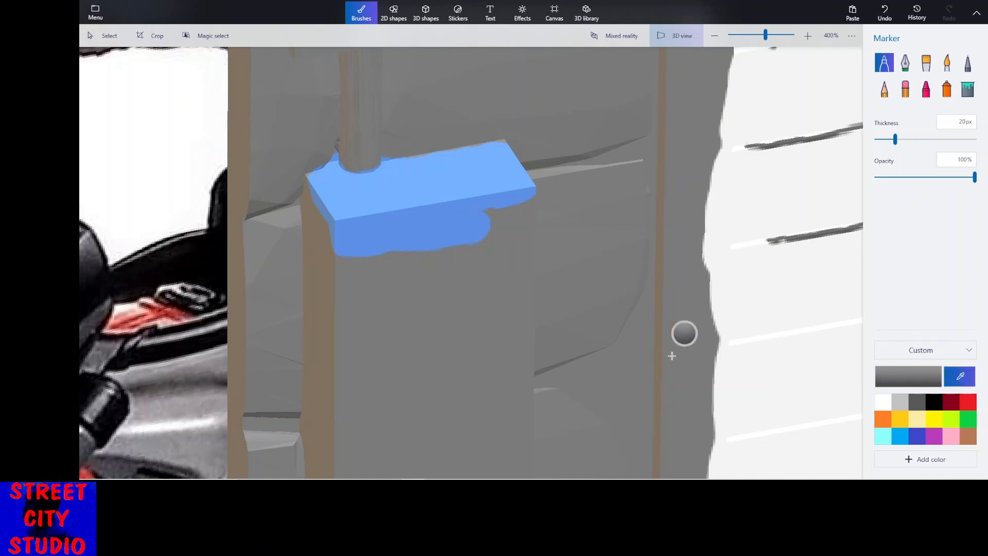
{"action": "left_click", "coordinate": [400, 227]}
{"action": "mouse_move", "coordinate": [456, 228]}
{"action": "left_mouse_down"}
{"action": "mouse_move", "coordinate": [499, 214]}
{"action": "mouse_move", "coordinate": [375, 245]}
{"action": "mouse_move", "coordinate": [452, 241]}
{"action": "mouse_move", "coordinate": [406, 285]}
{"action": "mouse_move", "coordinate": [441, 307]}
{"action": "mouse_move", "coordinate": [349, 280]}
{"action": "mouse_move", "coordinate": [364, 280]}
{"action": "mouse_move", "coordinate": [429, 364]}
{"action": "mouse_move", "coordinate": [436, 317]}
{"action": "mouse_move", "coordinate": [443, 322]}
{"action": "mouse_move", "coordinate": [442, 416]}
{"action": "left_mouse_up"}
{"action": "scroll", "coordinate": [410, 349], "scroll_direction": "down", "scroll_amount": 5}
{"action": "left_click_drag", "start_coordinate": [379, 305], "coordinate": [389, 381]}
{"action": "mouse_move", "coordinate": [386, 386]}
{"action": "left_mouse_down"}
{"action": "mouse_move", "coordinate": [396, 364]}
{"action": "mouse_move", "coordinate": [407, 391]}
{"action": "mouse_move", "coordinate": [430, 382]}
{"action": "left_mouse_up"}
{"action": "middle_click_drag", "start_coordinate": [401, 384], "coordinate": [391, 280]}
{"action": "mouse_move", "coordinate": [390, 280]}
{"action": "left_mouse_down"}
{"action": "mouse_move", "coordinate": [412, 274]}
{"action": "mouse_move", "coordinate": [418, 285]}
{"action": "mouse_move", "coordinate": [417, 274]}
{"action": "mouse_move", "coordinate": [412, 289]}
{"action": "mouse_move", "coordinate": [375, 285]}
{"action": "mouse_move", "coordinate": [365, 190]}
{"action": "mouse_move", "coordinate": [362, 267]}
{"action": "mouse_move", "coordinate": [365, 282]}
{"action": "mouse_move", "coordinate": [381, 285]}
{"action": "left_mouse_up"}
{"action": "mouse_move", "coordinate": [435, 173]}
{"action": "left_mouse_down"}
{"action": "mouse_move", "coordinate": [435, 209]}
{"action": "mouse_move", "coordinate": [440, 155]}
{"action": "mouse_move", "coordinate": [431, 290]}
{"action": "mouse_move", "coordinate": [387, 298]}
{"action": "mouse_move", "coordinate": [438, 295]}
{"action": "mouse_move", "coordinate": [442, 234]}
{"action": "left_mouse_up"}
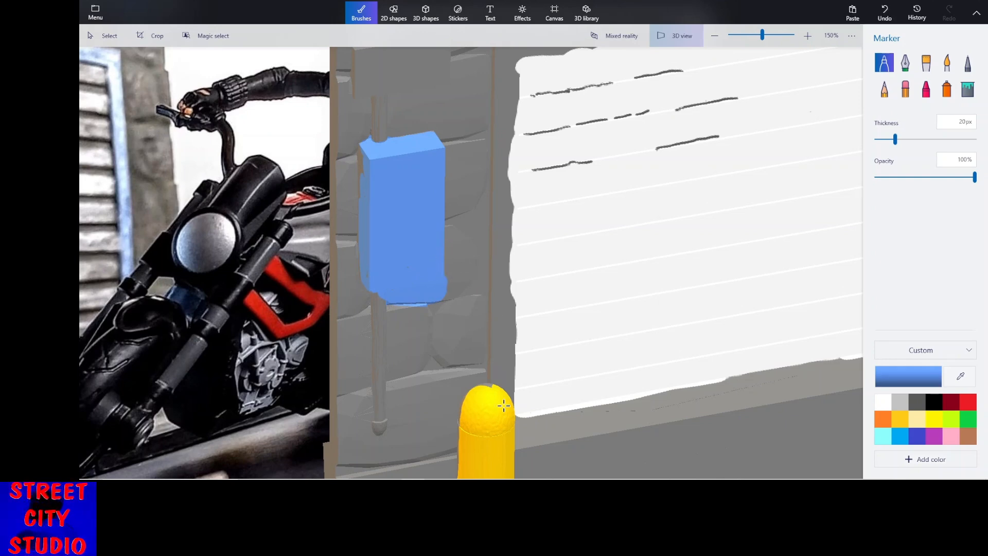
Leave 3D view, sample the wall's grey and paint over the blue patch on the wall and pipe beneath the box.
{"action": "left_click", "coordinate": [667, 37]}
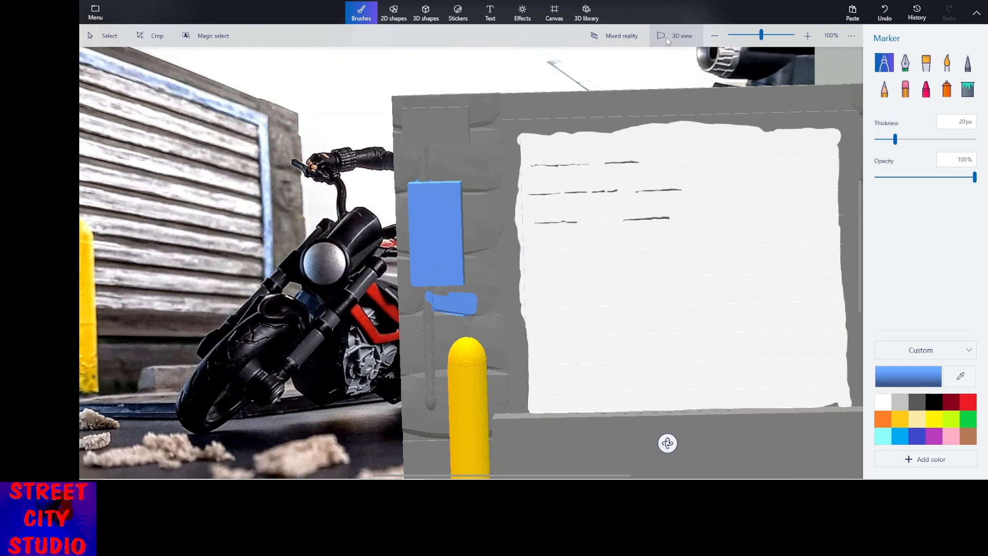
{"action": "left_click", "coordinate": [957, 376]}
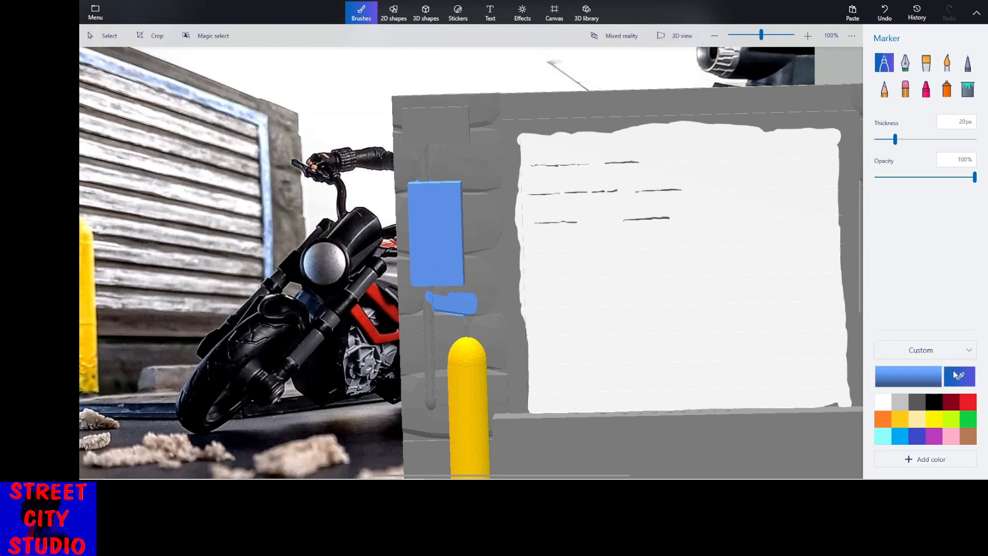
{"action": "left_click", "coordinate": [478, 260]}
{"action": "left_click_drag", "start_coordinate": [428, 297], "coordinate": [466, 301]}
{"action": "scroll", "coordinate": [448, 301], "scroll_direction": "up", "scroll_amount": 5}
{"action": "mouse_move", "coordinate": [357, 273]}
{"action": "left_mouse_down"}
{"action": "mouse_move", "coordinate": [493, 279]}
{"action": "mouse_move", "coordinate": [501, 296]}
{"action": "mouse_move", "coordinate": [474, 309]}
{"action": "mouse_move", "coordinate": [508, 329]}
{"action": "mouse_move", "coordinate": [404, 335]}
{"action": "mouse_move", "coordinate": [393, 318]}
{"action": "mouse_move", "coordinate": [442, 321]}
{"action": "mouse_move", "coordinate": [421, 309]}
{"action": "left_mouse_up"}
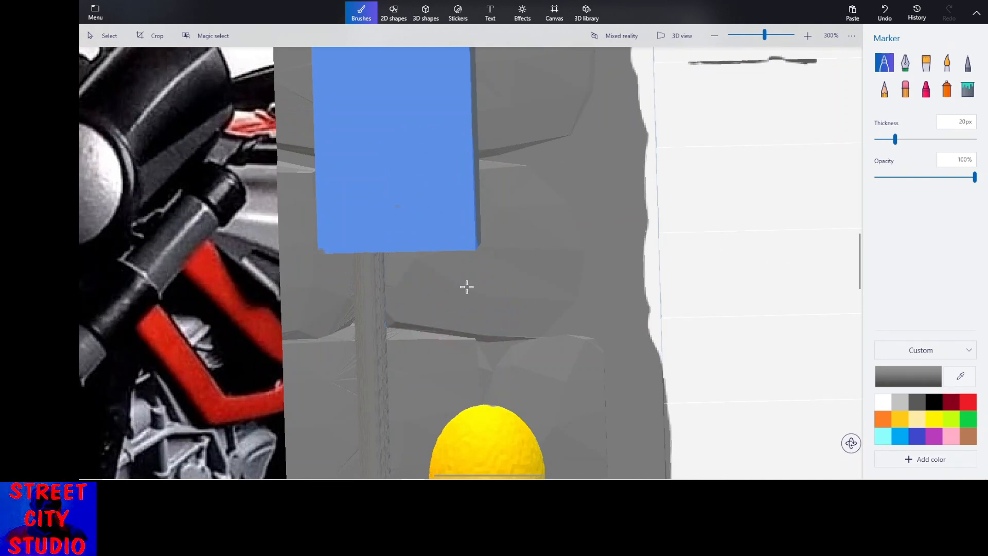
{"action": "scroll", "coordinate": [523, 304], "scroll_direction": "down", "scroll_amount": 5}
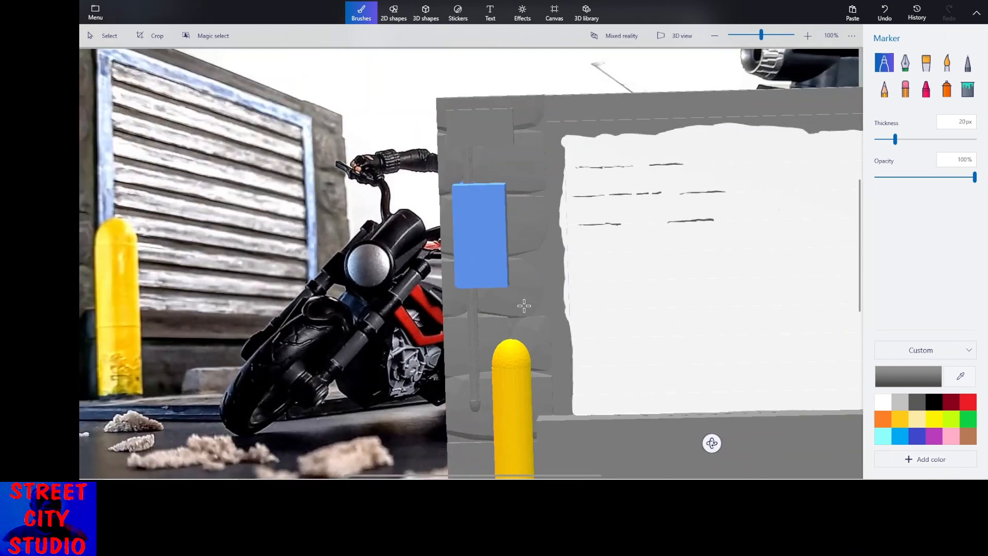
{"action": "scroll", "coordinate": [524, 306], "scroll_direction": "down", "scroll_amount": 2}
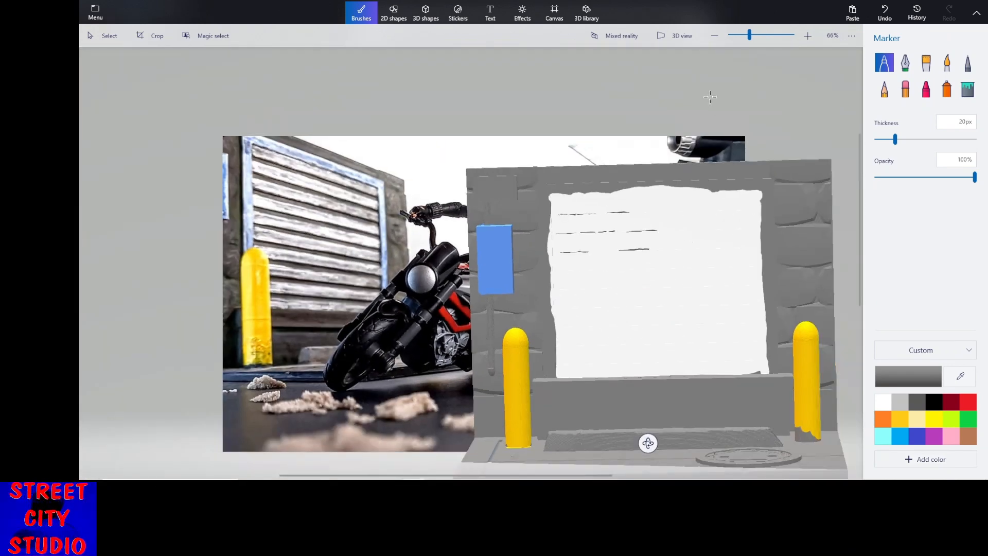
Return to 3D view and examine the painted blue box, shutter and bollards on the diorama at an angle.
{"action": "left_click", "coordinate": [674, 38]}
{"action": "scroll", "coordinate": [365, 206], "scroll_direction": "up", "scroll_amount": 3}
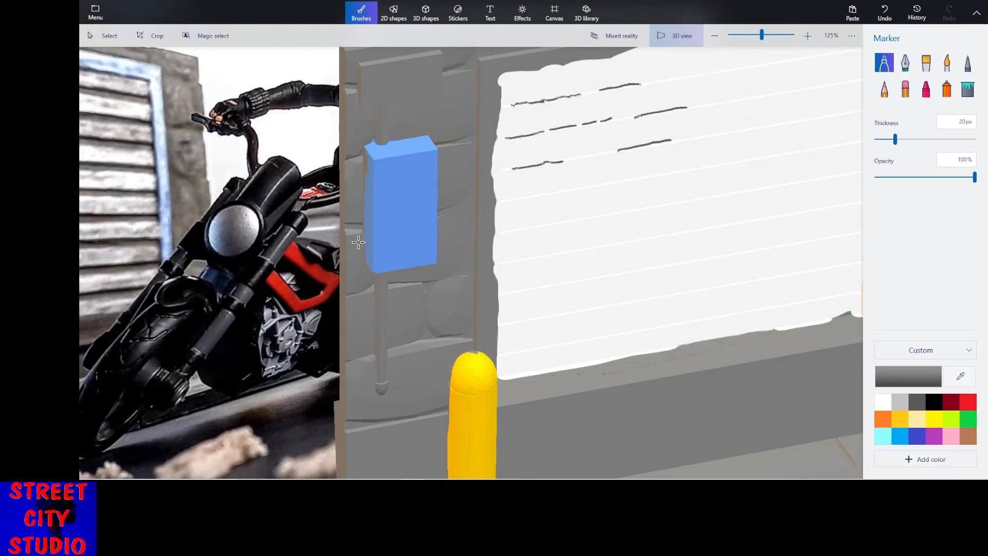
{"action": "scroll", "coordinate": [453, 211], "scroll_direction": "down", "scroll_amount": 3}
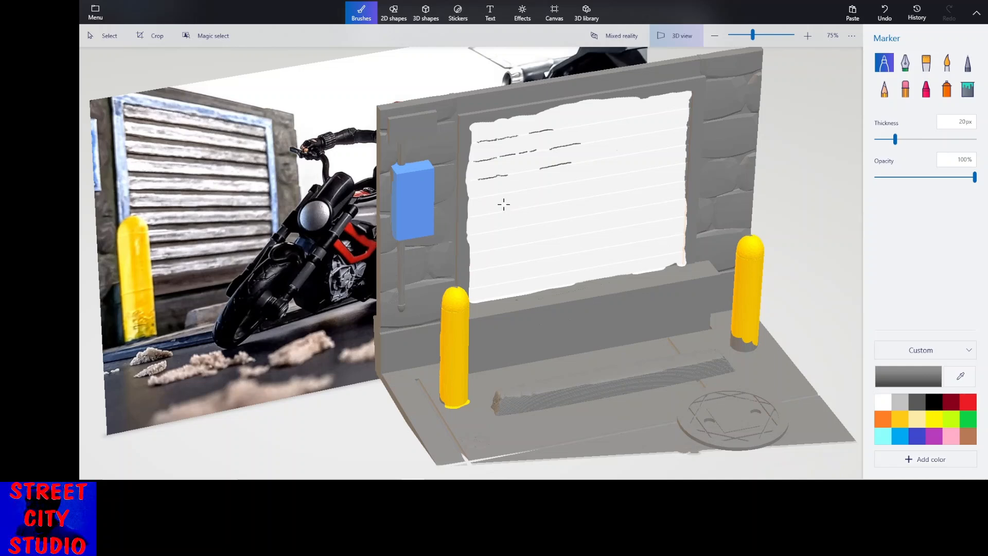
{"action": "middle_click_drag", "start_coordinate": [507, 207], "coordinate": [470, 190]}
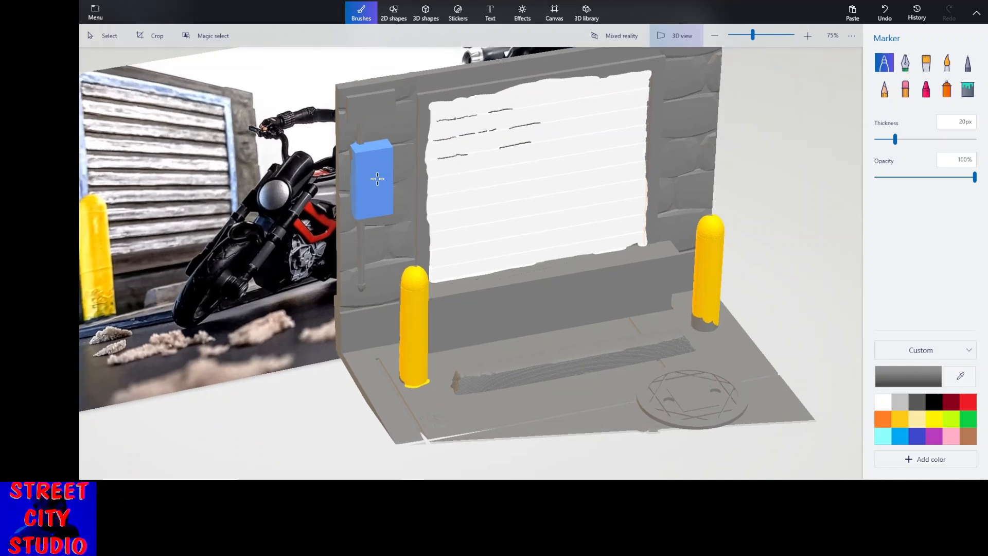
{"action": "scroll", "coordinate": [378, 178], "scroll_direction": "down", "scroll_amount": 1}
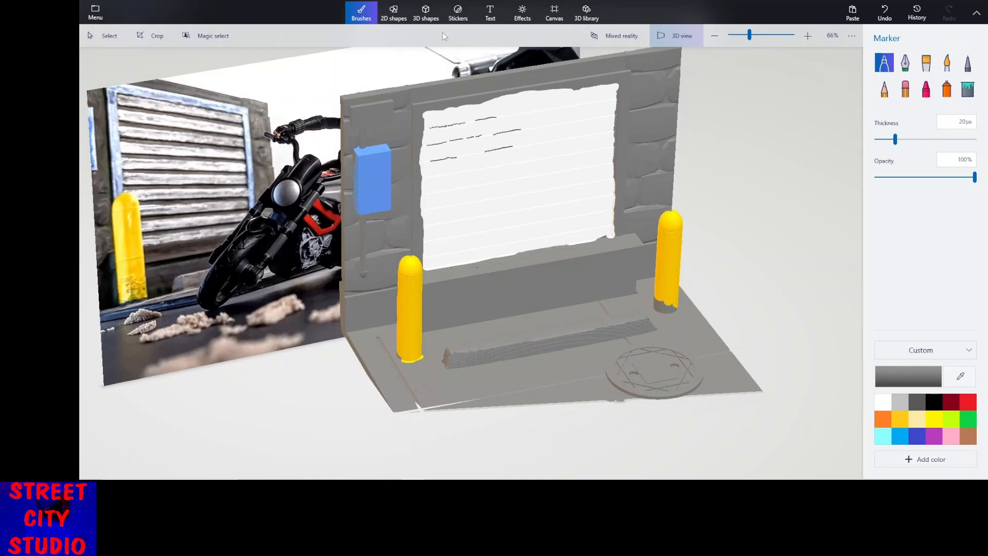
Select the garage diorama and tilt it slightly so its whole base sits clear of the white canvas.
{"action": "left_click", "coordinate": [103, 35]}
{"action": "left_click", "coordinate": [507, 326]}
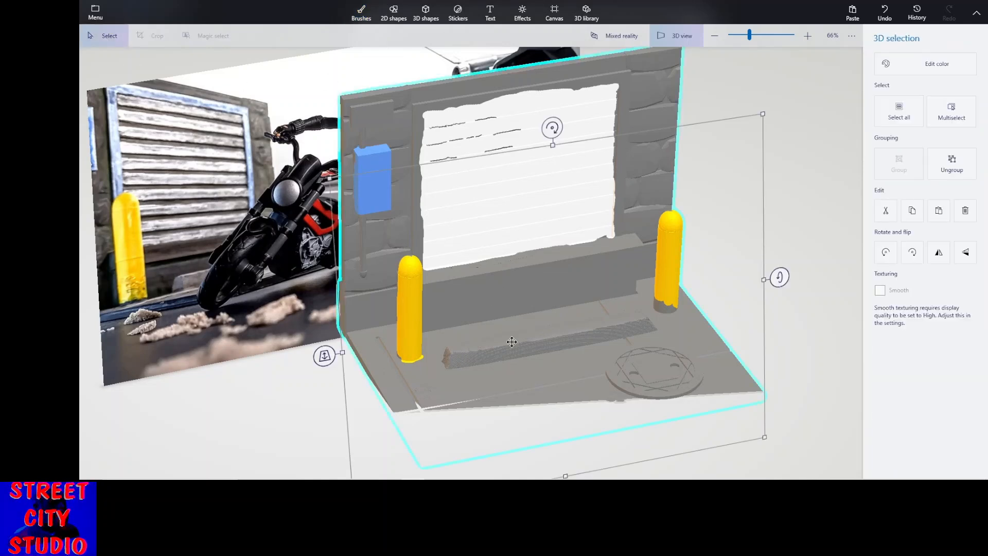
{"action": "scroll", "coordinate": [514, 351], "scroll_direction": "down", "scroll_amount": 5}
{"action": "left_click_drag", "start_coordinate": [523, 365], "coordinate": [404, 350]}
{"action": "left_click_drag", "start_coordinate": [398, 349], "coordinate": [521, 396]}
{"action": "scroll", "coordinate": [492, 342], "scroll_direction": "up", "scroll_amount": 3}
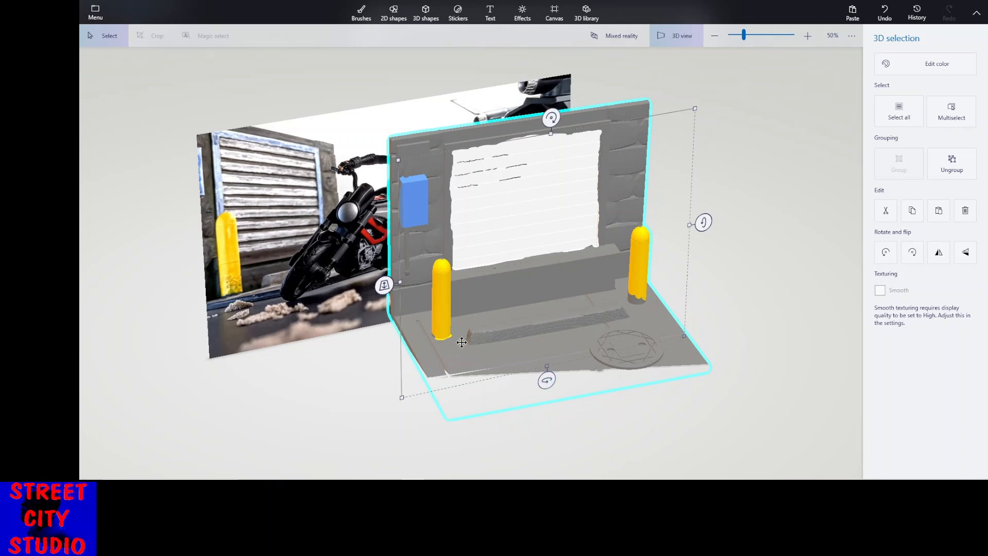
{"action": "left_click_drag", "start_coordinate": [703, 222], "coordinate": [700, 218]}
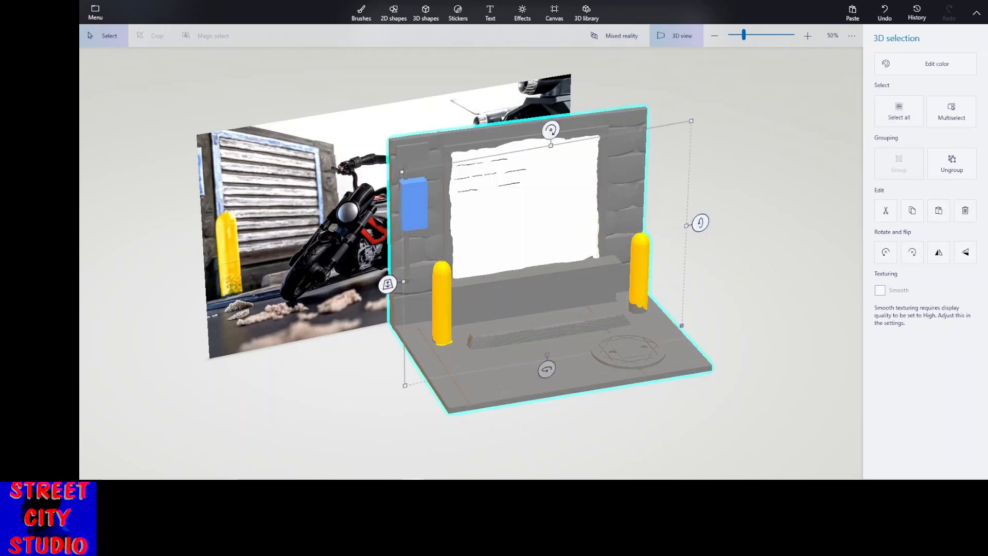
{"action": "mouse_move", "coordinate": [437, 484]}
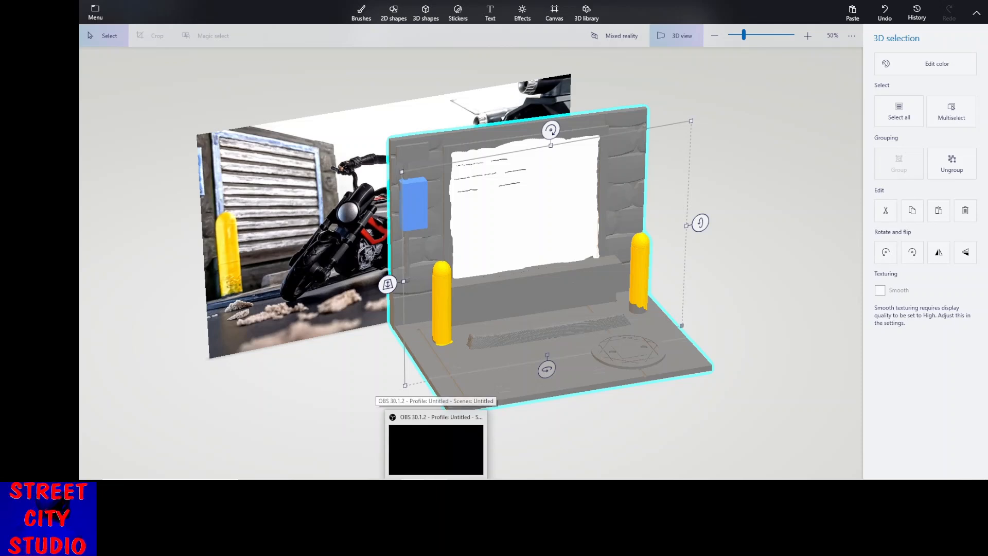